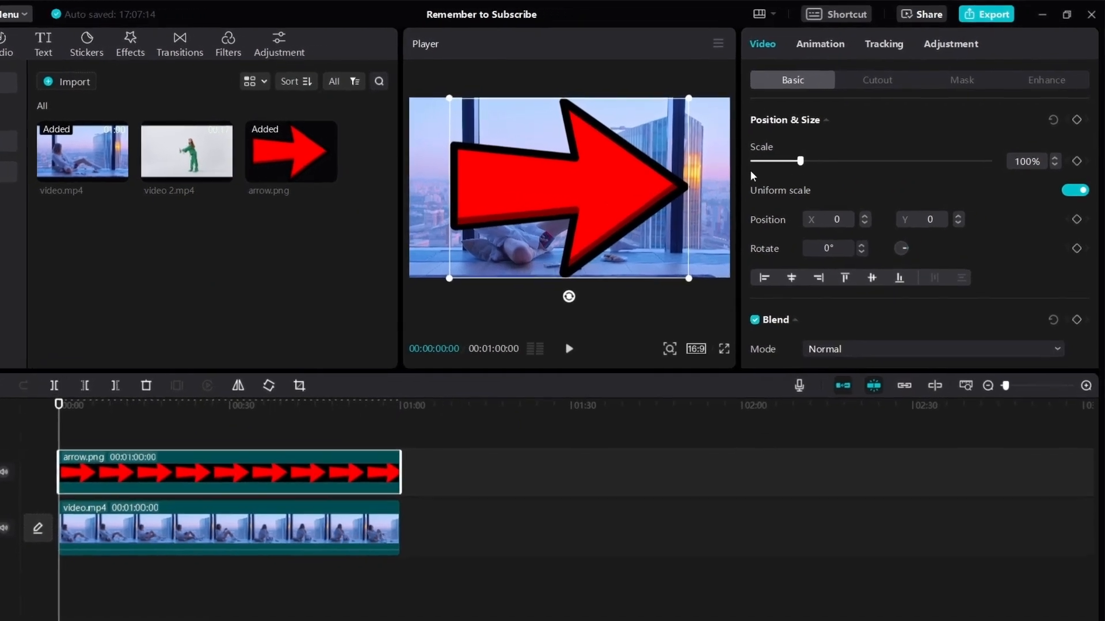
Scale the arrow to 24% at X 0, Y 349 and add a Position & Size keyframe at 00:00:04:07
{"action": "left_click_drag", "start_coordinate": [673, 104], "coordinate": [550, 157]}
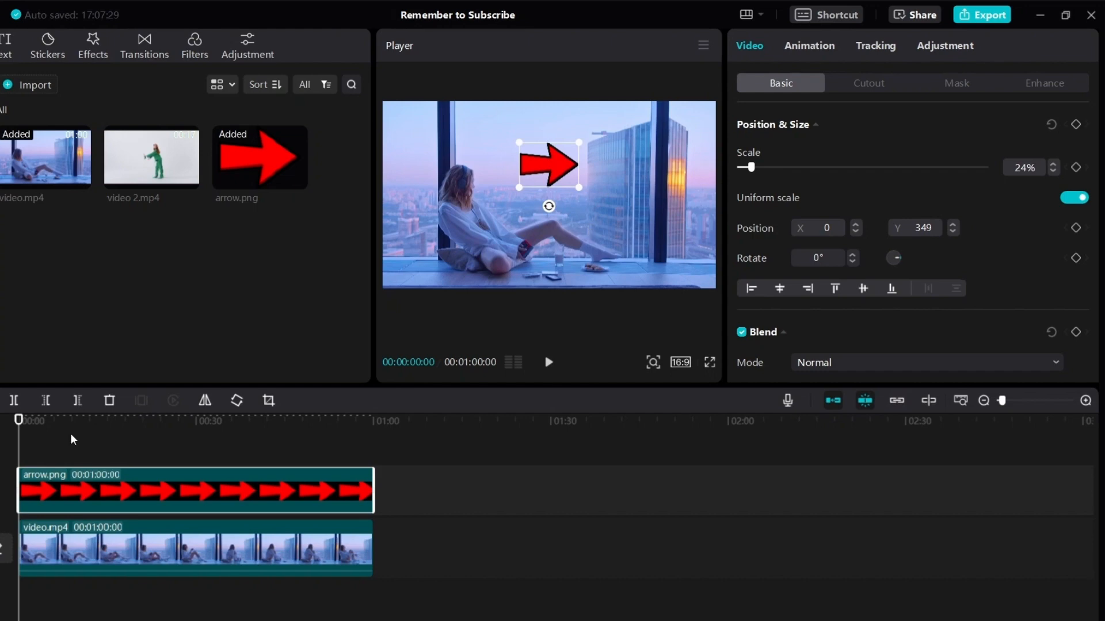
{"action": "mouse_move", "coordinate": [38, 420]}
{"action": "left_mouse_down"}
{"action": "mouse_move", "coordinate": [20, 422]}
{"action": "mouse_move", "coordinate": [43, 426]}
{"action": "left_mouse_up"}
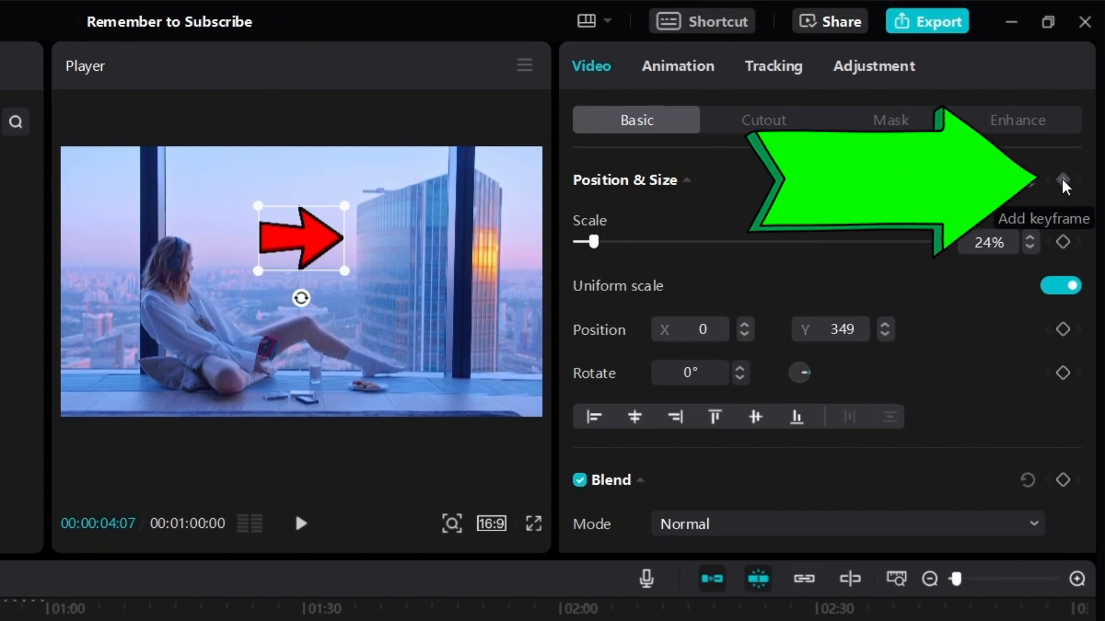
{"action": "left_click", "coordinate": [1063, 181]}
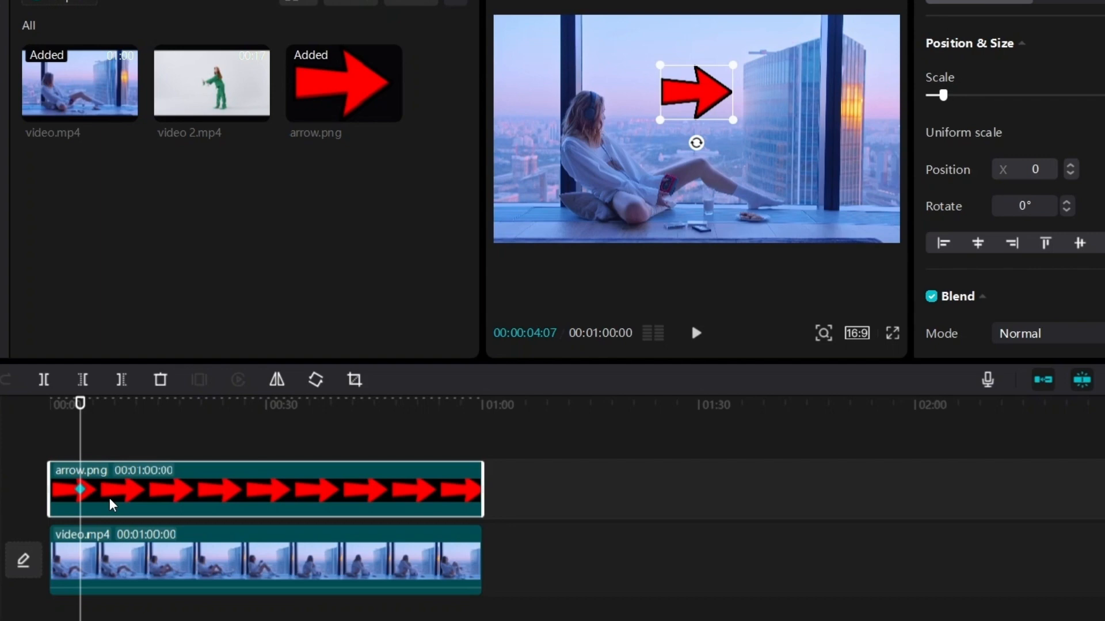
At 00:00:10:08, move the arrow to the upper-left corner of the video frame, X -1468, Y 579
{"action": "mouse_move", "coordinate": [127, 420]}
{"action": "left_mouse_down"}
{"action": "mouse_move", "coordinate": [111, 417]}
{"action": "mouse_move", "coordinate": [124, 416]}
{"action": "left_mouse_up"}
{"action": "left_click", "coordinate": [170, 511]}
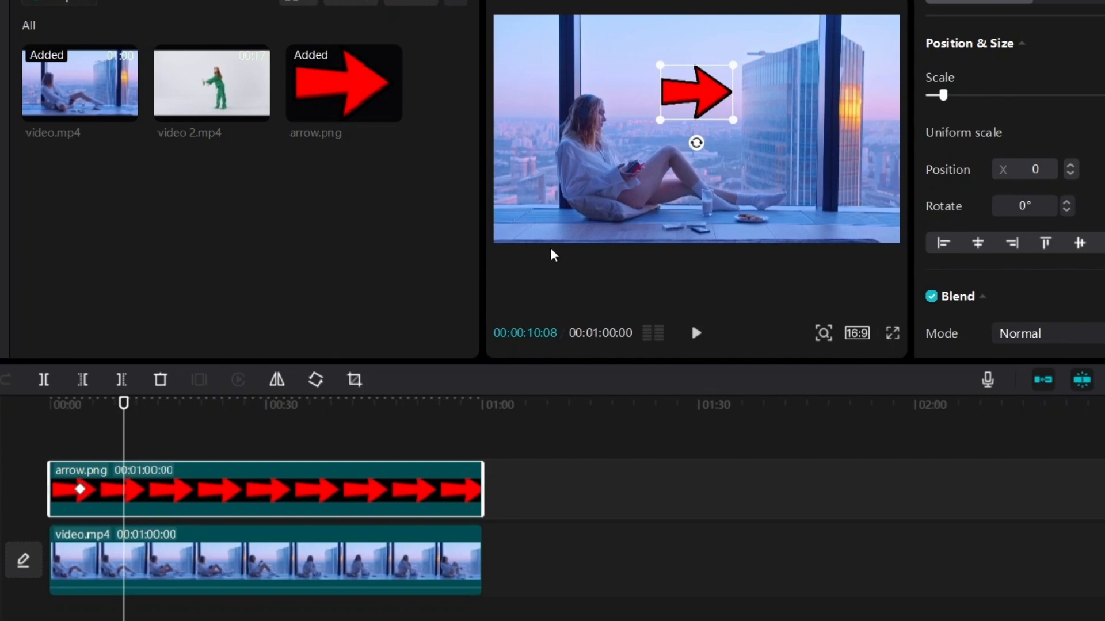
{"action": "left_click_drag", "start_coordinate": [691, 99], "coordinate": [535, 75]}
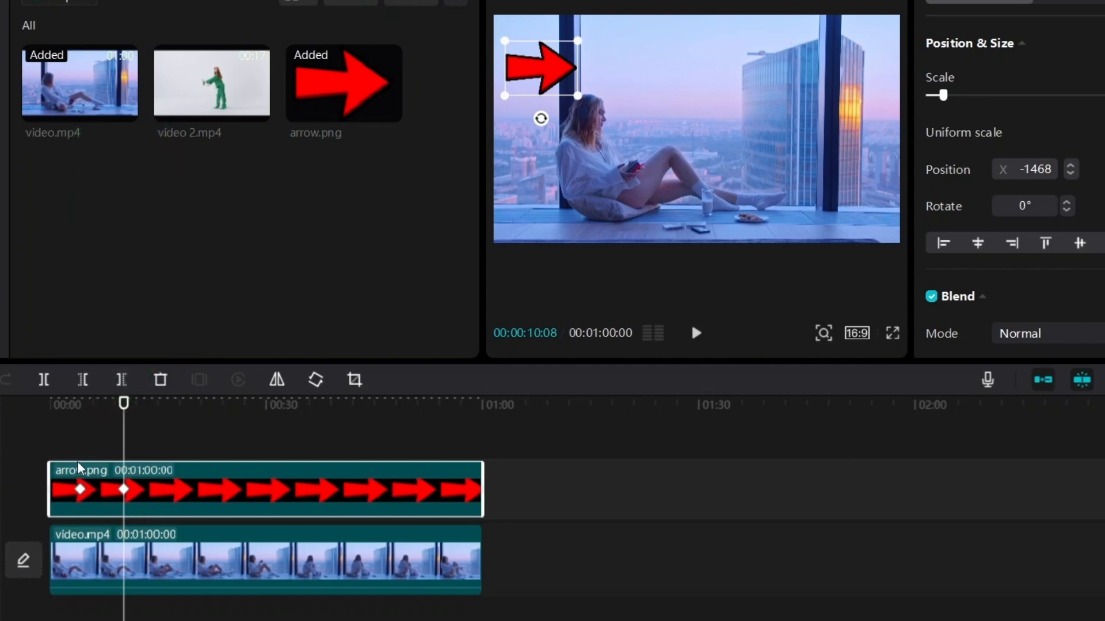
Play back the arrow's movement between its two keyframes, starting from 00:00:02:15
{"action": "left_click", "coordinate": [69, 446]}
{"action": "left_click", "coordinate": [157, 500]}
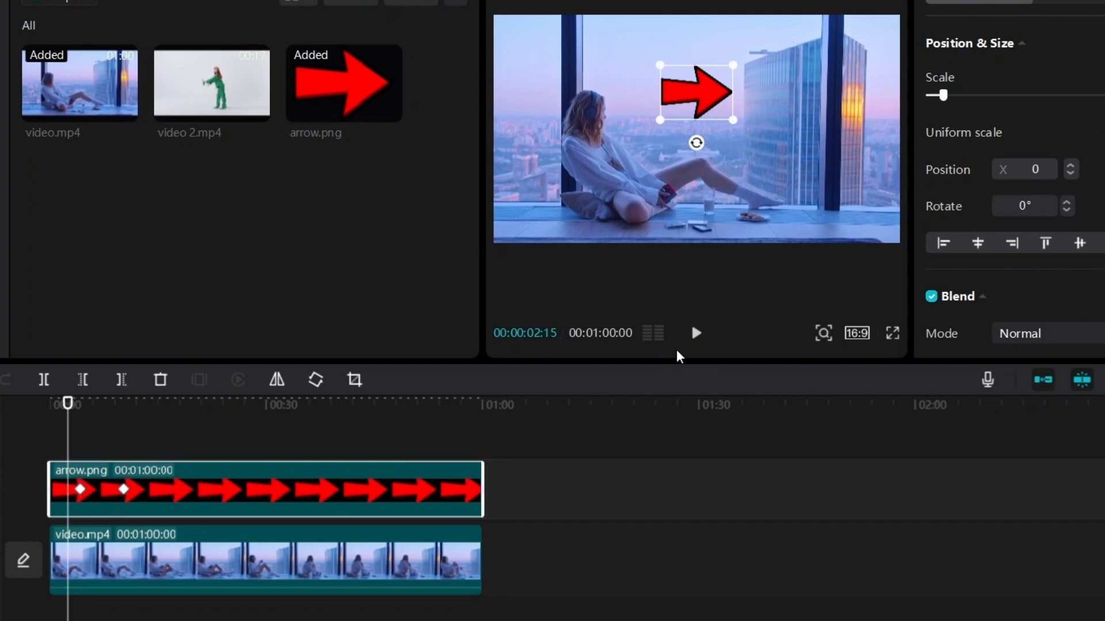
{"action": "left_click", "coordinate": [695, 333]}
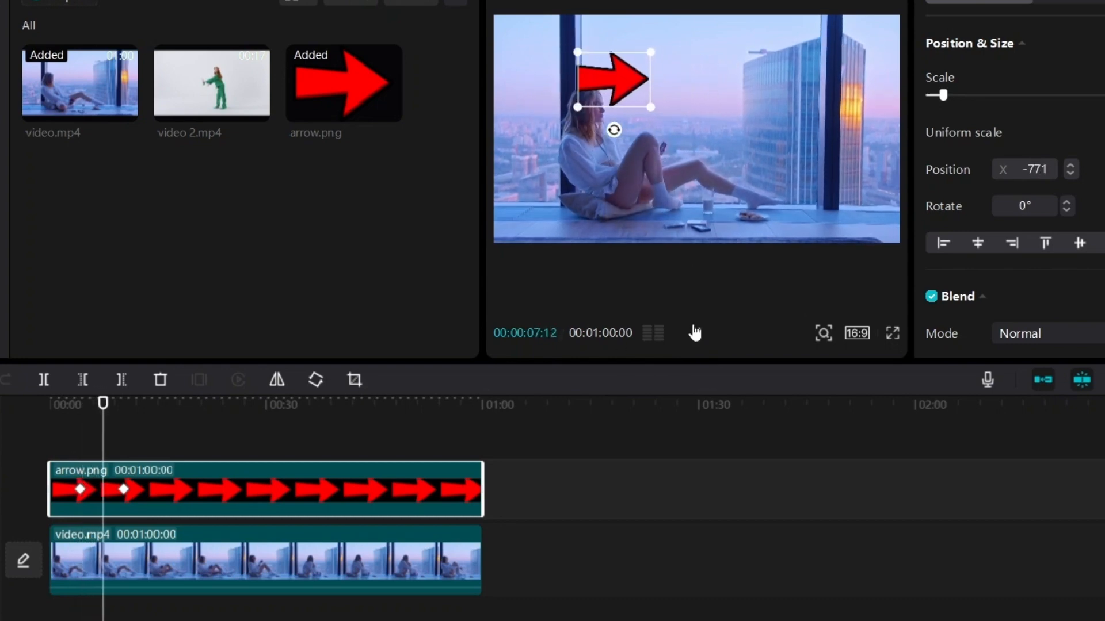
{"action": "left_click", "coordinate": [696, 333]}
Shift the arrow's second keyframe earlier, closer to the first one, to speed up the movement
{"action": "scroll", "coordinate": [184, 555], "scroll_direction": "up", "scroll_amount": 3}
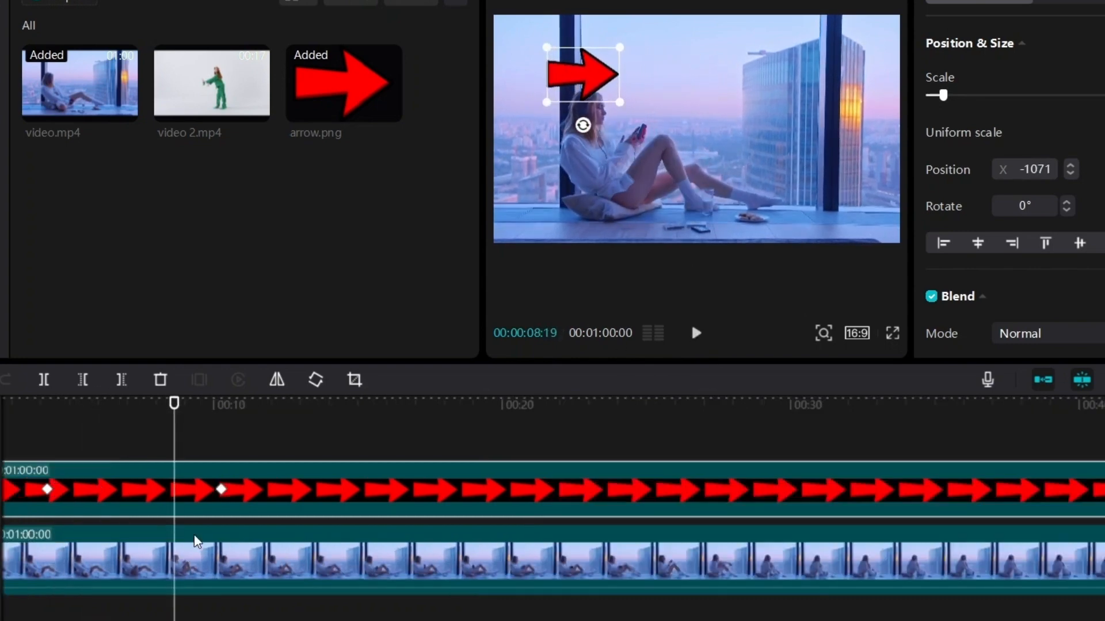
{"action": "left_click_drag", "start_coordinate": [222, 490], "coordinate": [109, 492]}
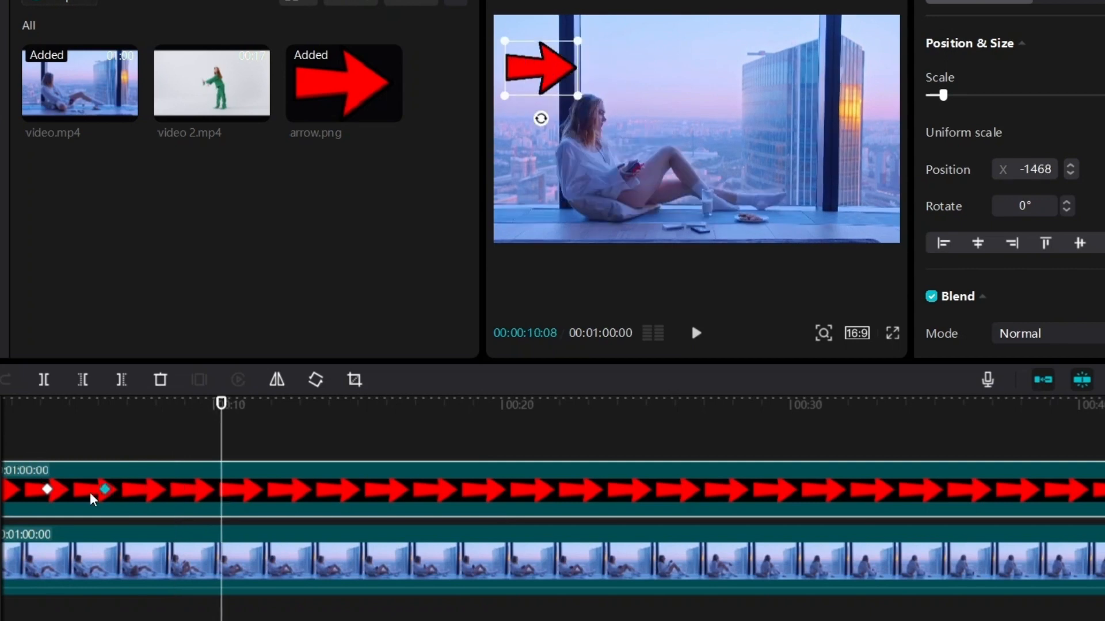
{"action": "left_click", "coordinate": [105, 491]}
Play back the sped-up arrow movement starting from 00:00:03:28
{"action": "left_click", "coordinate": [39, 455]}
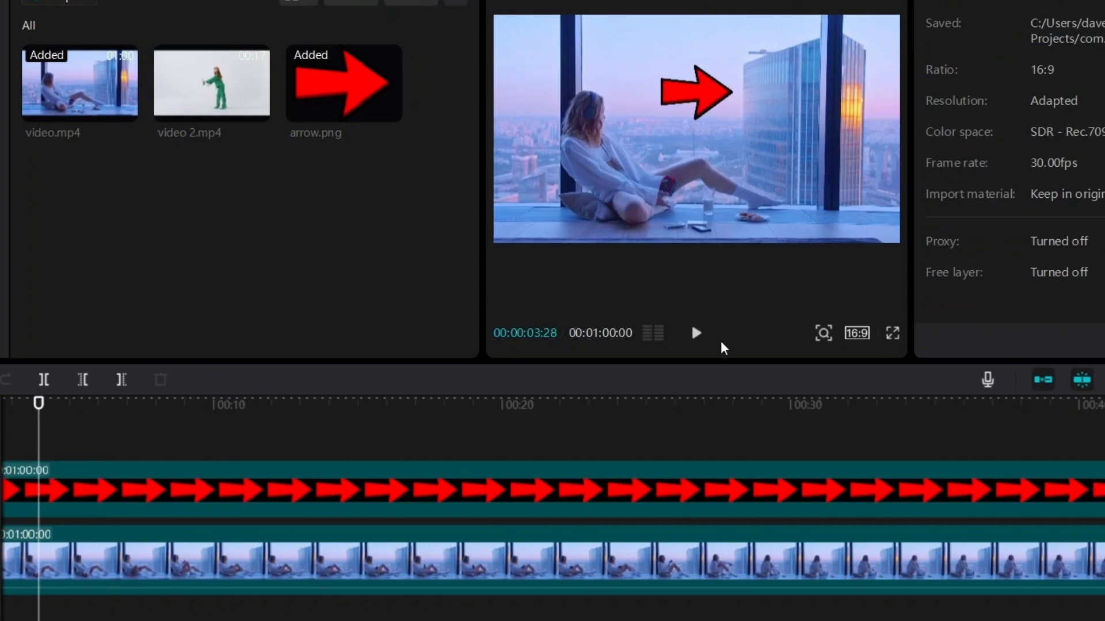
{"action": "left_click", "coordinate": [695, 334]}
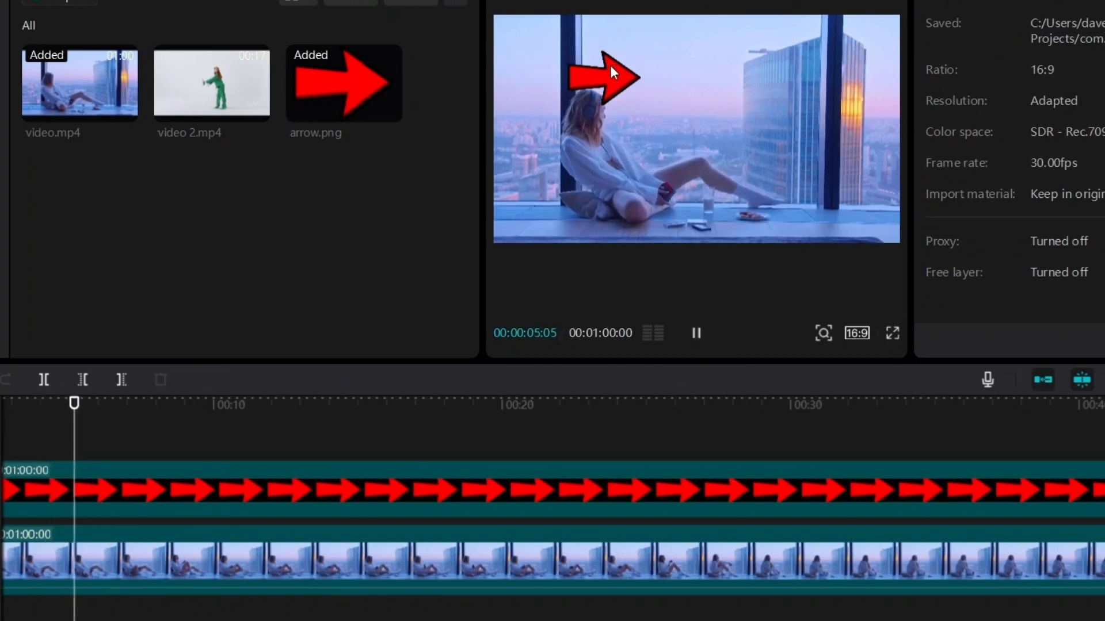
{"action": "left_click", "coordinate": [695, 333]}
Move the arrow's second keyframe to 00:00:05:09 and play back the movement from 00:00:03:19
{"action": "left_click", "coordinate": [231, 486]}
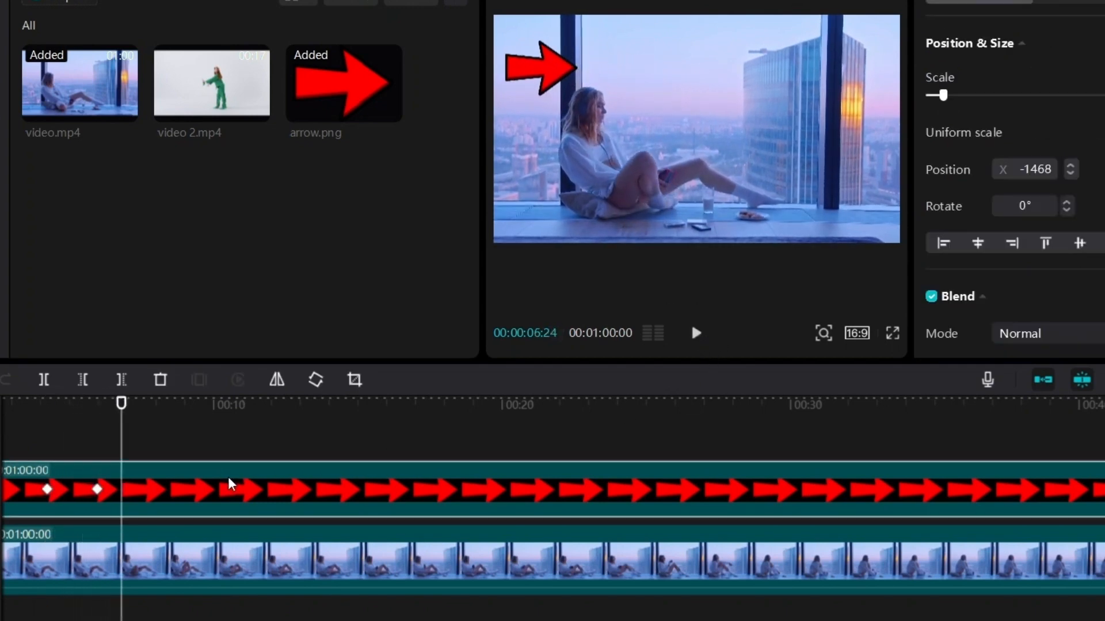
{"action": "left_click", "coordinate": [97, 490]}
{"action": "left_click", "coordinate": [30, 460]}
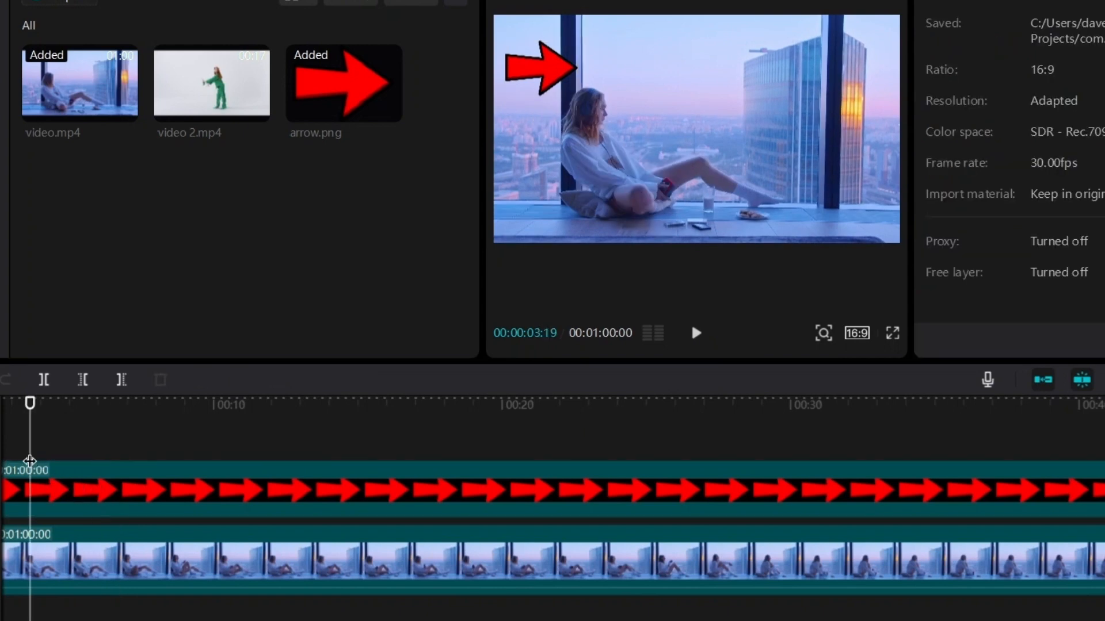
{"action": "left_click", "coordinate": [694, 334]}
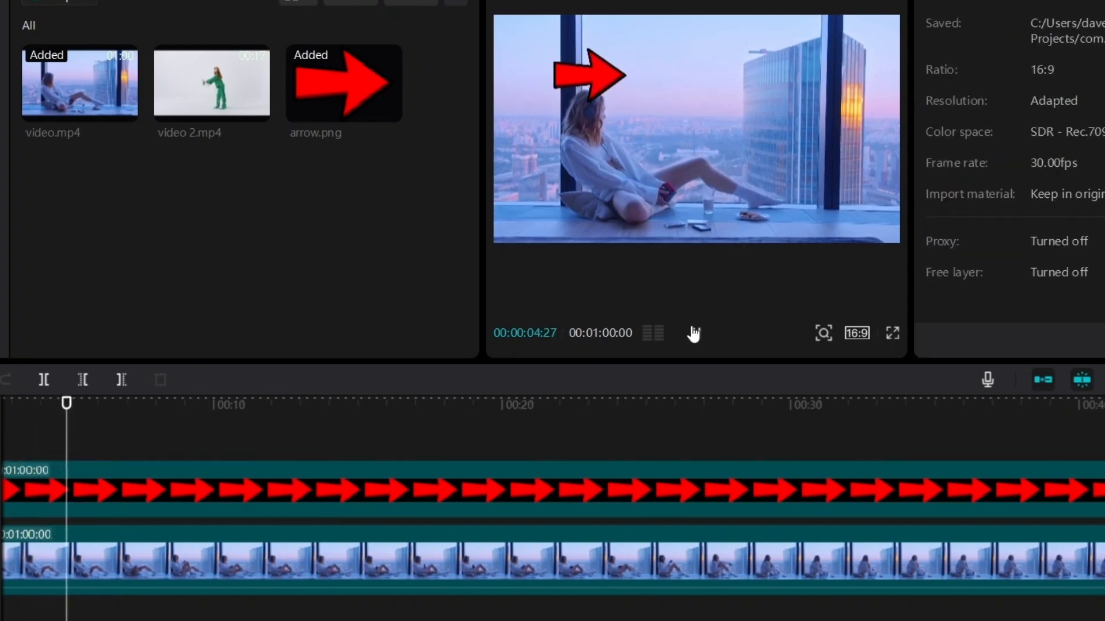
{"action": "left_click", "coordinate": [694, 334]}
Jump between the arrow's two keyframes to compare its position at each one
{"action": "left_click", "coordinate": [115, 506]}
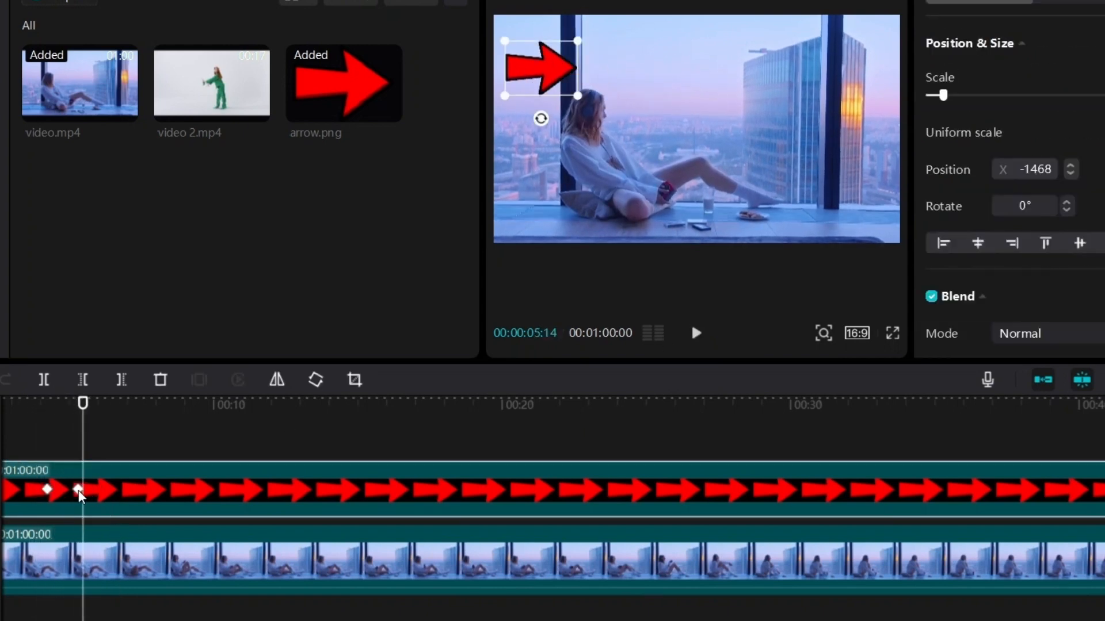
{"action": "mouse_move", "coordinate": [78, 490]}
{"action": "left_mouse_down"}
{"action": "mouse_move", "coordinate": [67, 490]}
{"action": "mouse_move", "coordinate": [310, 502]}
{"action": "mouse_move", "coordinate": [82, 501]}
{"action": "left_mouse_up"}
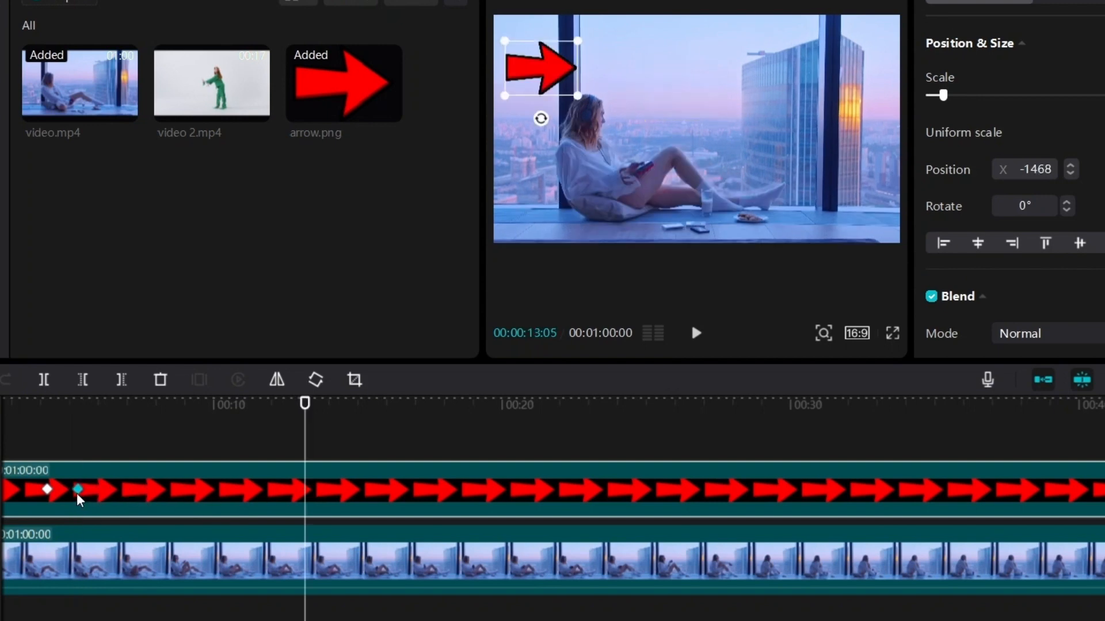
{"action": "left_click", "coordinate": [48, 489]}
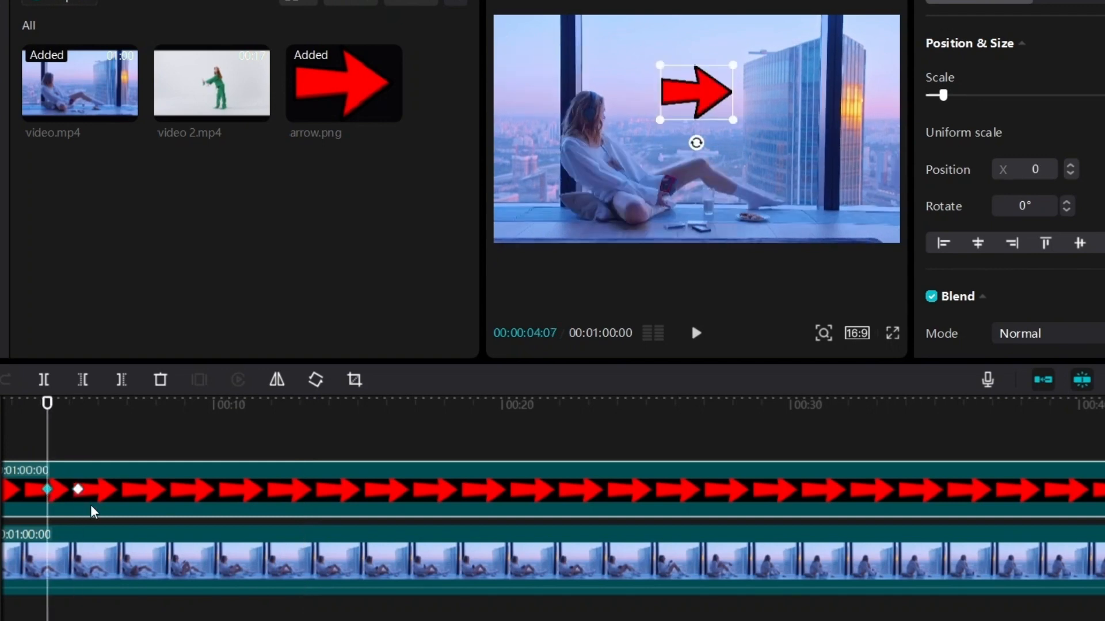
{"action": "left_click", "coordinate": [79, 491]}
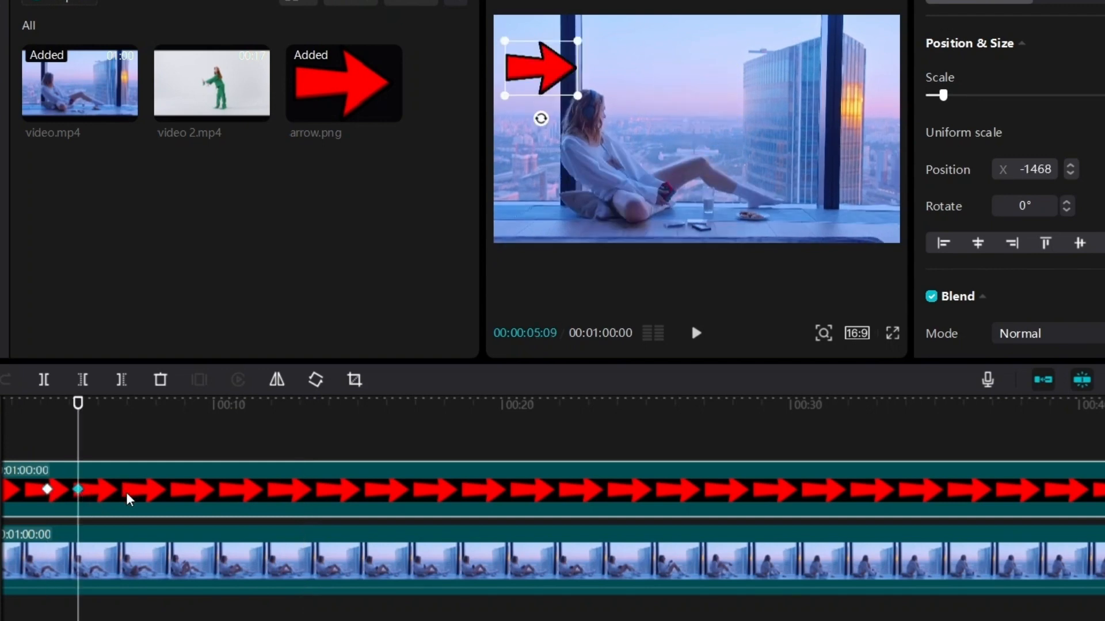
{"action": "left_click", "coordinate": [48, 489]}
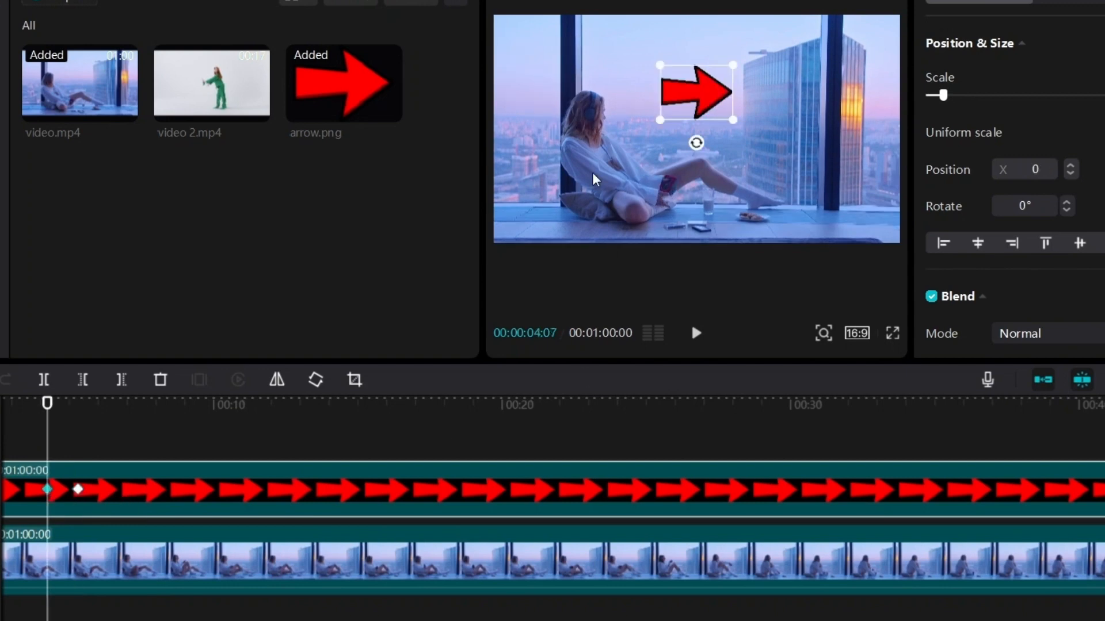
{"action": "left_click", "coordinate": [78, 490]}
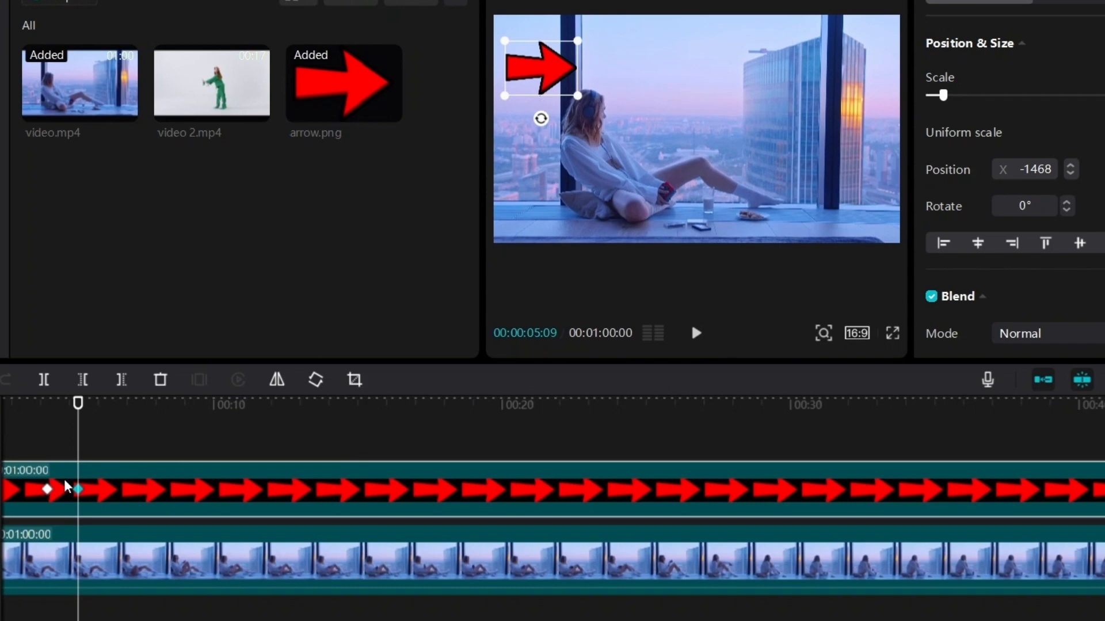
Play back the arrow animation from 00:00:03:20, just before the first keyframe
{"action": "left_click", "coordinate": [33, 455]}
{"action": "left_click", "coordinate": [283, 496]}
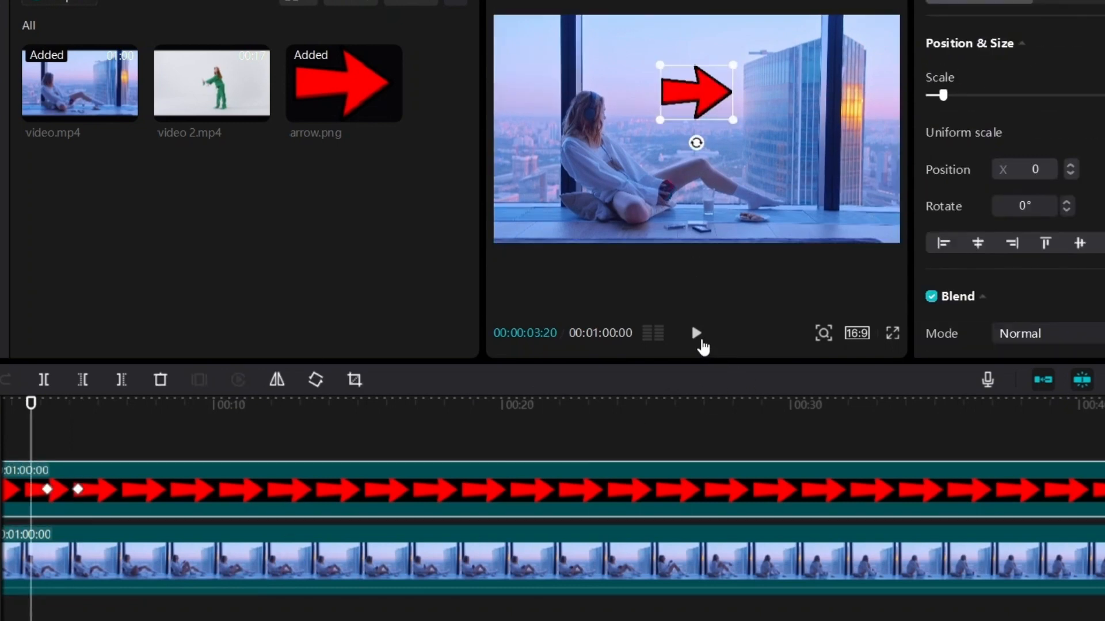
{"action": "left_click", "coordinate": [701, 341]}
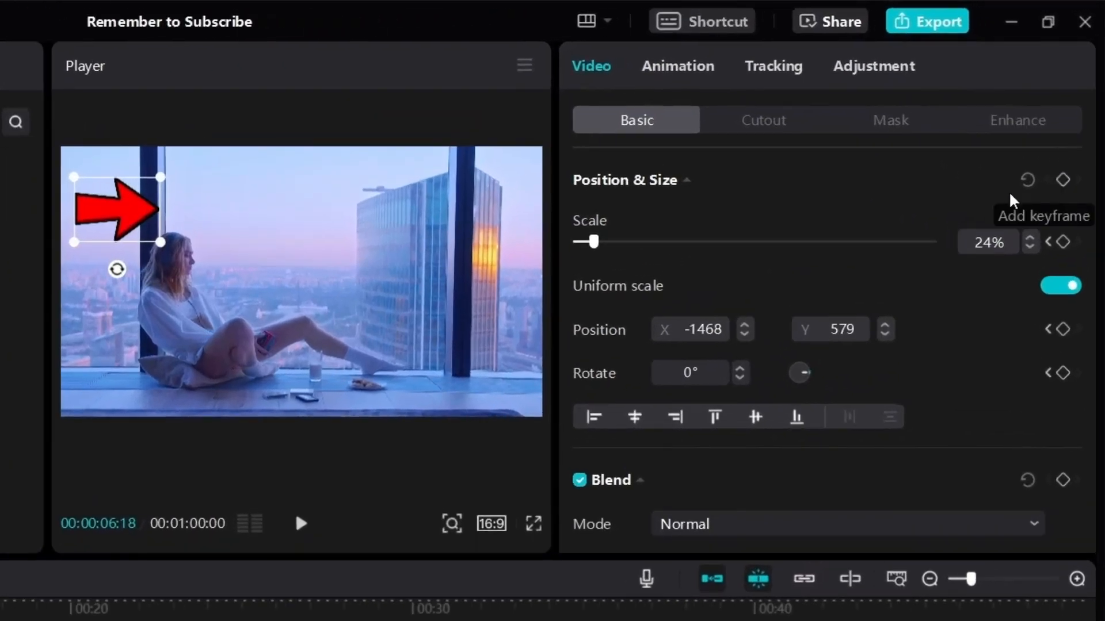
Add a Position & Size keyframe to the arrow at 00:00:06:18 and rotate the arrow to 42° at 00:00:07:19
{"action": "left_click", "coordinate": [1062, 180]}
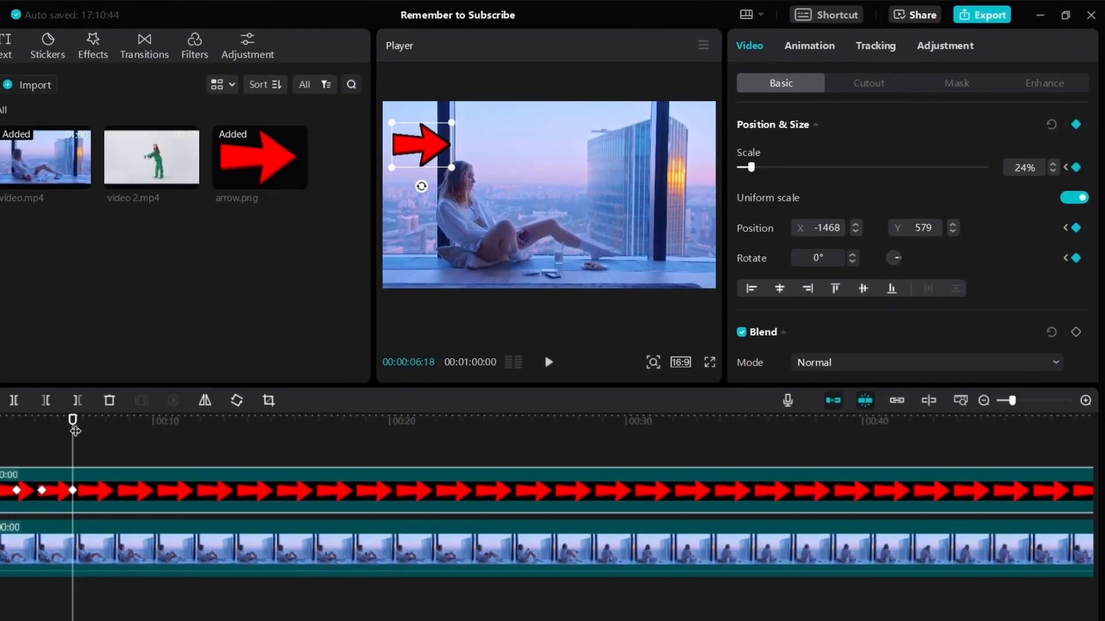
{"action": "left_click_drag", "start_coordinate": [75, 431], "coordinate": [97, 430]}
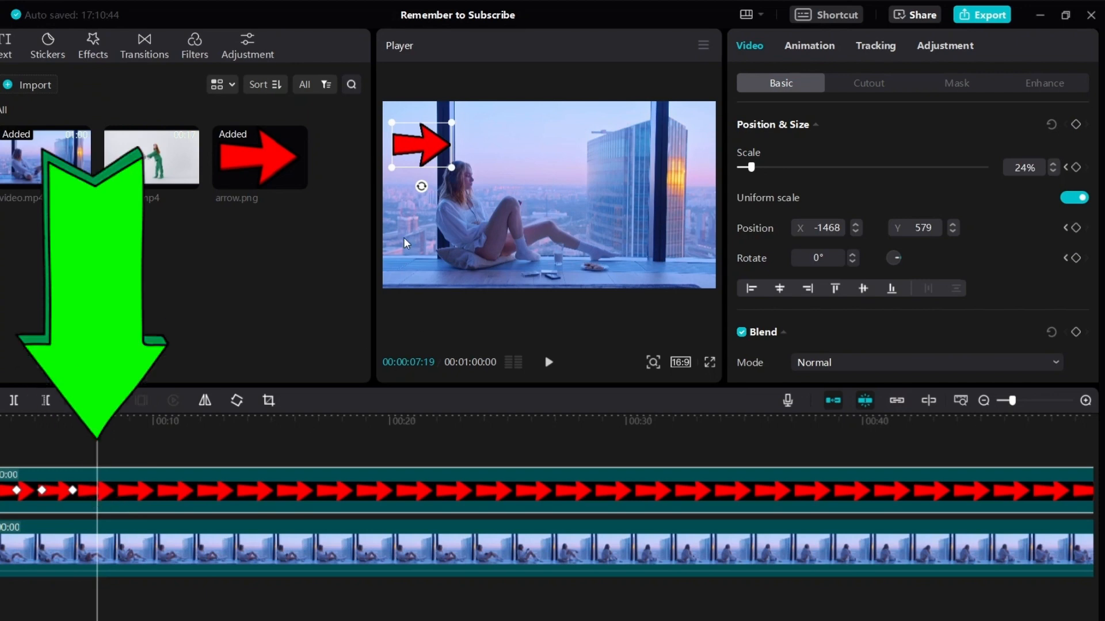
{"action": "left_click_drag", "start_coordinate": [421, 186], "coordinate": [382, 188]}
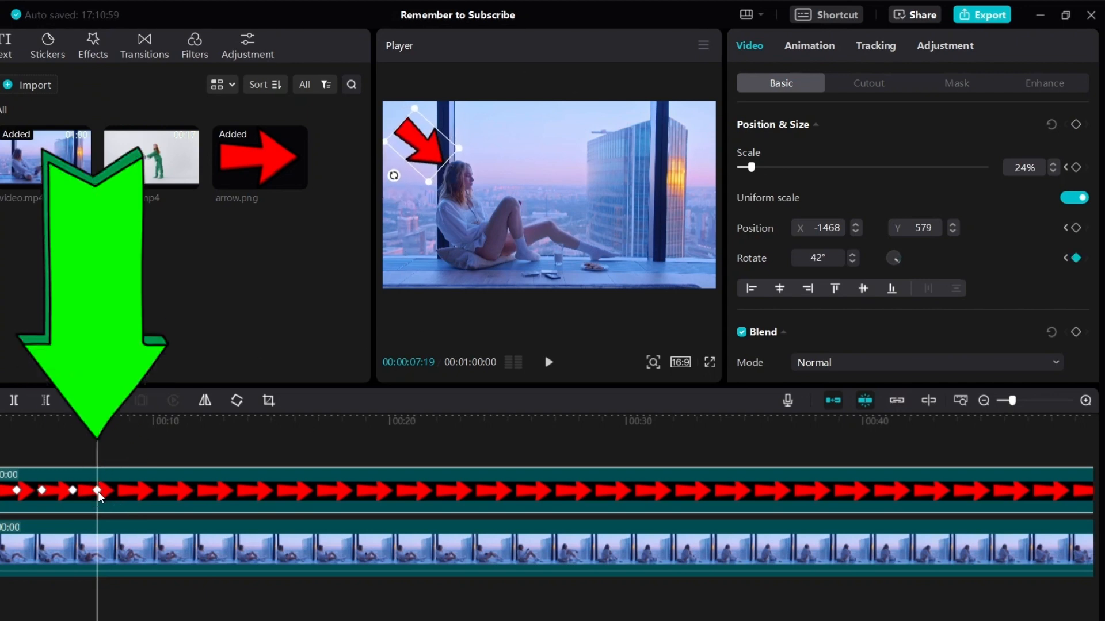
Play back the arrow's rotation starting from 00:00:06:04
{"action": "left_click", "coordinate": [62, 454]}
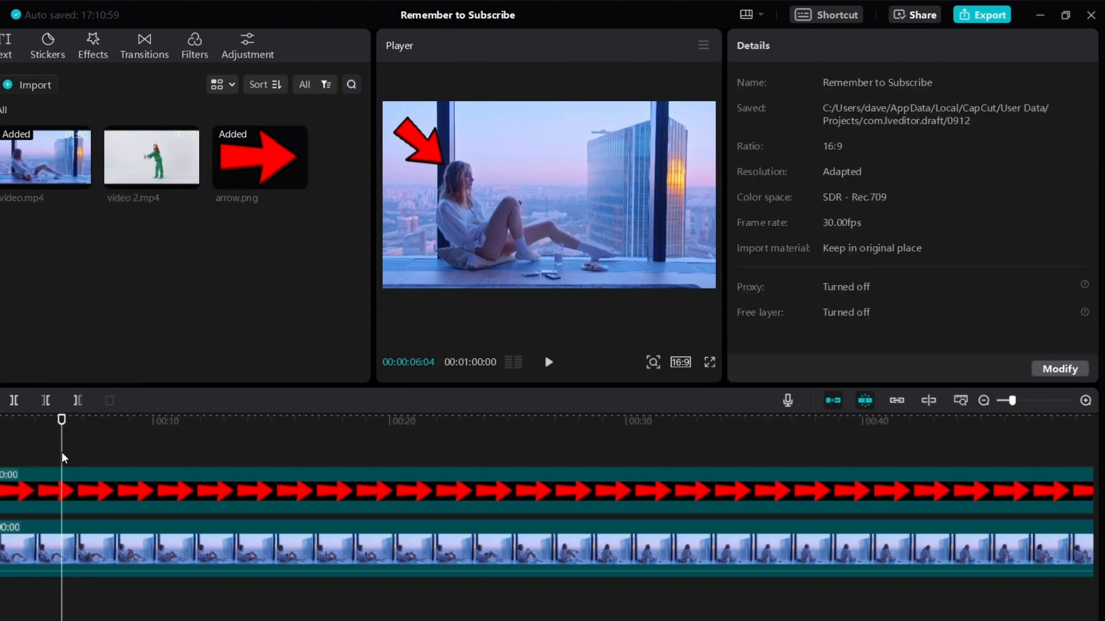
{"action": "left_click", "coordinate": [91, 495]}
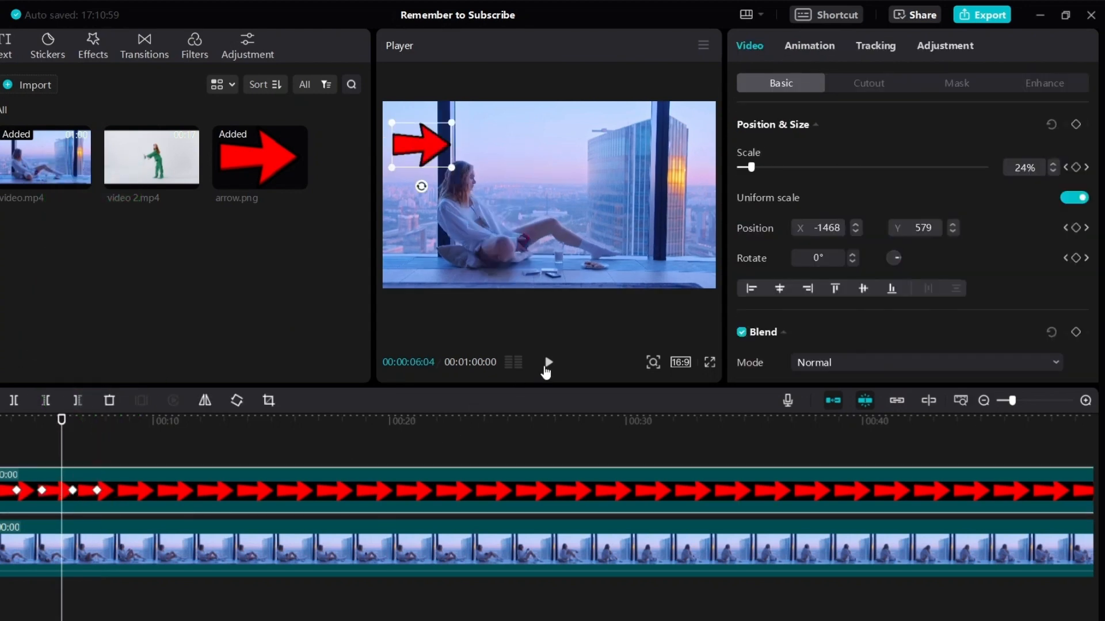
{"action": "left_click", "coordinate": [547, 364]}
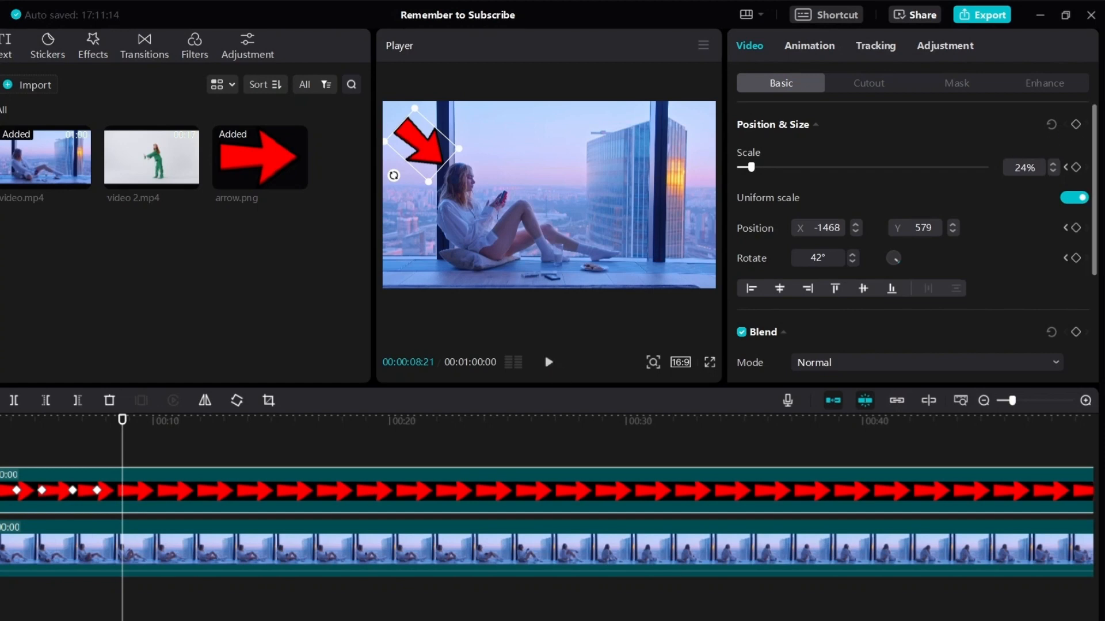
Add a Position & Size keyframe to the arrow at 00:00:08:21 and shrink the arrow to 14% at 00:00:09:13
{"action": "left_click", "coordinate": [1077, 125]}
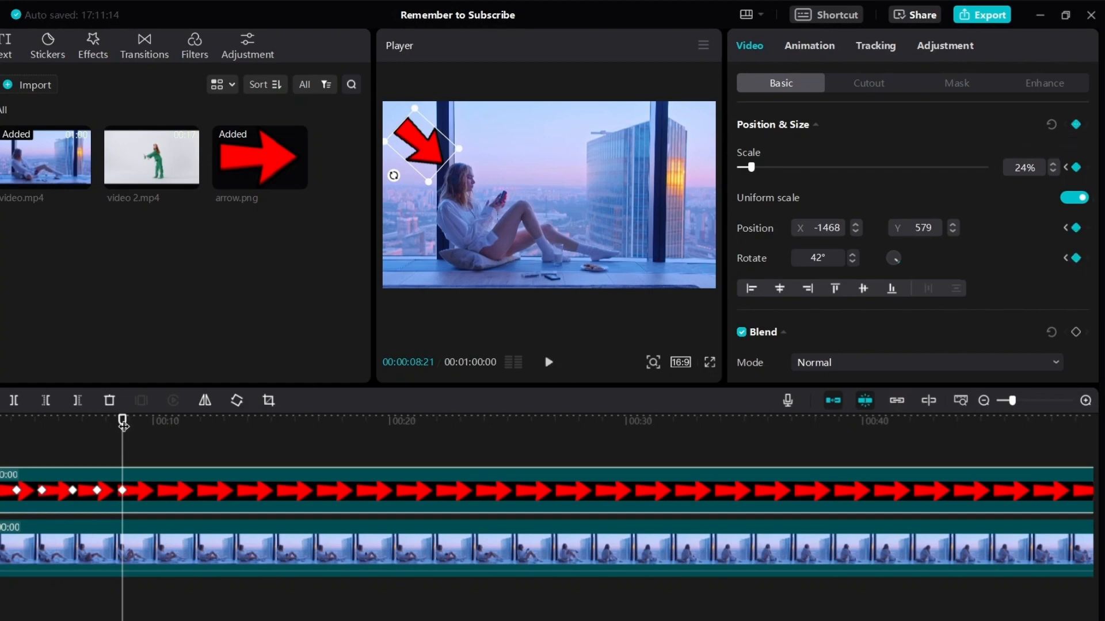
{"action": "left_click_drag", "start_coordinate": [123, 423], "coordinate": [139, 422]}
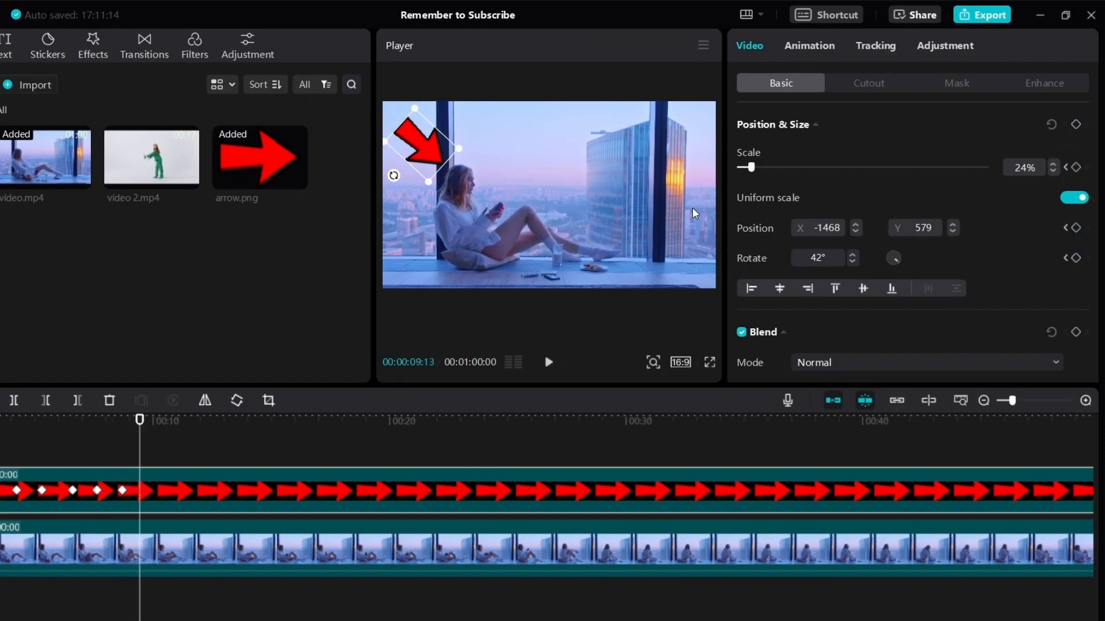
{"action": "left_click_drag", "start_coordinate": [416, 111], "coordinate": [421, 137]}
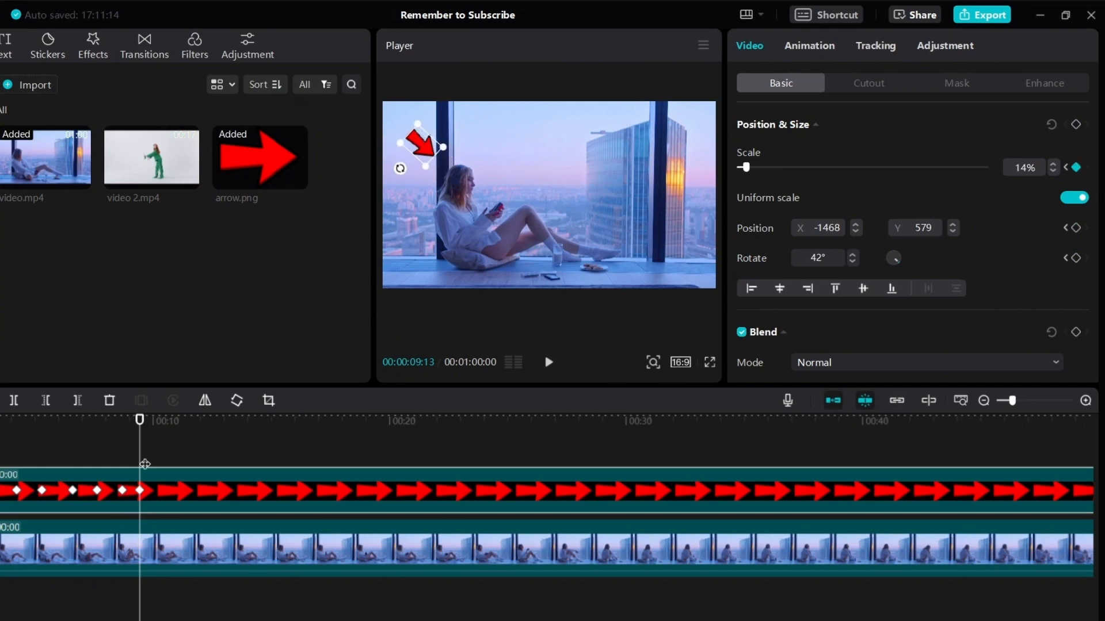
Play back the arrow's shrinking animation from just before its 00:00:08:21 keyframe
{"action": "left_click", "coordinate": [110, 457]}
{"action": "left_click", "coordinate": [168, 483]}
{"action": "left_click", "coordinate": [549, 362]}
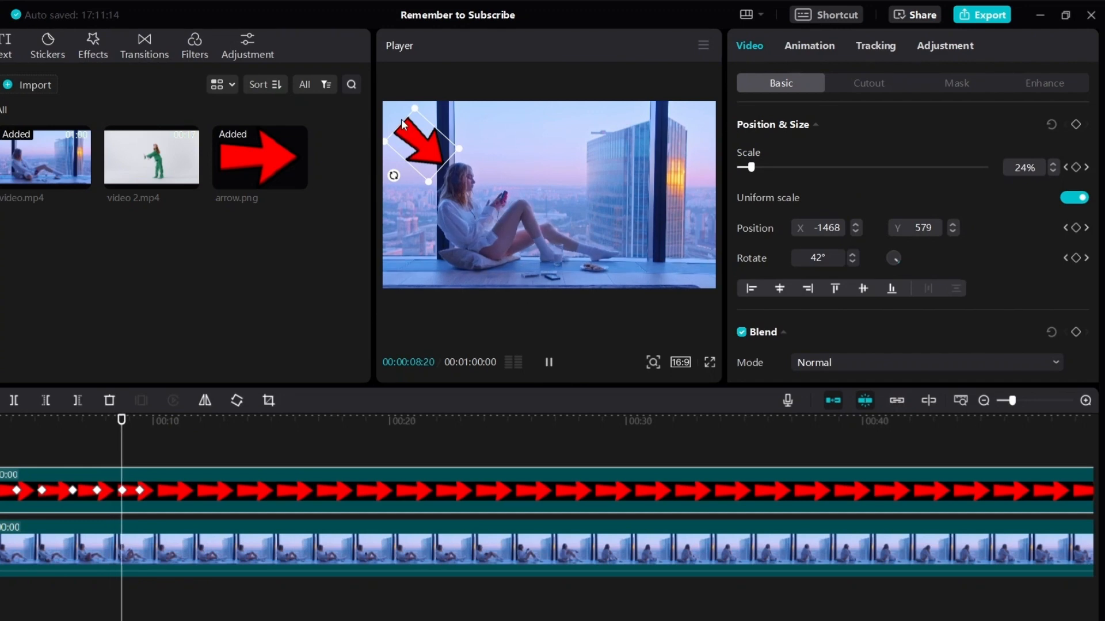
{"action": "left_click", "coordinate": [549, 363]}
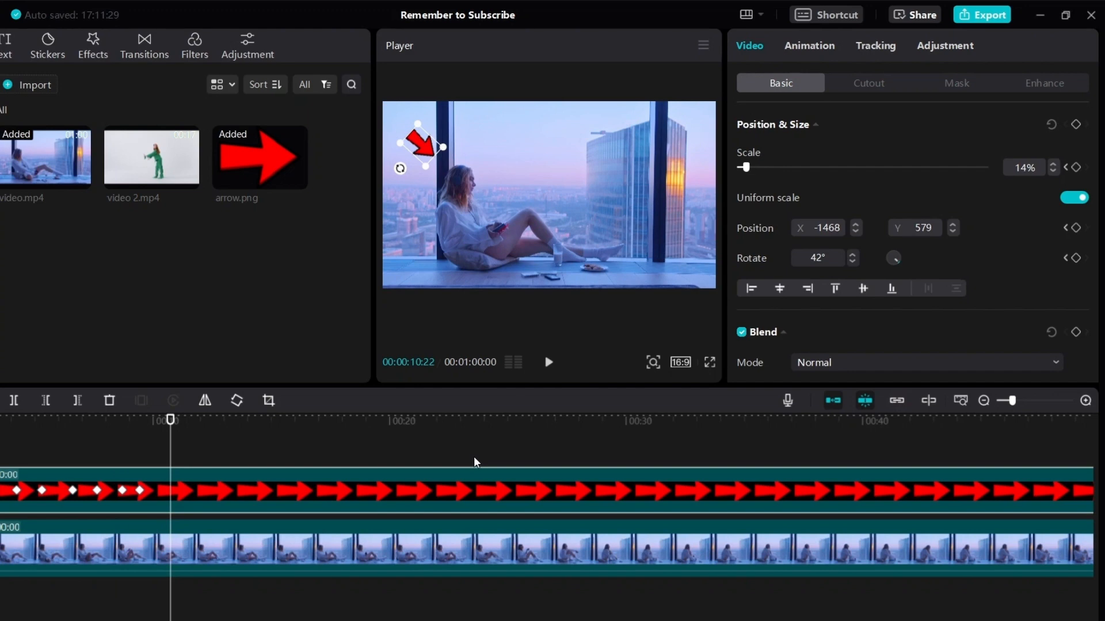
Add a Position & Size keyframe to the arrow at 00:00:10:22 and enlarge the arrow to 22% at 00:00:11:08
{"action": "left_click", "coordinate": [1076, 125]}
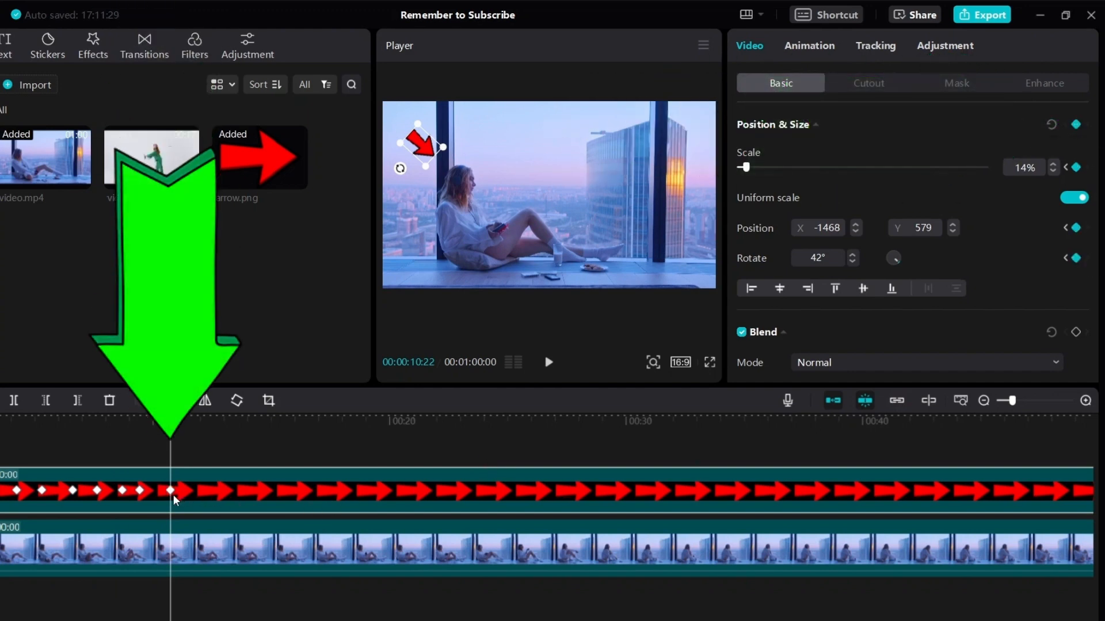
{"action": "left_click_drag", "start_coordinate": [170, 422], "coordinate": [183, 423]}
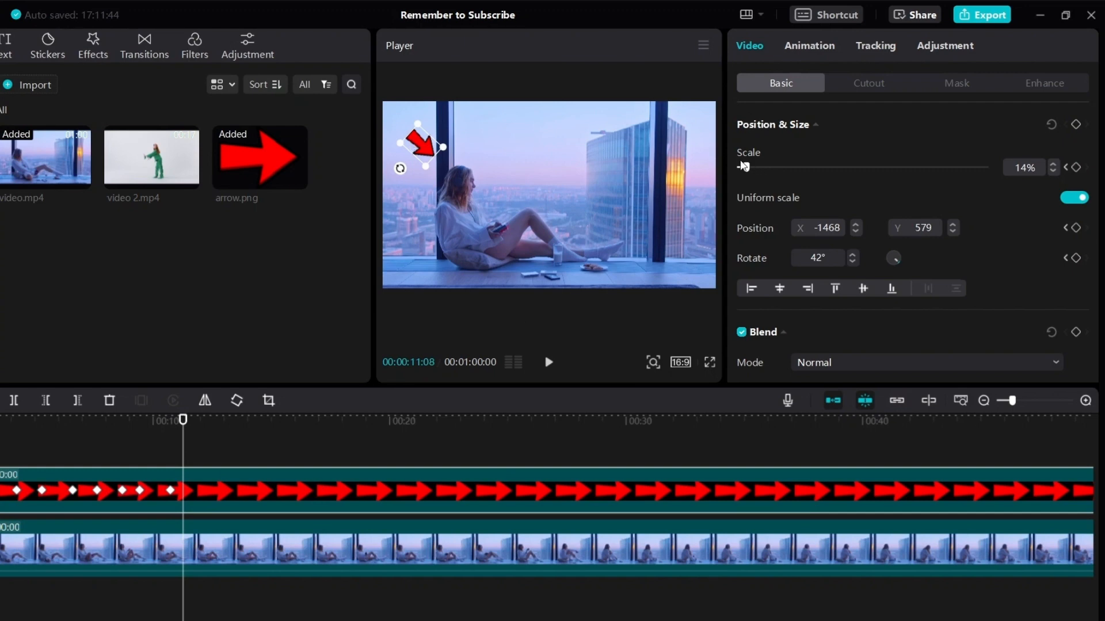
{"action": "left_click_drag", "start_coordinate": [415, 128], "coordinate": [414, 94]}
{"action": "left_click_drag", "start_coordinate": [751, 164], "coordinate": [754, 165]}
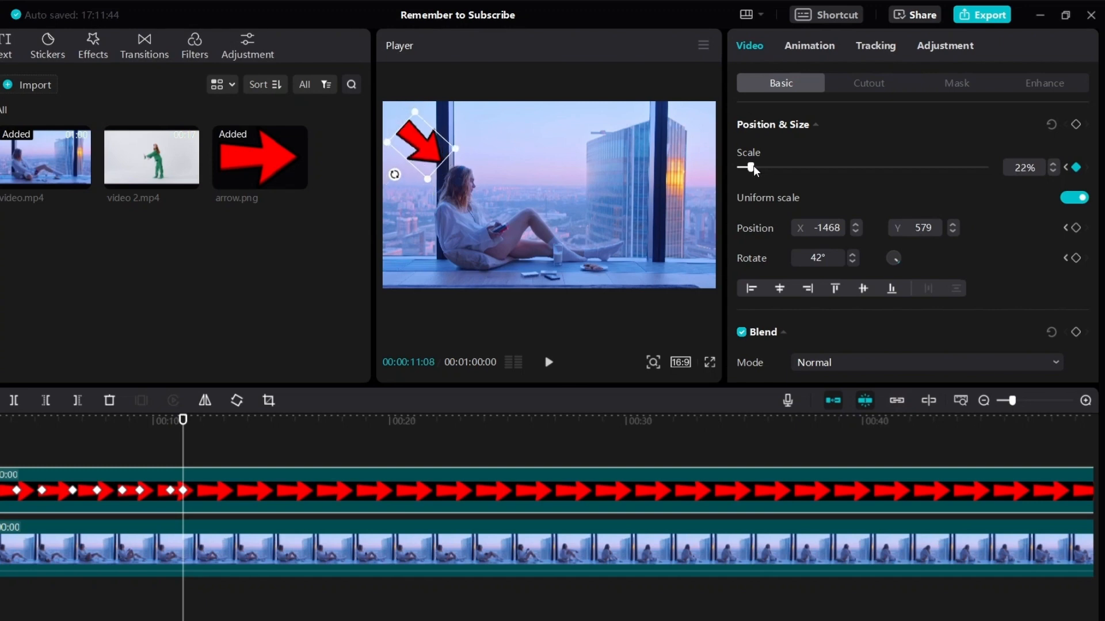
Play back the arrow's enlargement starting from 00:00:10:12
{"action": "left_click", "coordinate": [162, 438]}
{"action": "left_click", "coordinate": [184, 481]}
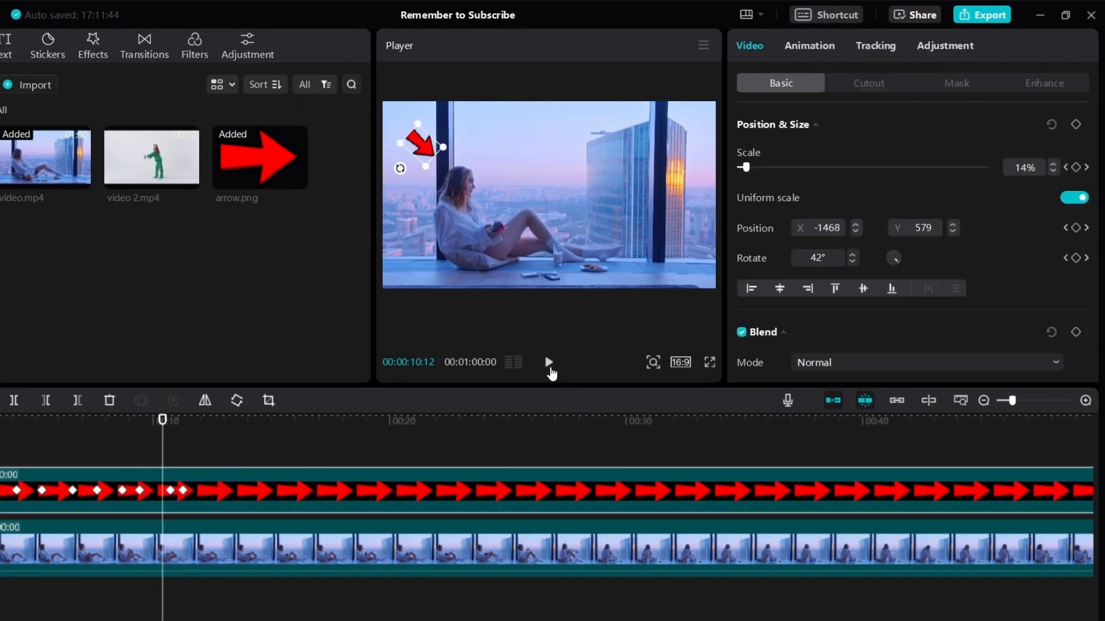
{"action": "left_click", "coordinate": [549, 364]}
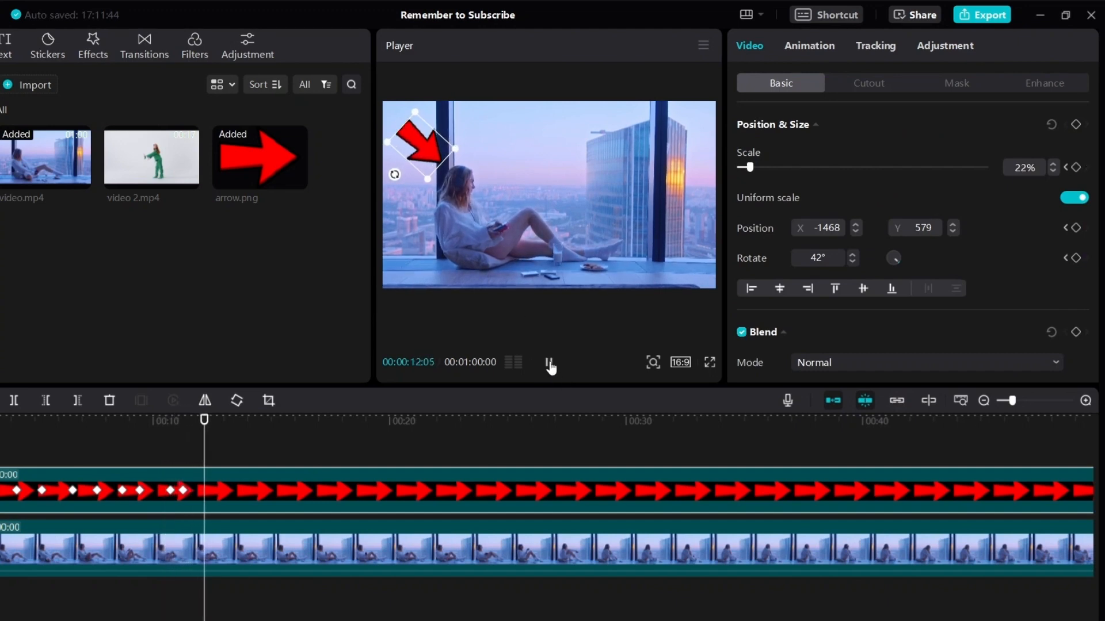
{"action": "left_click", "coordinate": [550, 365]}
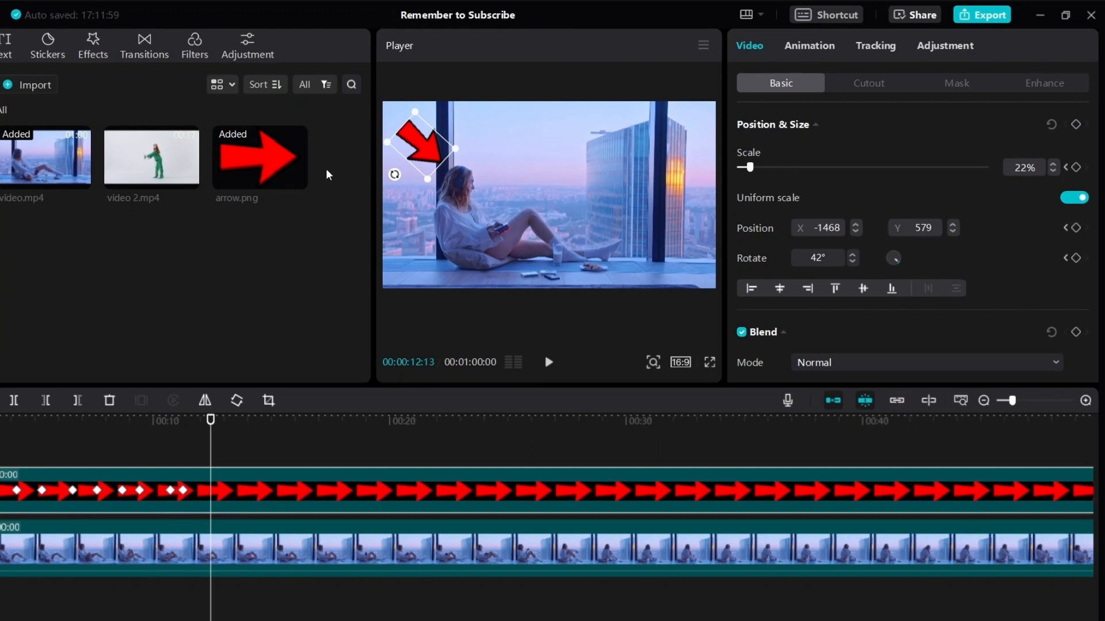
Step through the arrow's position and rotation keyframes between 00:00:04:07 and 00:00:07:19 to compare the arrow at each one
{"action": "left_click", "coordinate": [6, 449]}
{"action": "left_click", "coordinate": [374, 494]}
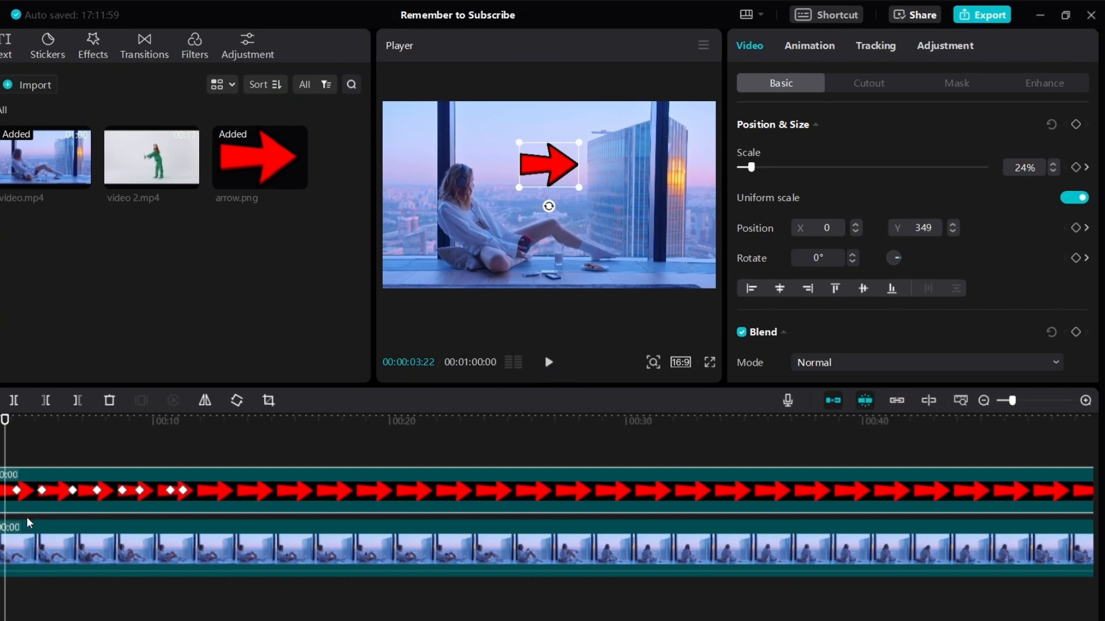
{"action": "left_click", "coordinate": [42, 491]}
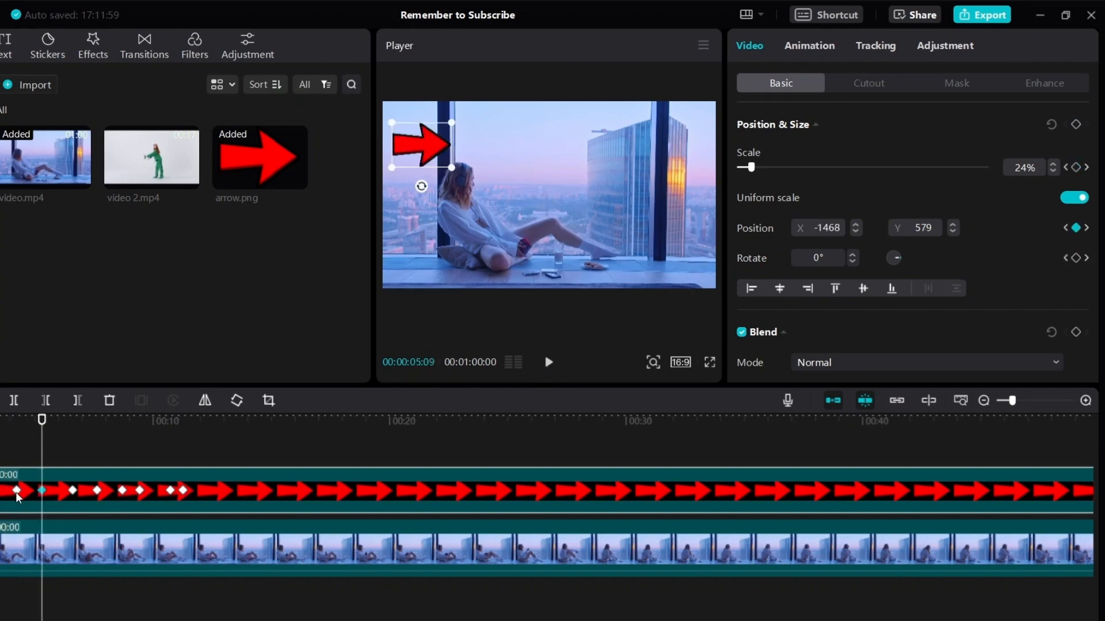
{"action": "left_click", "coordinate": [16, 491]}
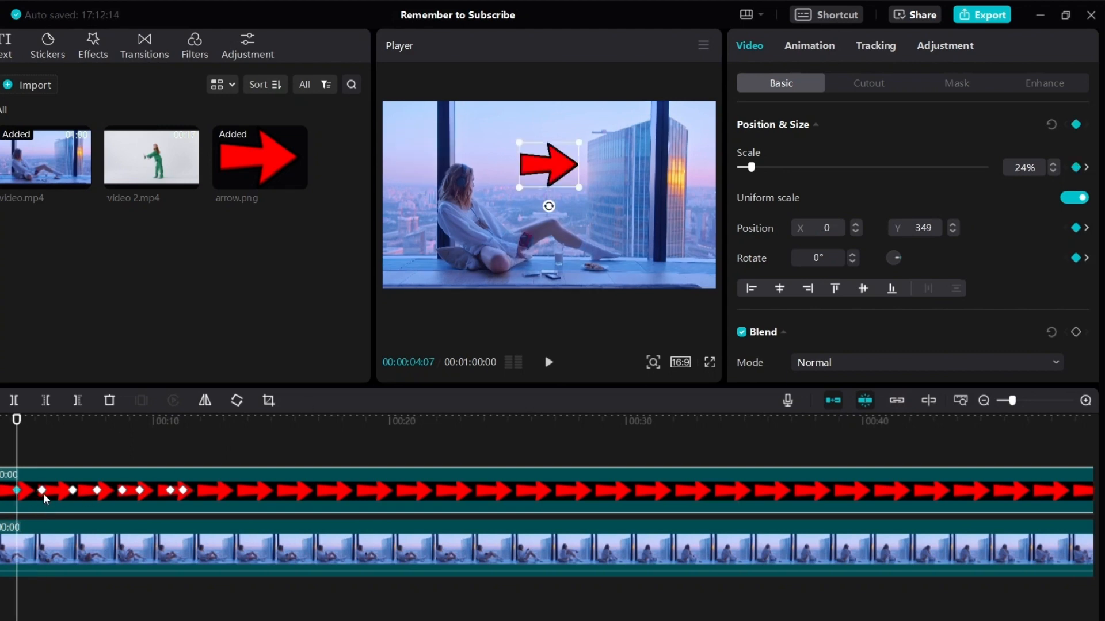
{"action": "left_click", "coordinate": [42, 490]}
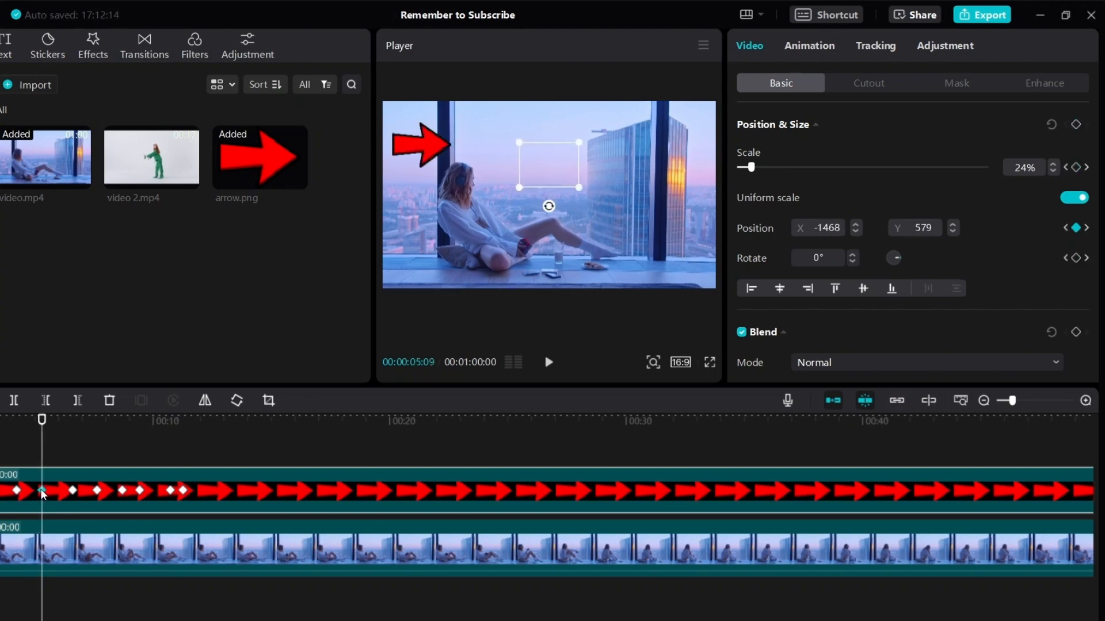
{"action": "left_click", "coordinate": [73, 490]}
{"action": "left_click", "coordinate": [98, 490]}
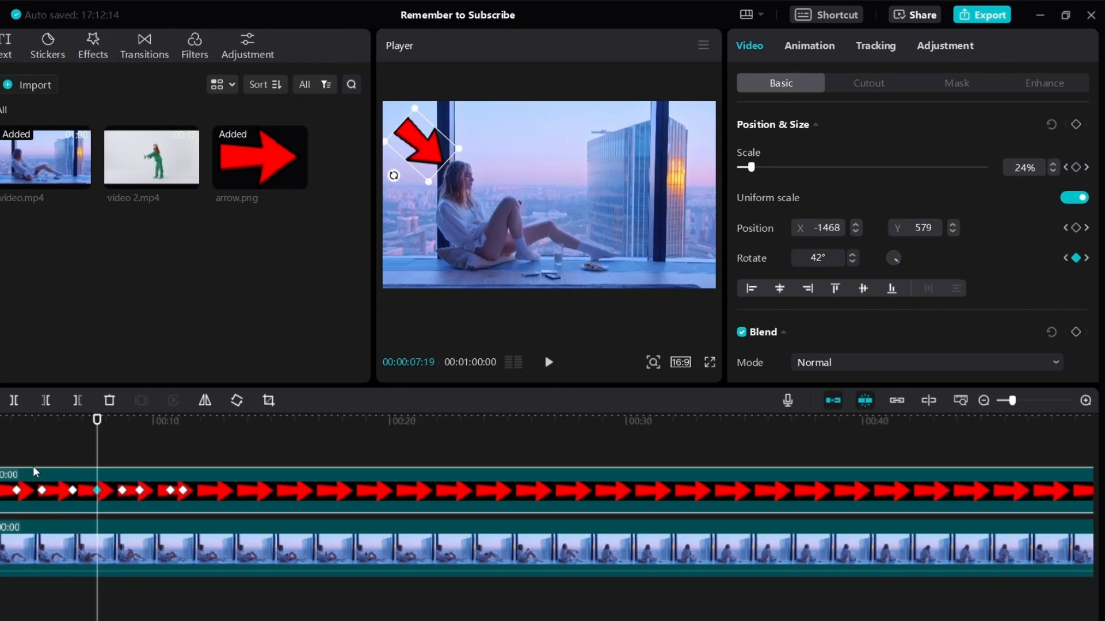
Play back the complete arrow animation from before its first keyframe with the arrow clip selected
{"action": "left_click", "coordinate": [5, 457]}
{"action": "left_click", "coordinate": [422, 526]}
{"action": "left_click", "coordinate": [262, 490]}
{"action": "left_click", "coordinate": [2, 451]}
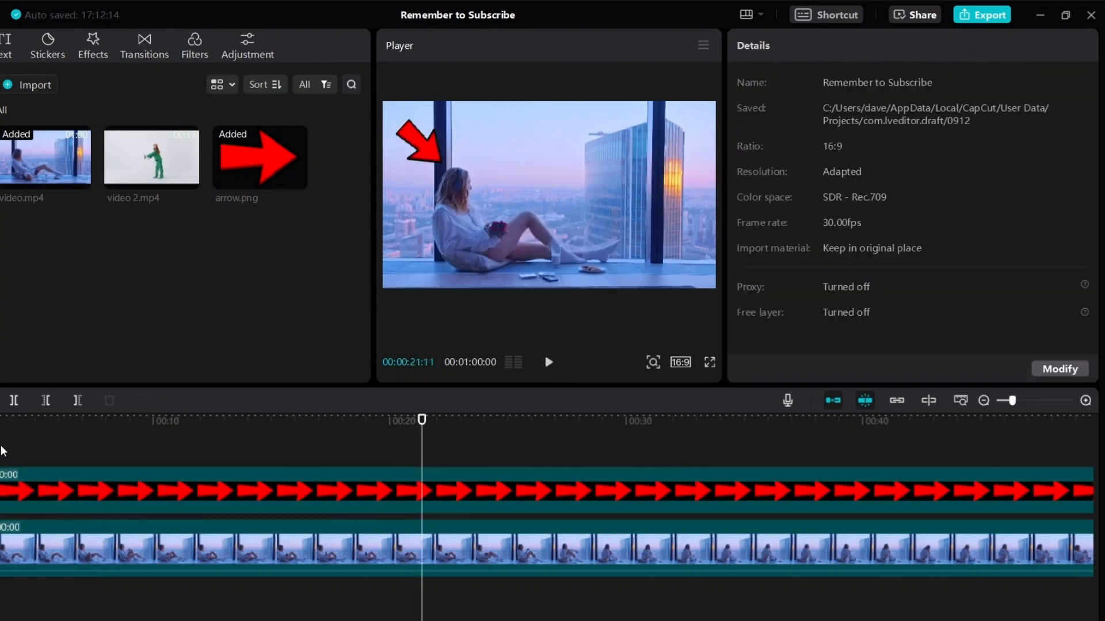
{"action": "left_click", "coordinate": [353, 495]}
{"action": "left_click", "coordinate": [549, 363]}
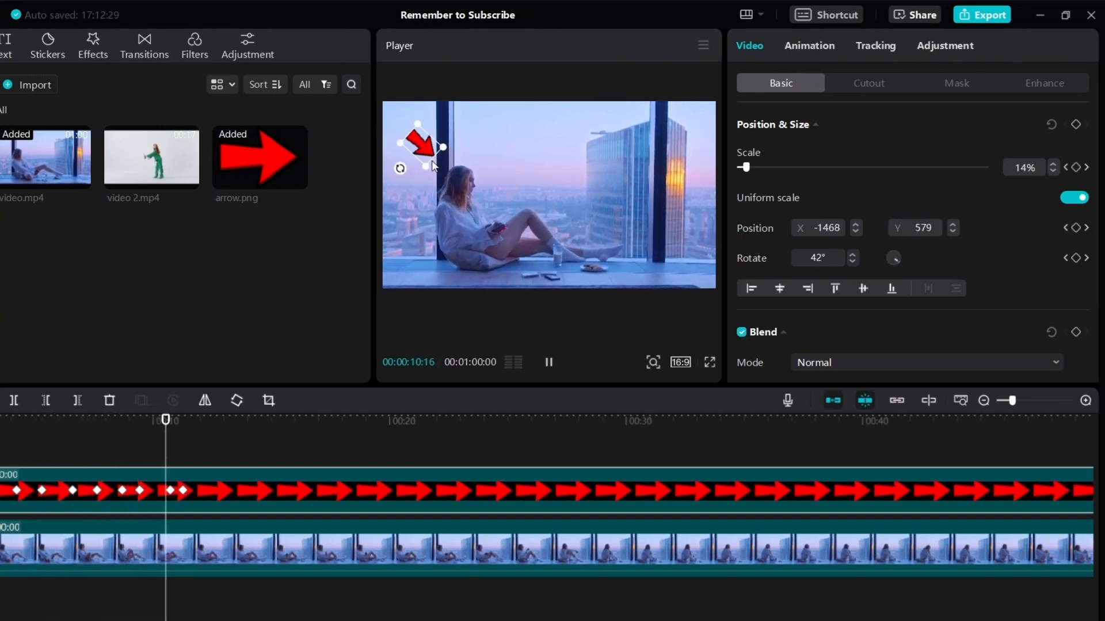
{"action": "left_click", "coordinate": [549, 363]}
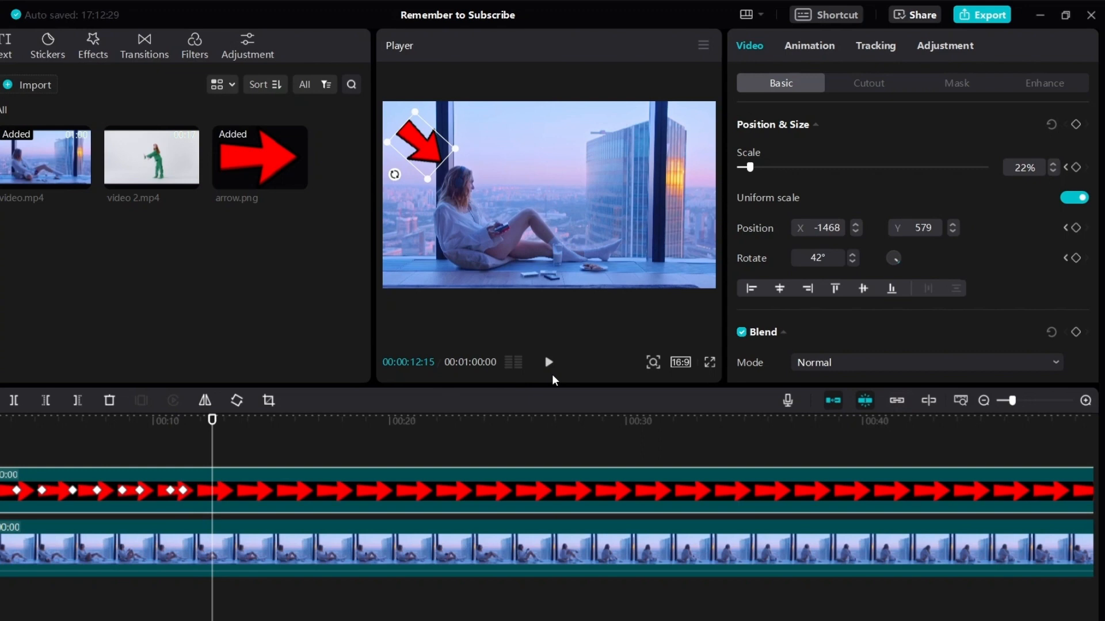
Add a default text clip on a new track above the arrow, starting at 00:00:12:15
{"action": "left_click", "coordinate": [6, 46]}
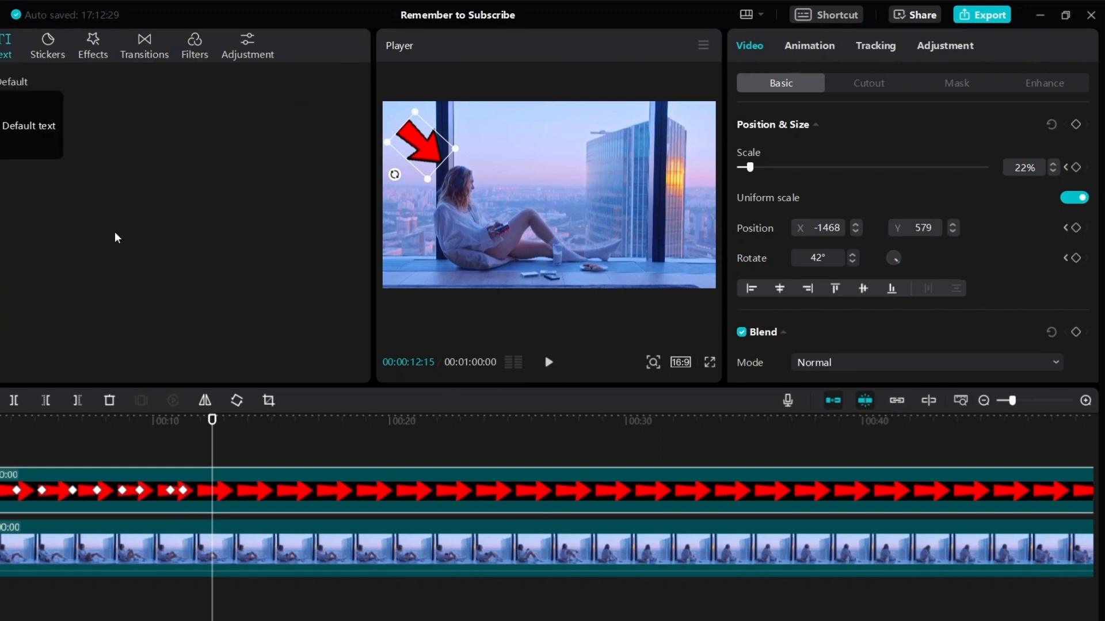
{"action": "mouse_move", "coordinate": [51, 149]}
{"action": "left_click_drag", "start_coordinate": [34, 131], "coordinate": [228, 452]}
{"action": "left_click_drag", "start_coordinate": [286, 471], "coordinate": [286, 473]}
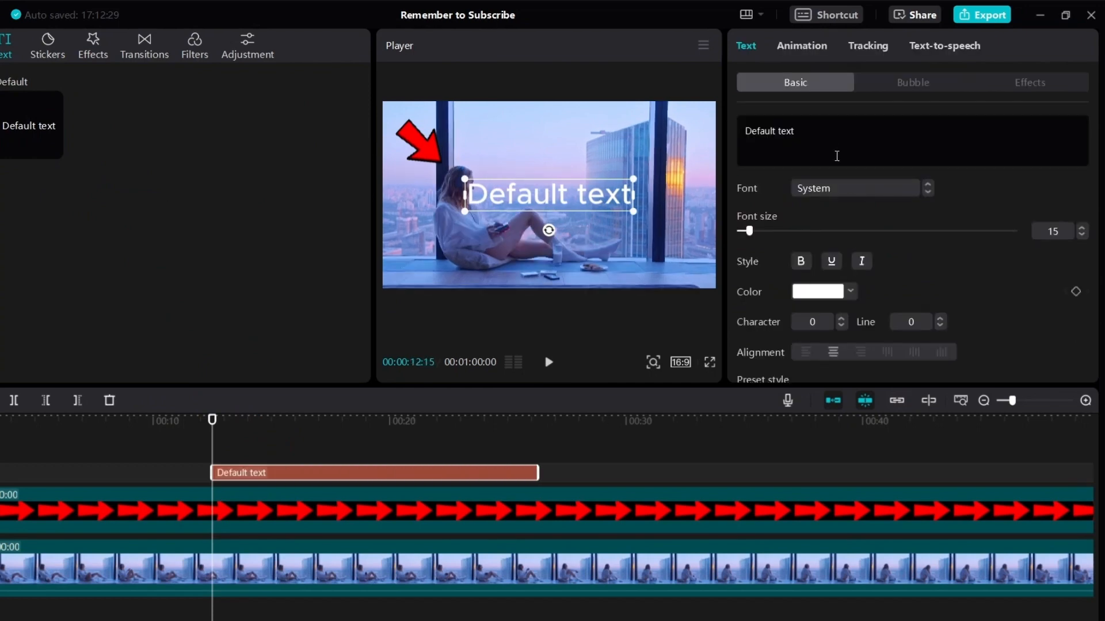
Change the text to "subscribe" and apply the preset style with white letters and a black outline
{"action": "key", "text": "ctrl+a"}
{"action": "type", "text": "subscrie"}
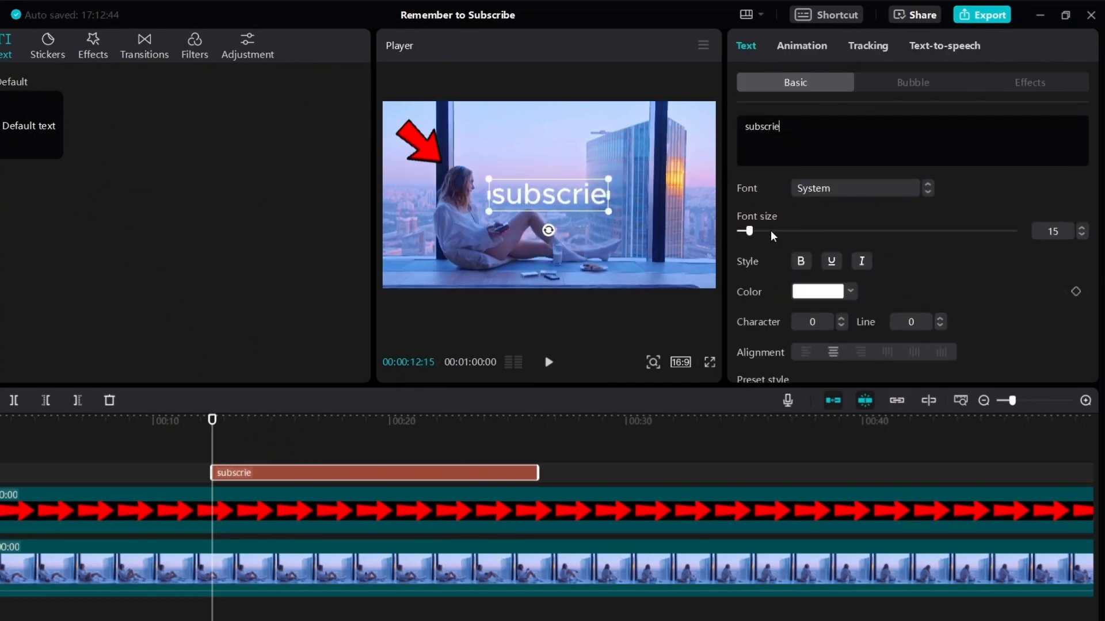
{"action": "key", "text": "BackSpace"}
{"action": "type", "text": "be"}
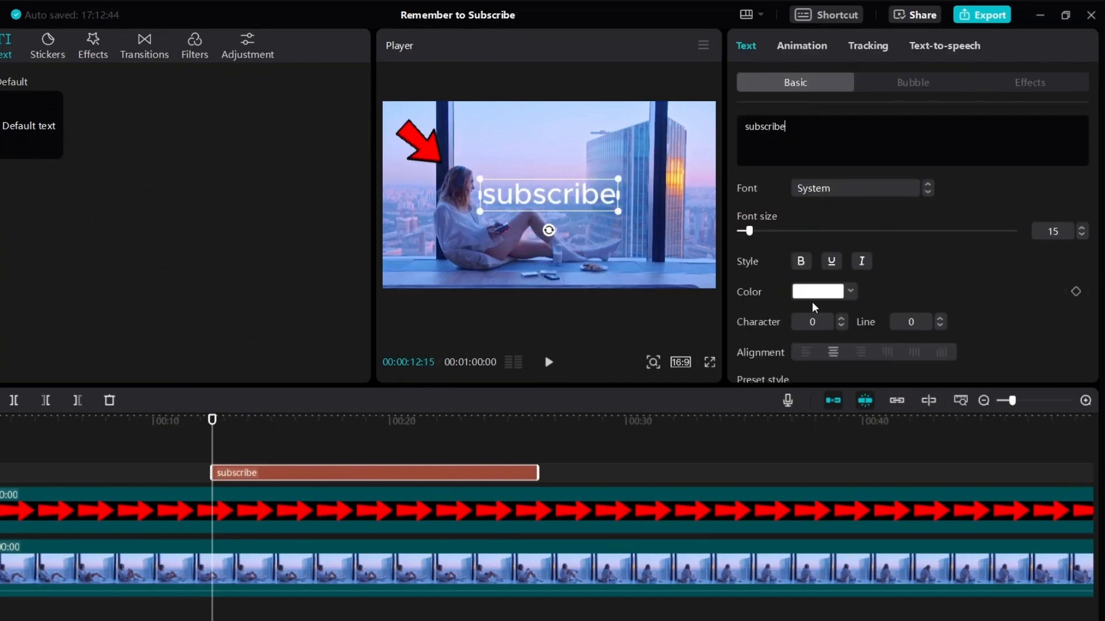
{"action": "scroll", "coordinate": [886, 279], "scroll_direction": "down", "scroll_amount": 2}
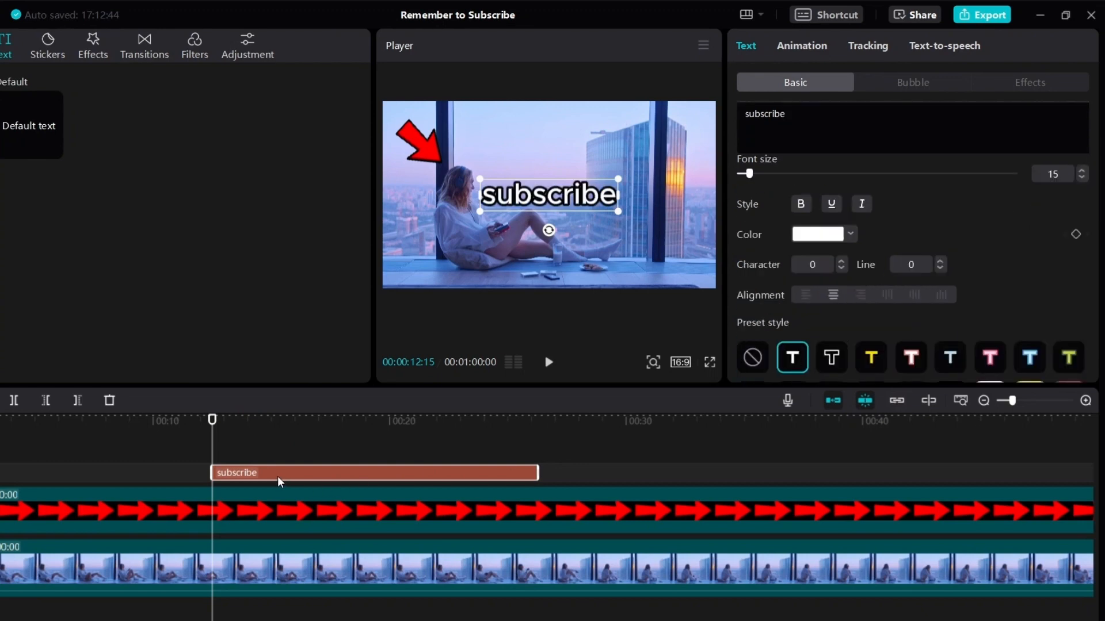
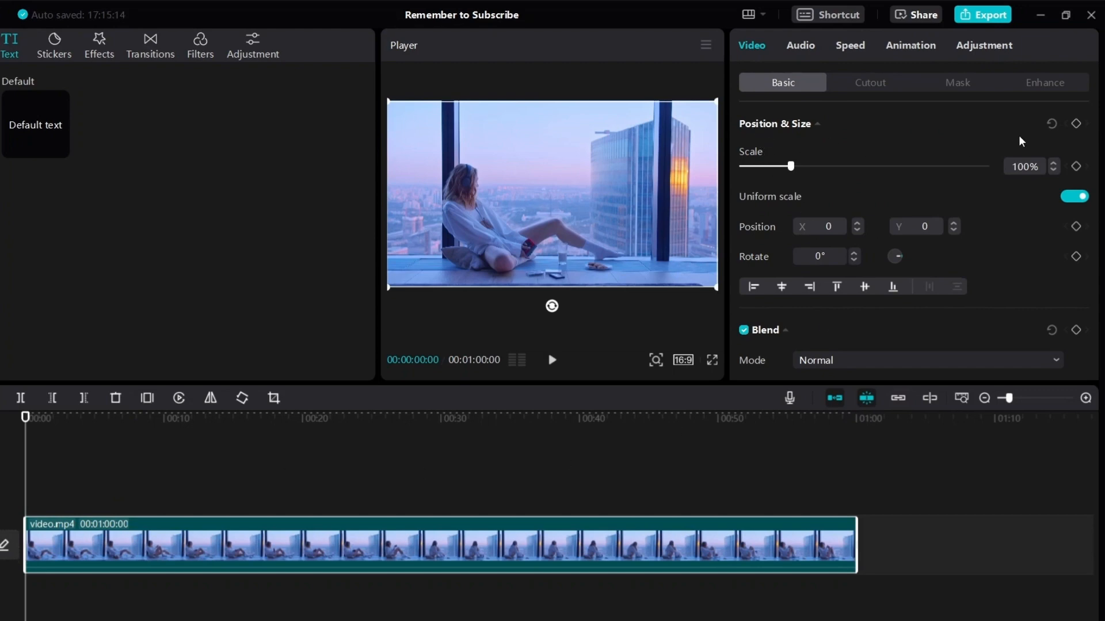
Add a Position & Size keyframe at the start of video.mp4 and scale the video to 130% at 00:00:04:13
{"action": "left_click", "coordinate": [1075, 123]}
{"action": "left_click_drag", "start_coordinate": [30, 429], "coordinate": [86, 421]}
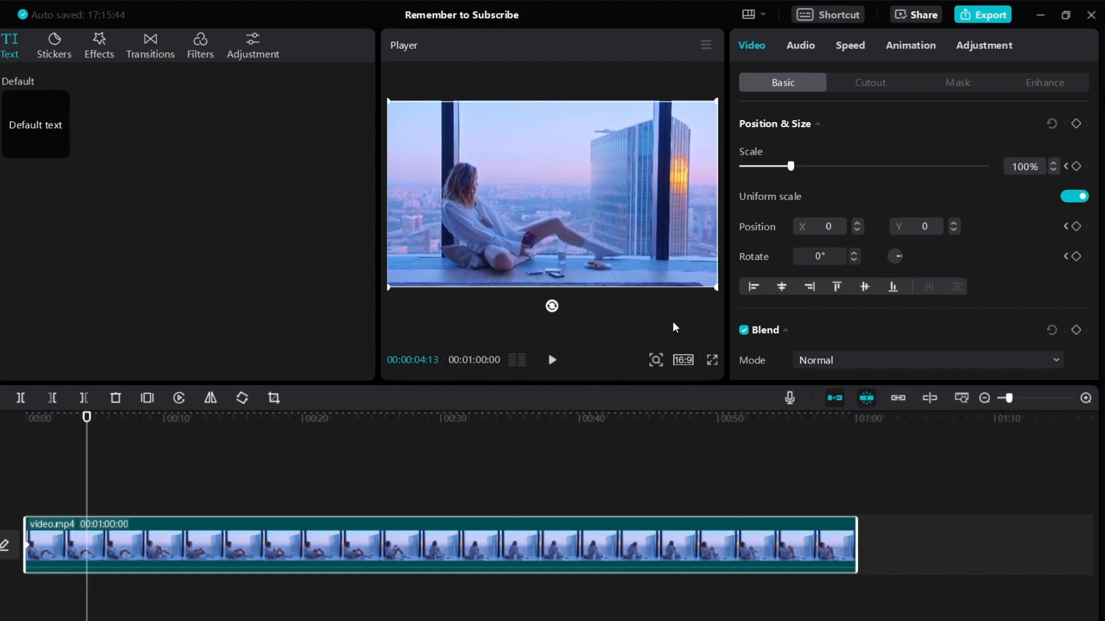
{"action": "mouse_move", "coordinate": [790, 167]}
{"action": "left_mouse_down"}
{"action": "mouse_move", "coordinate": [815, 170]}
{"action": "mouse_move", "coordinate": [805, 167]}
{"action": "left_mouse_up"}
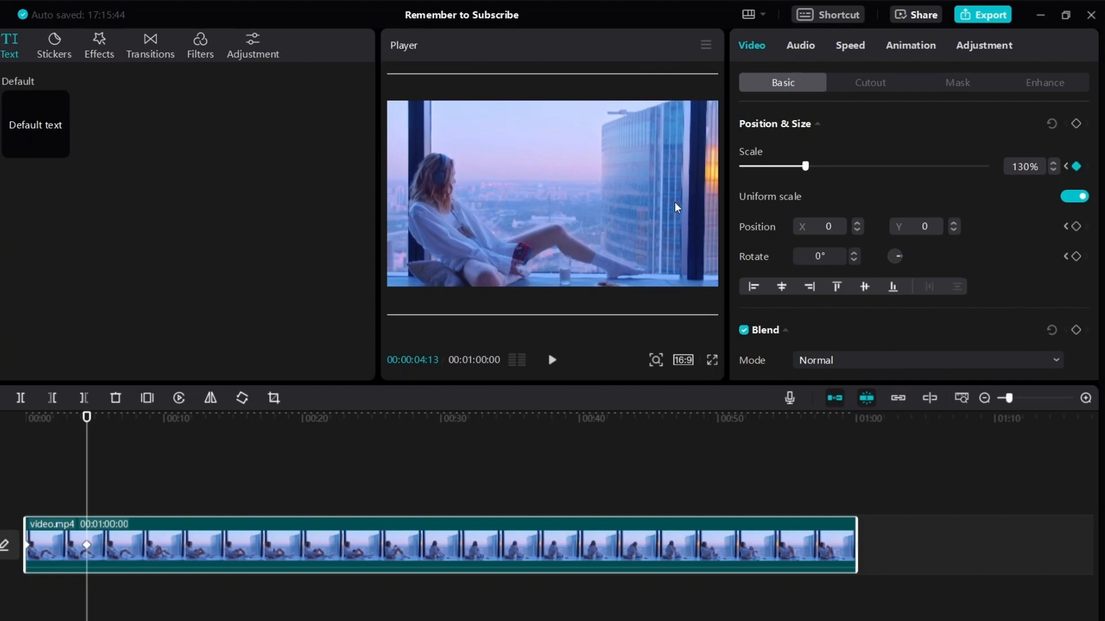
Compare the video's two keyframes and reposition the zoomed picture to about X 64, Y 191 at the 00:00:04:13 keyframe
{"action": "left_click_drag", "start_coordinate": [571, 195], "coordinate": [537, 190]}
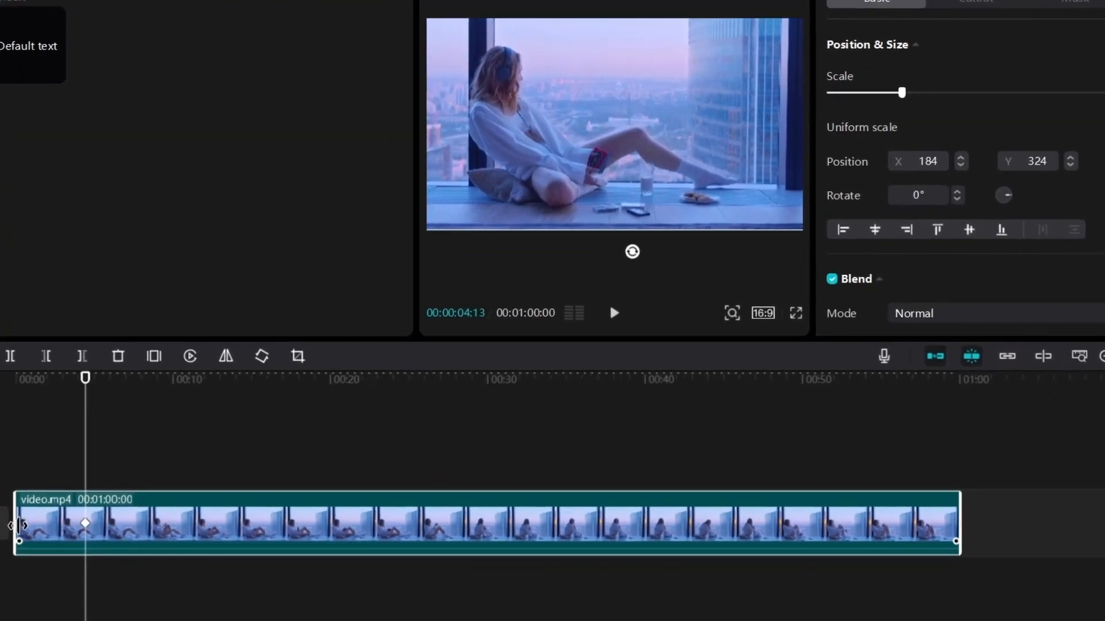
{"action": "left_click", "coordinate": [18, 524]}
{"action": "left_click", "coordinate": [86, 524]}
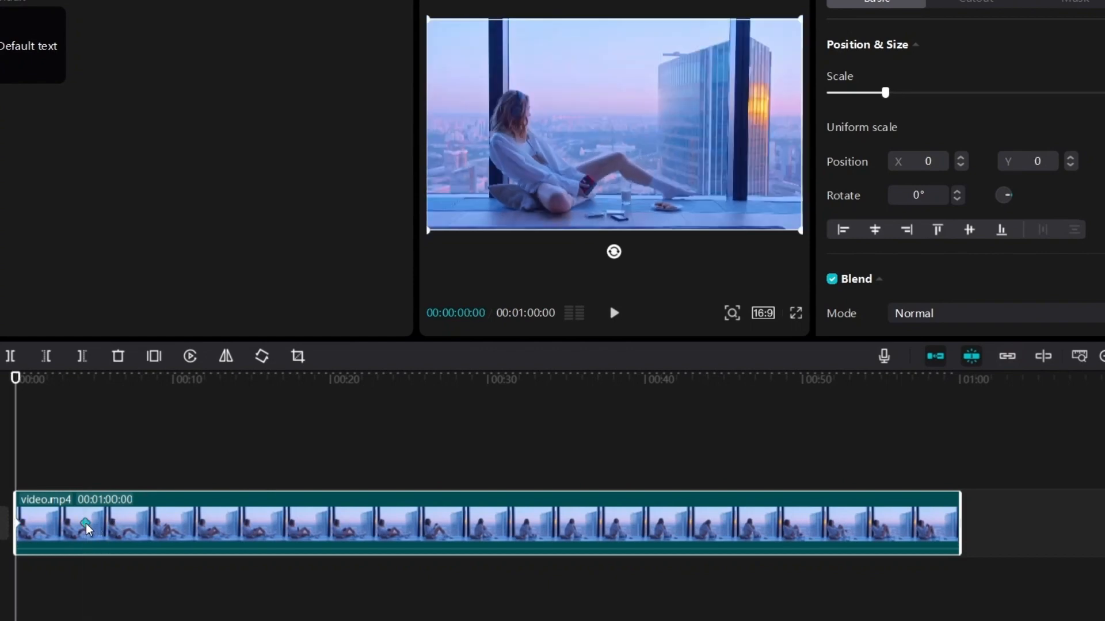
{"action": "left_click", "coordinate": [86, 523]}
{"action": "left_click_drag", "start_coordinate": [562, 140], "coordinate": [562, 168]}
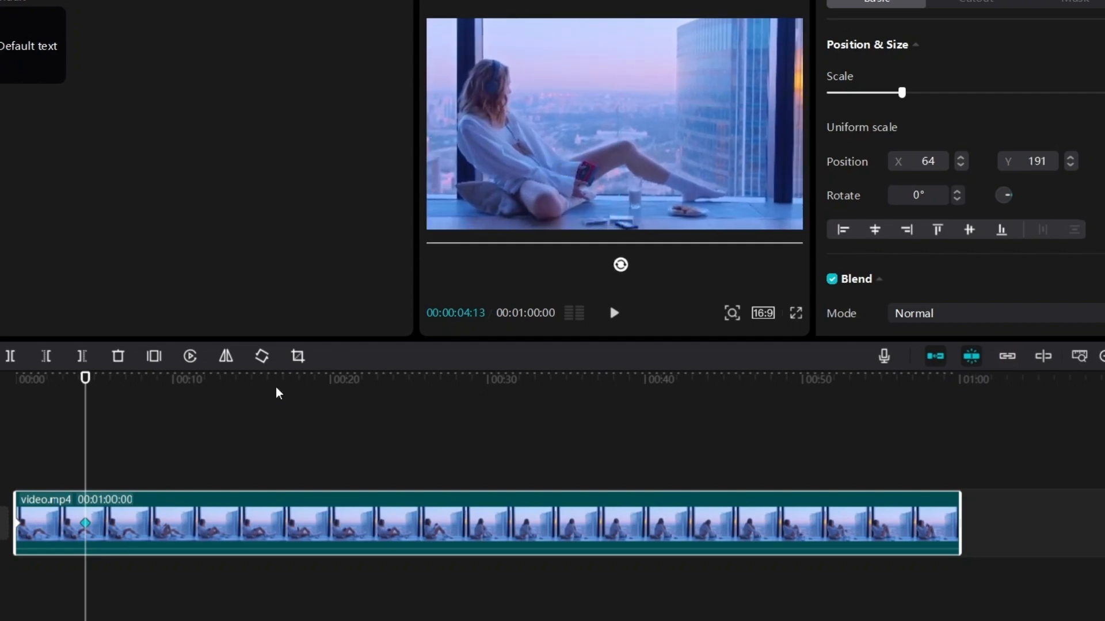
Play back the video's zoom-in from the start of the timeline
{"action": "left_click", "coordinate": [8, 456]}
{"action": "key", "text": "space"}
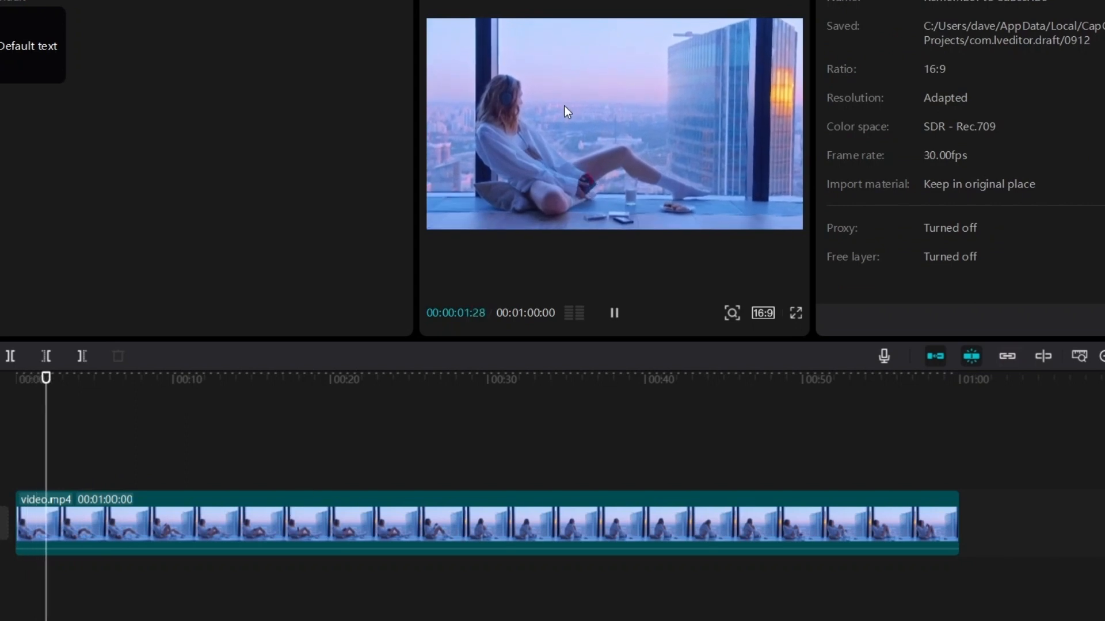
{"action": "left_click", "coordinate": [91, 529]}
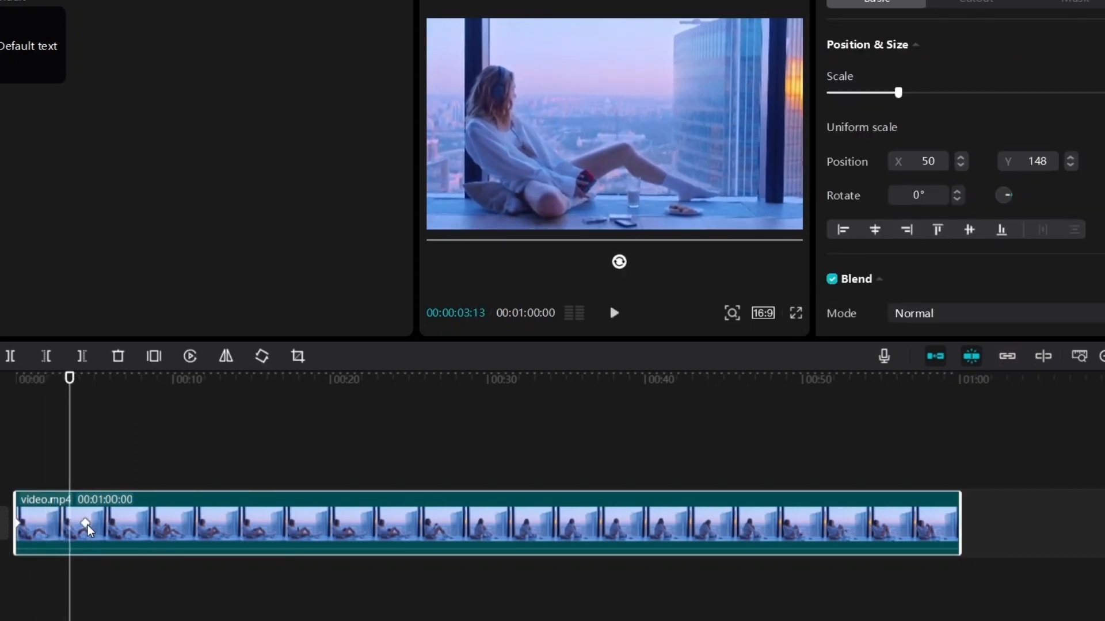
Move the zoom's end keyframe earlier to about 00:00:01:21 and play back the faster zoom from the start
{"action": "left_click_drag", "start_coordinate": [87, 524], "coordinate": [50, 532]}
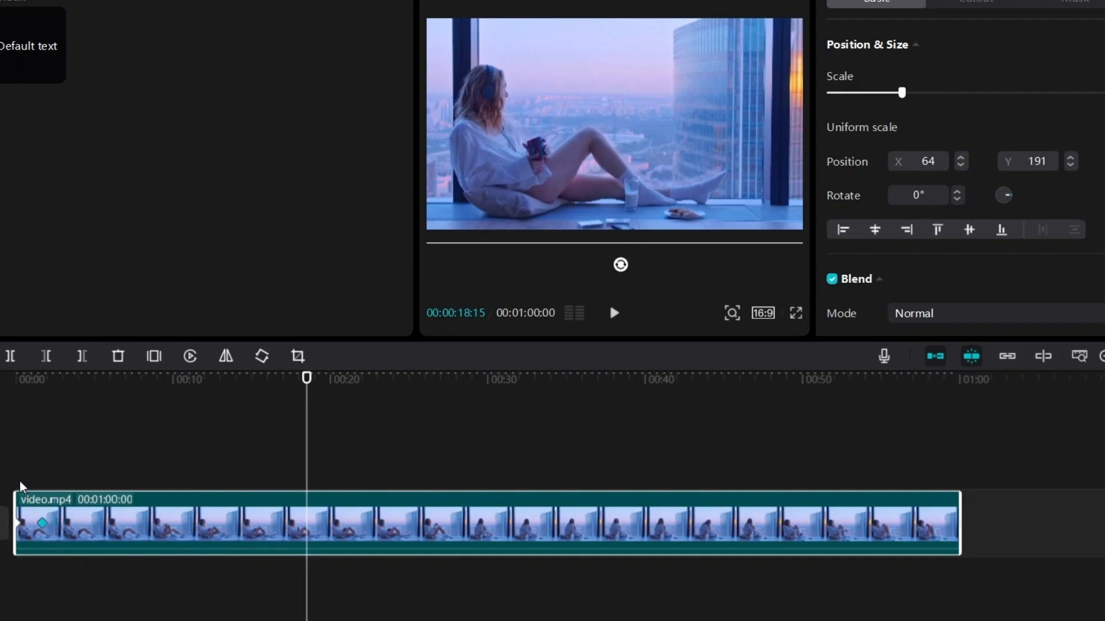
{"action": "left_click", "coordinate": [5, 462]}
{"action": "key", "text": "space"}
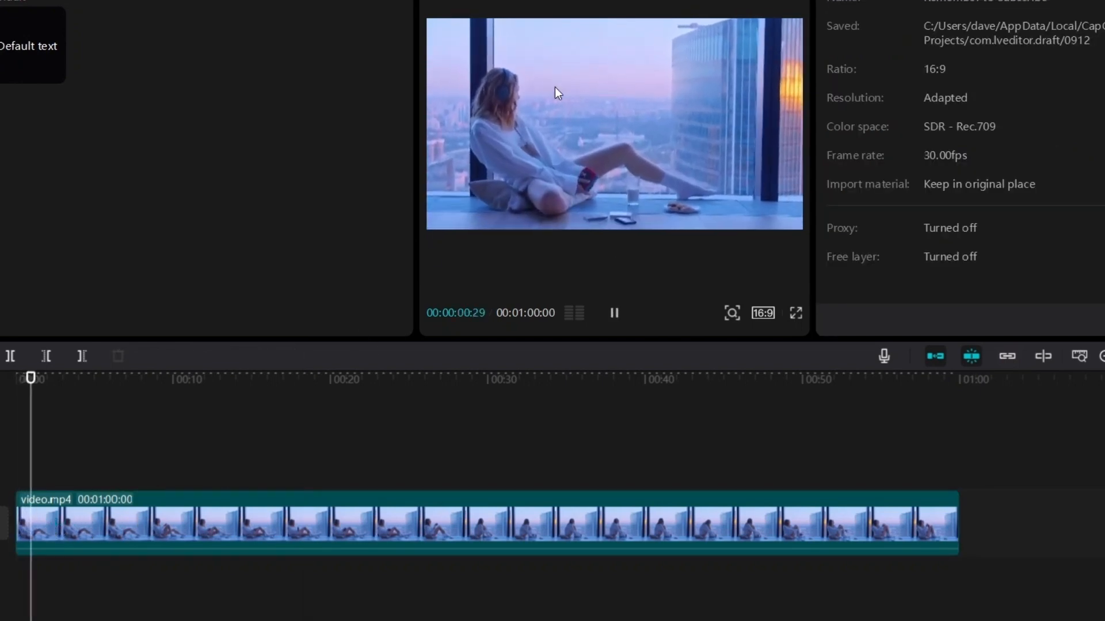
{"action": "key", "text": "space"}
Try the zoom's end keyframe even earlier, at about 00:00:01:00, and play back the zoom from the start
{"action": "left_click", "coordinate": [43, 529]}
{"action": "left_click_drag", "start_coordinate": [43, 530], "coordinate": [31, 529]}
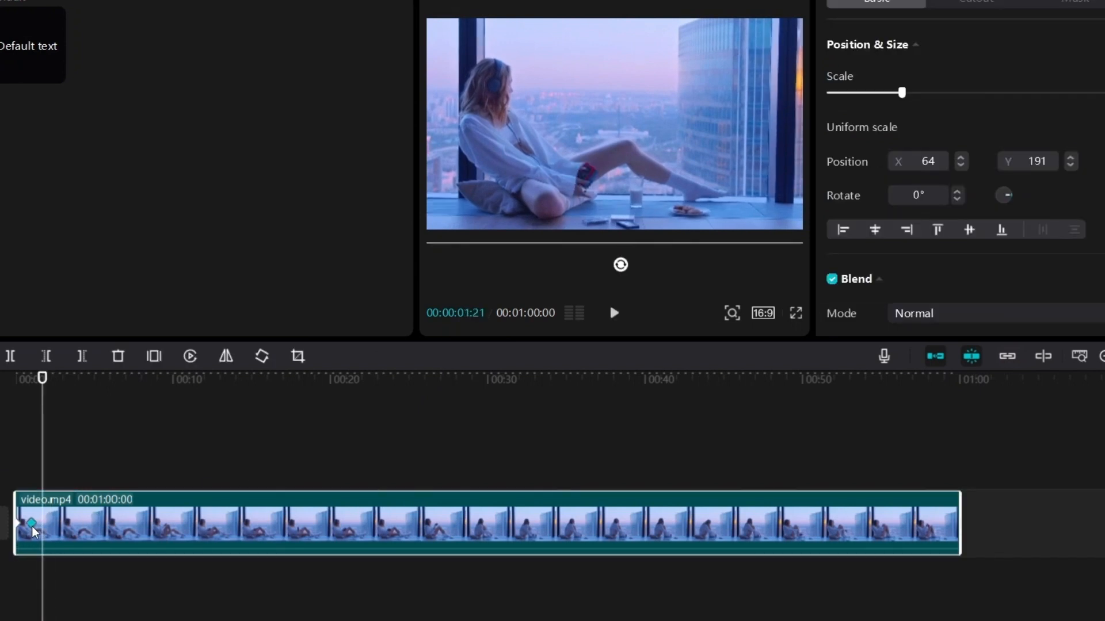
{"action": "left_click", "coordinate": [6, 463]}
{"action": "key", "text": "space"}
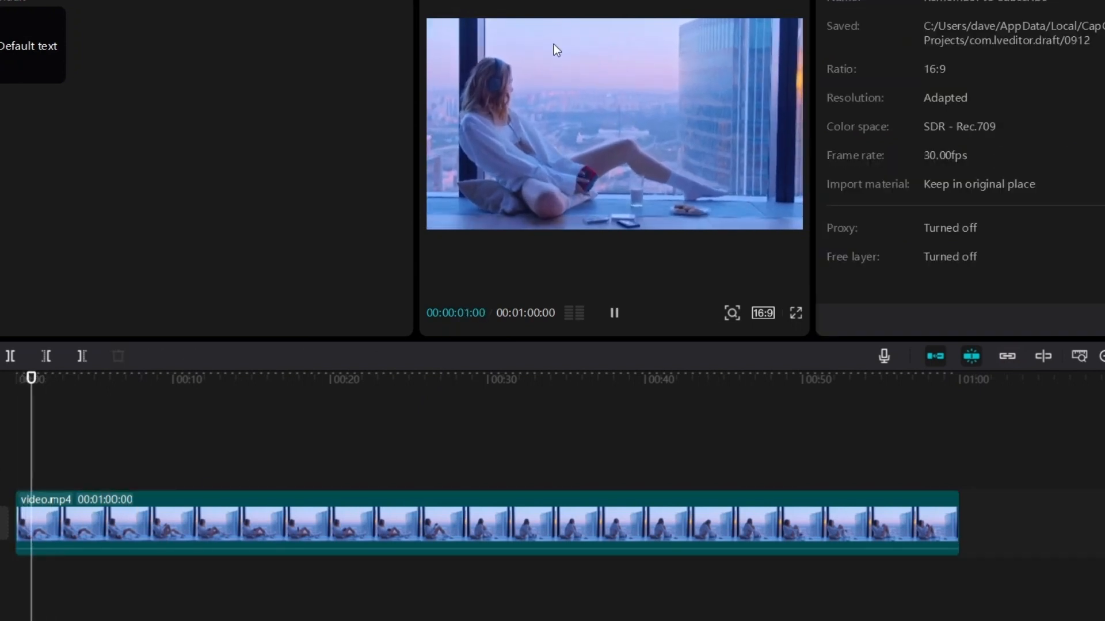
Try the zoom's end keyframe much further along the video and play back the slower zoom from the start
{"action": "left_click", "coordinate": [32, 524]}
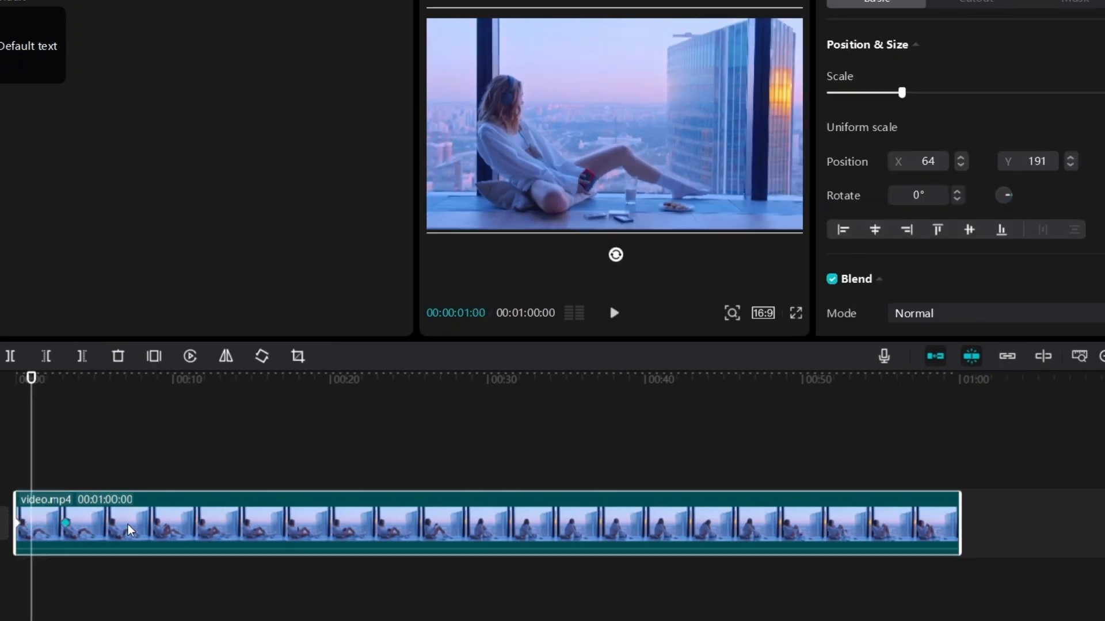
{"action": "left_click_drag", "start_coordinate": [119, 525], "coordinate": [239, 526]}
{"action": "left_click", "coordinate": [1, 477]}
{"action": "key", "text": "space"}
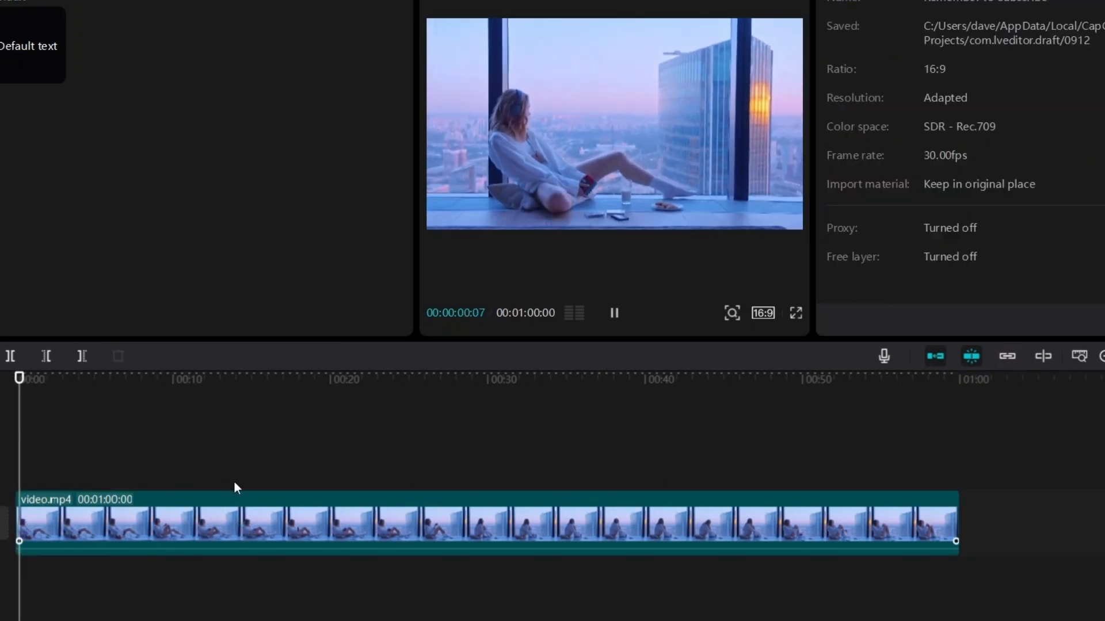
Return the zoom's end keyframe to about 00:00:01:21 and play back the zoom just past it
{"action": "left_click", "coordinate": [279, 528]}
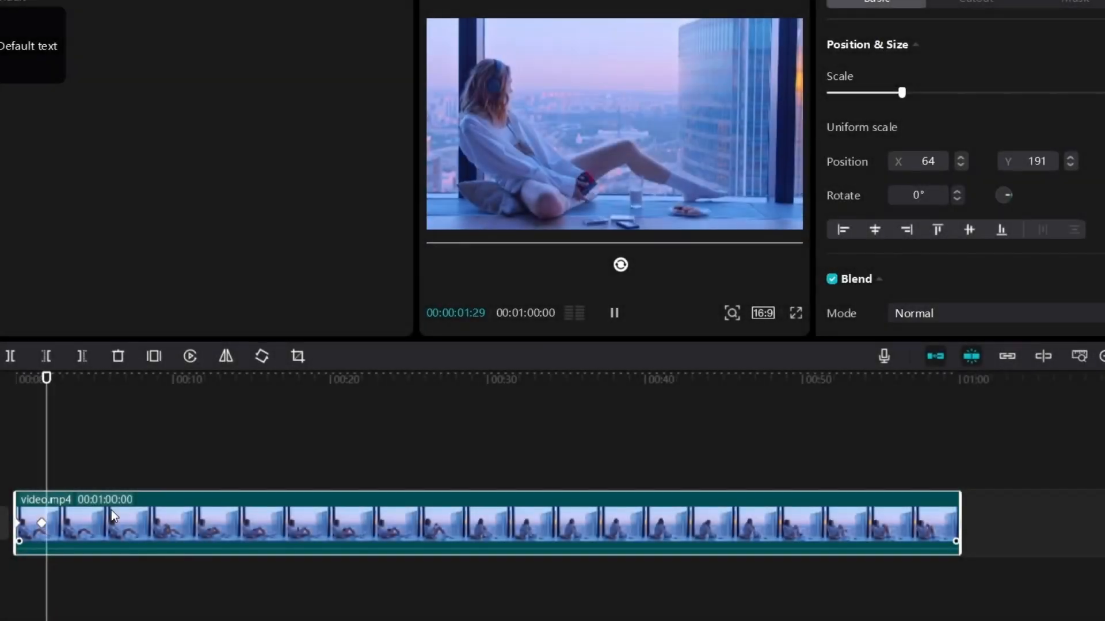
{"action": "key", "text": "space"}
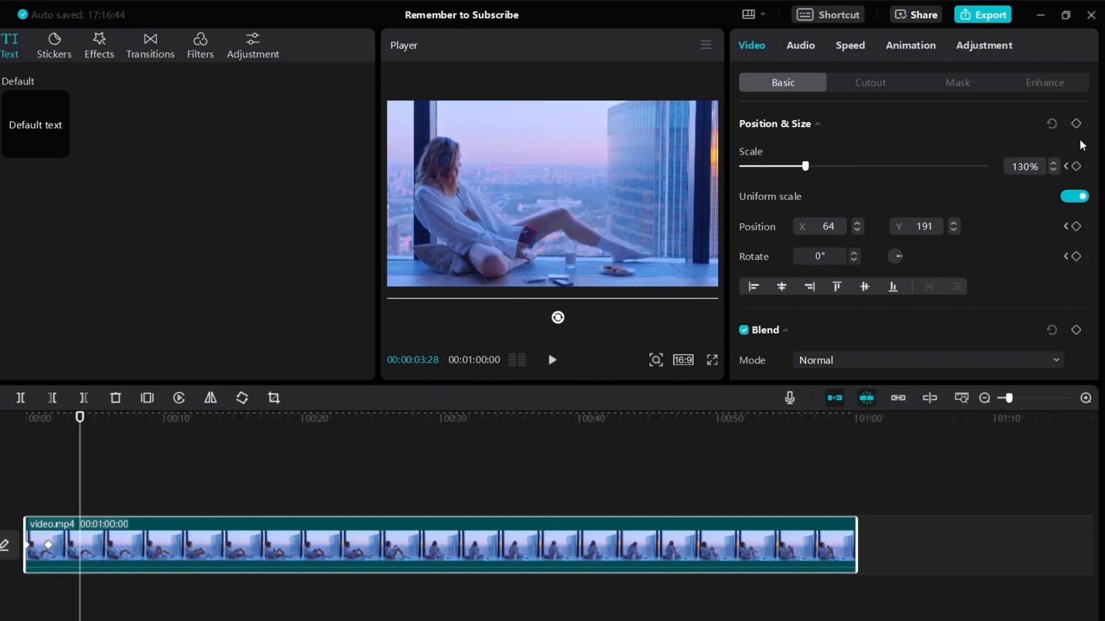
Add a Position & Size keyframe at 00:00:03:28 and shift the video to X -574, Y -324 at 00:00:05:14
{"action": "left_click", "coordinate": [1077, 124]}
{"action": "left_click_drag", "start_coordinate": [81, 419], "coordinate": [100, 422]}
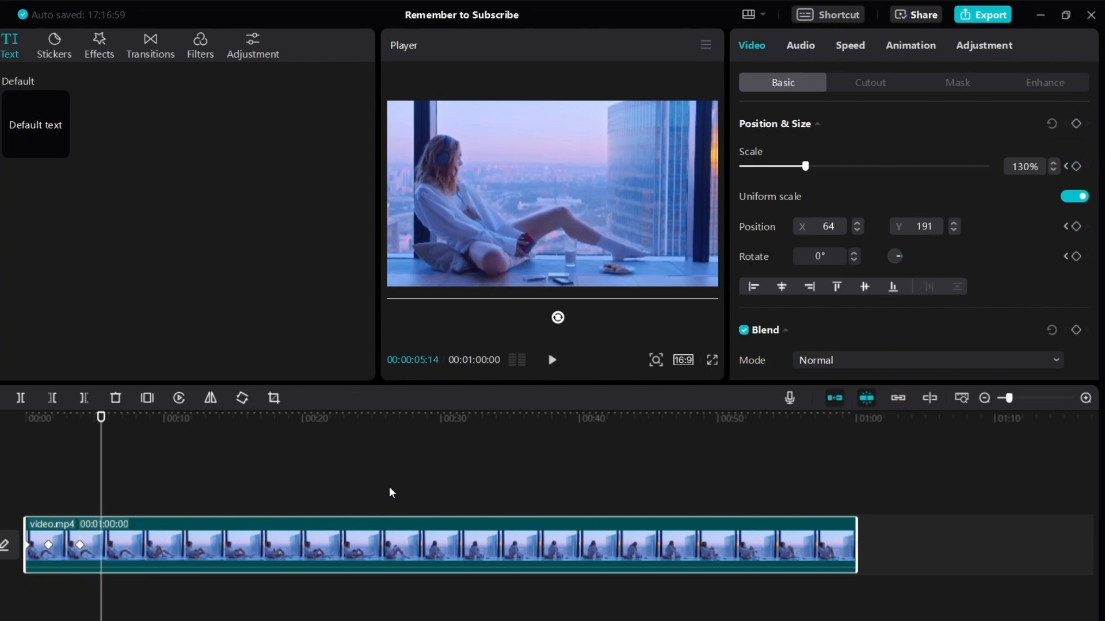
{"action": "left_click_drag", "start_coordinate": [592, 188], "coordinate": [534, 230]}
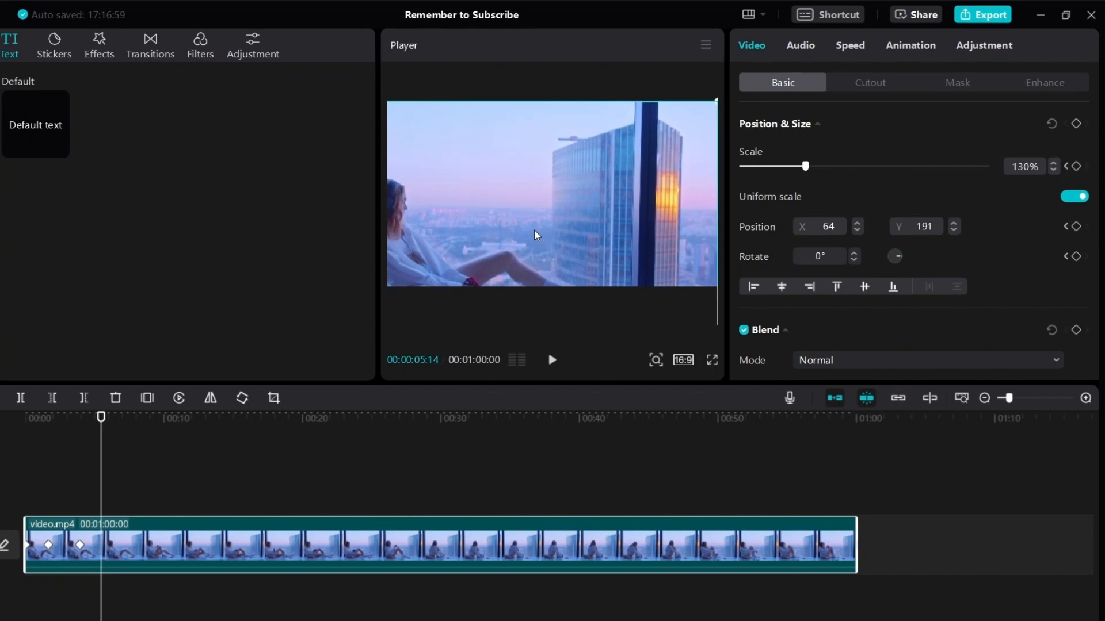
Play back the pan from about 00:00:03:17 and stop at 00:00:07:06
{"action": "left_click", "coordinate": [71, 511]}
{"action": "left_click", "coordinate": [119, 544]}
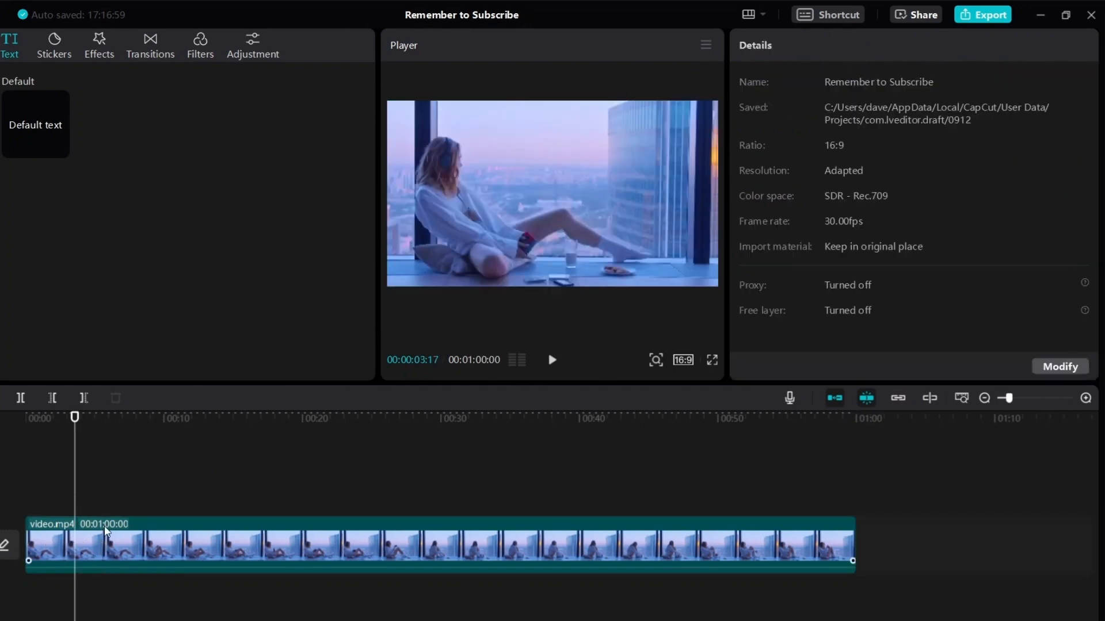
{"action": "key", "text": "space"}
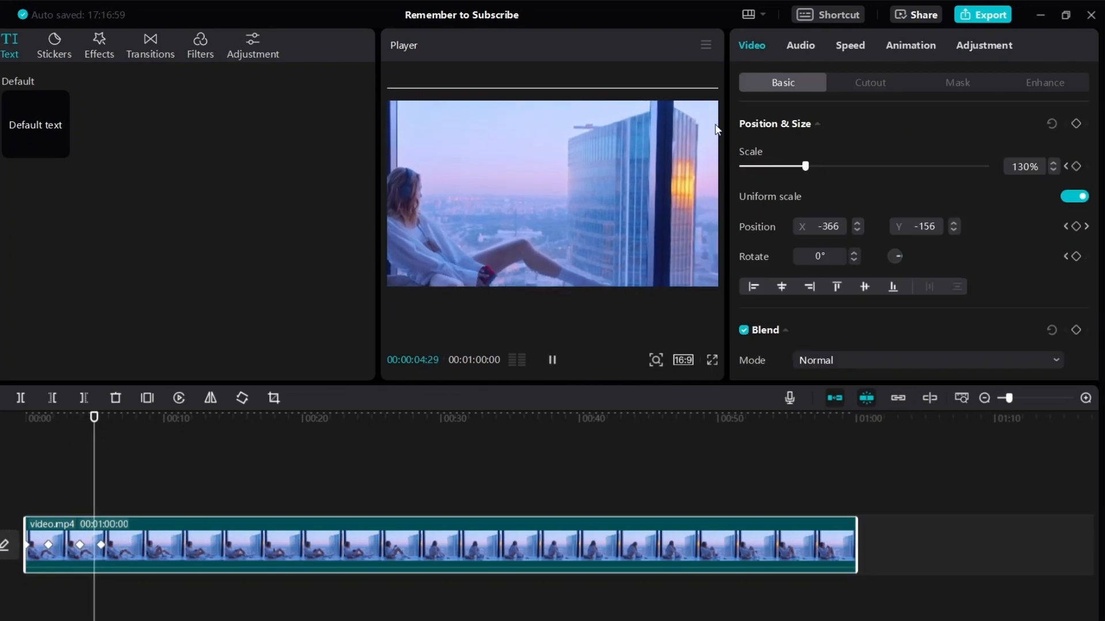
{"action": "key", "text": "space"}
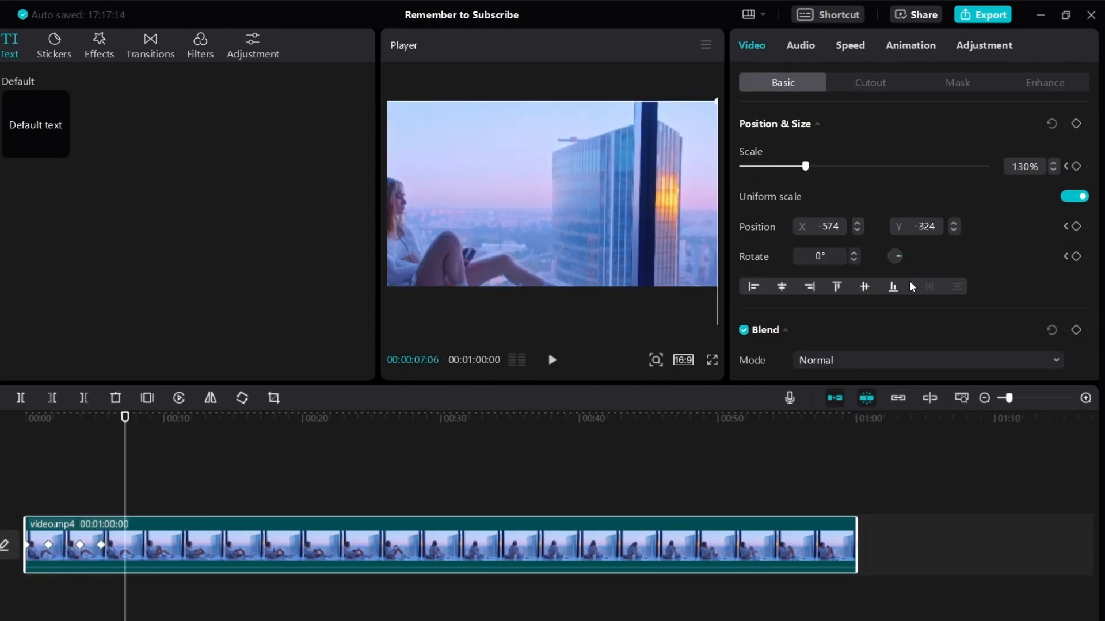
Add a Position & Size keyframe at 00:00:07:06, then at 00:00:08:07 scale the video to 178% and move it to X 1495, Y -842
{"action": "left_click", "coordinate": [1076, 124]}
{"action": "left_click_drag", "start_coordinate": [126, 416], "coordinate": [139, 421]}
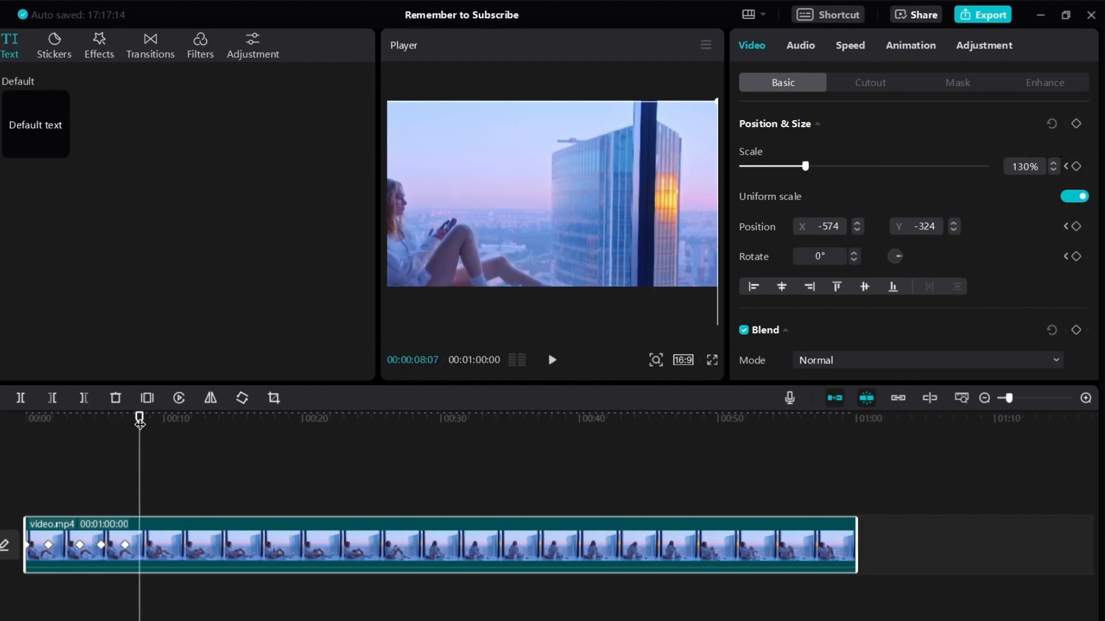
{"action": "left_click_drag", "start_coordinate": [530, 189], "coordinate": [630, 187]}
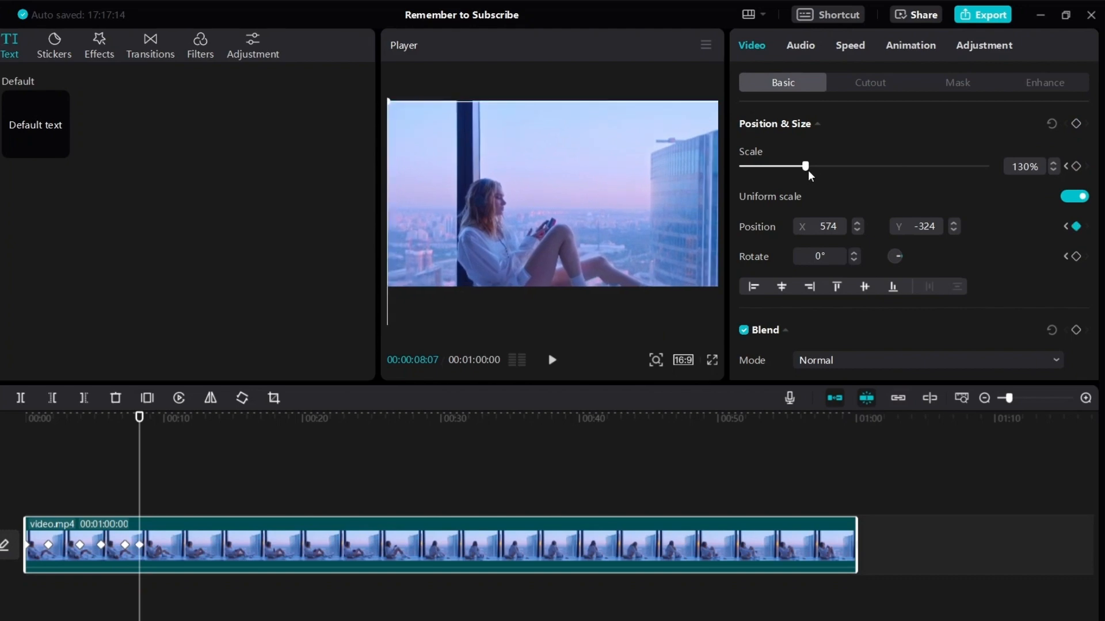
{"action": "left_click_drag", "start_coordinate": [807, 166], "coordinate": [828, 168]}
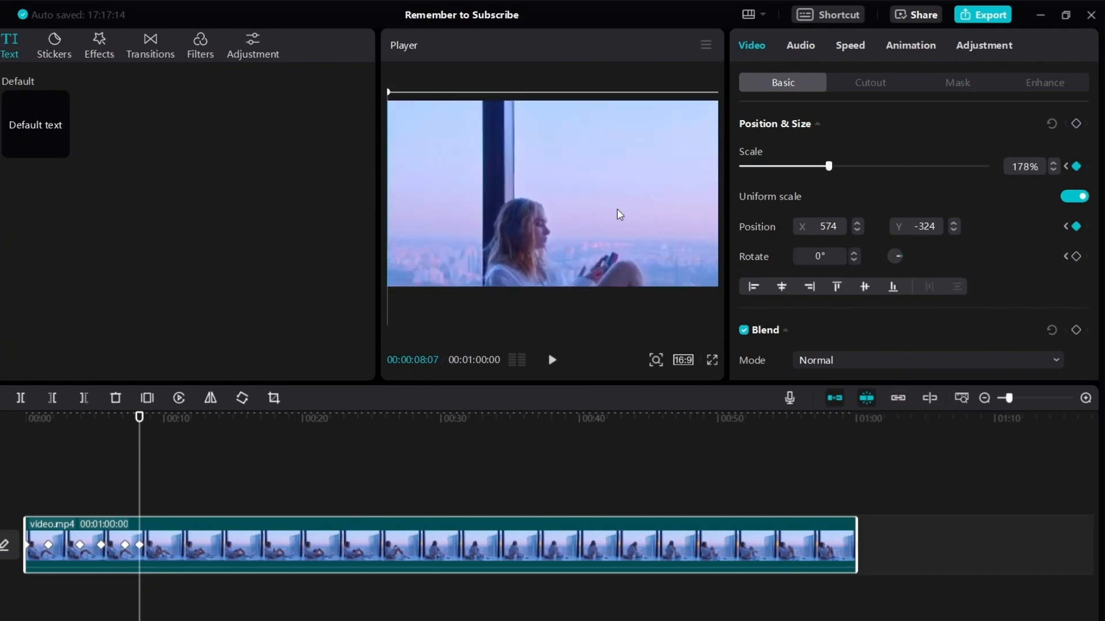
Play back the combined pan and zoom towards the woman, running past its end keyframe
{"action": "left_click", "coordinate": [117, 505]}
{"action": "key", "text": "space"}
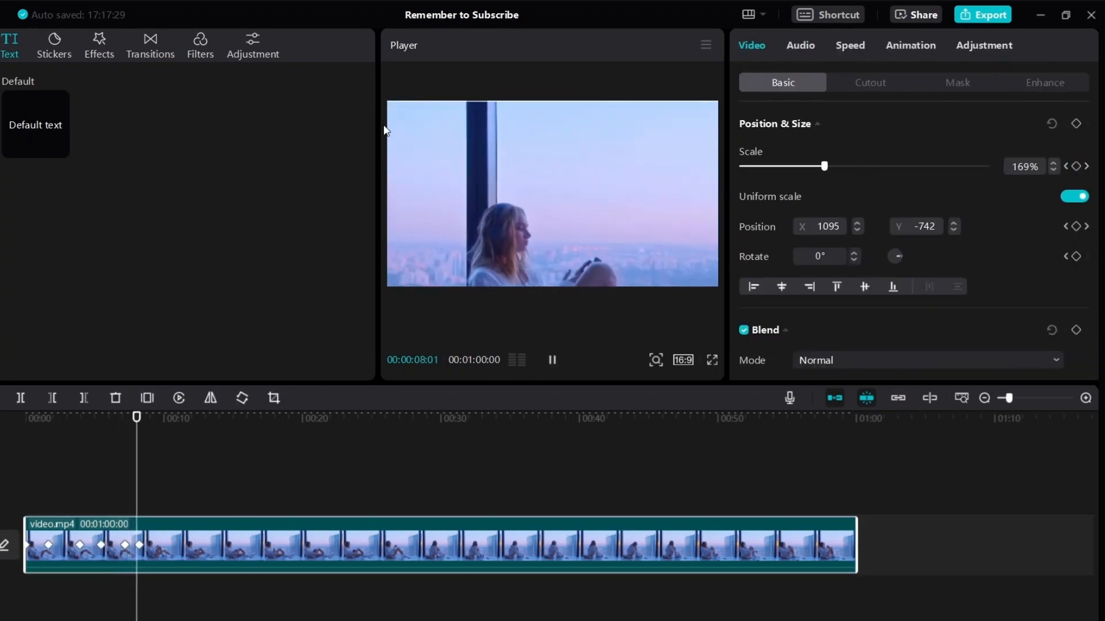
{"action": "key", "text": "space"}
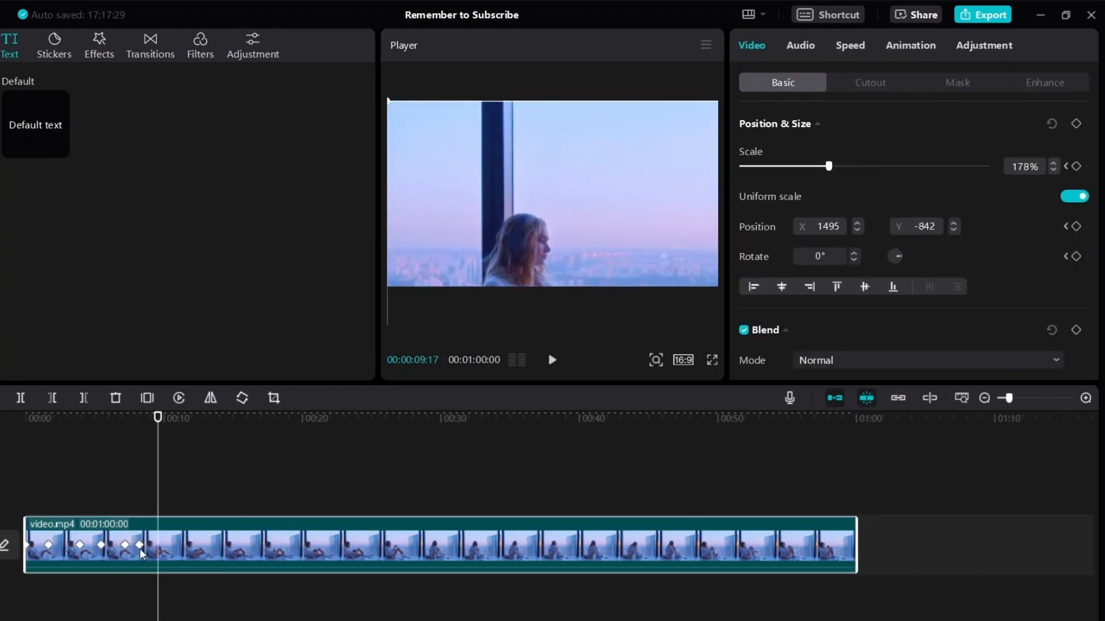
Compare the video's framing at the 00:00:07:06 and 00:00:08:07 keyframes
{"action": "left_click", "coordinate": [139, 546]}
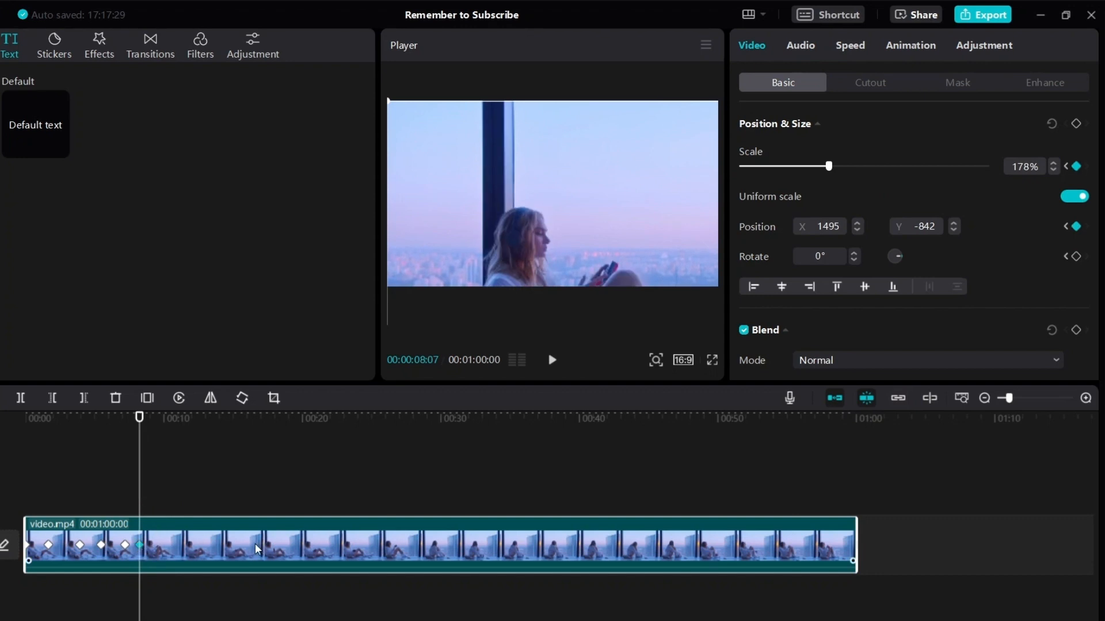
{"action": "left_click", "coordinate": [125, 545]}
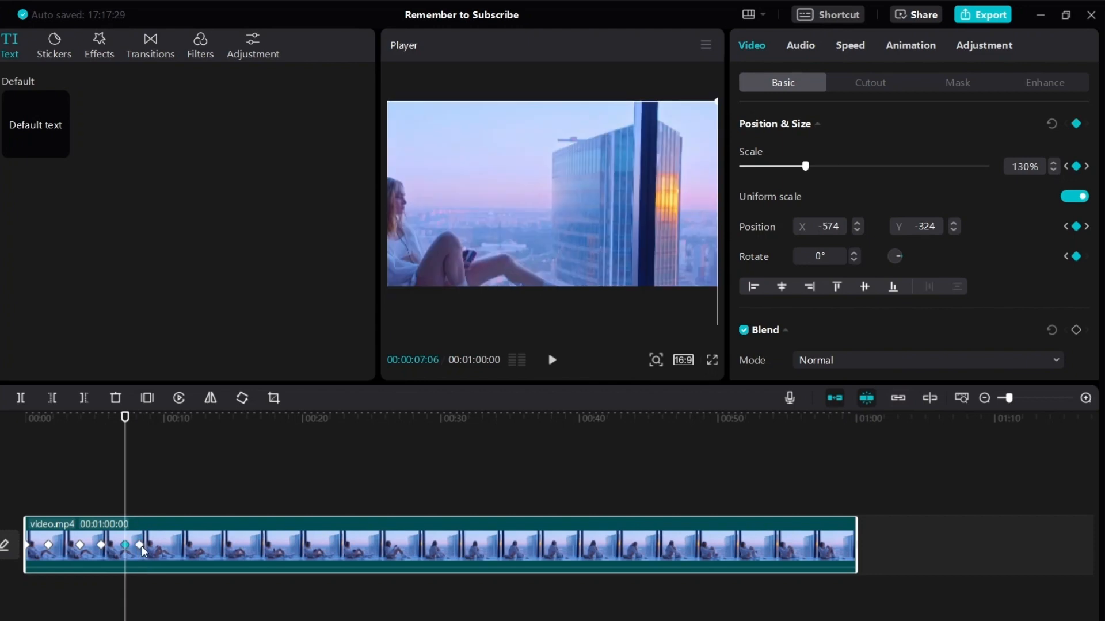
{"action": "left_click", "coordinate": [139, 545]}
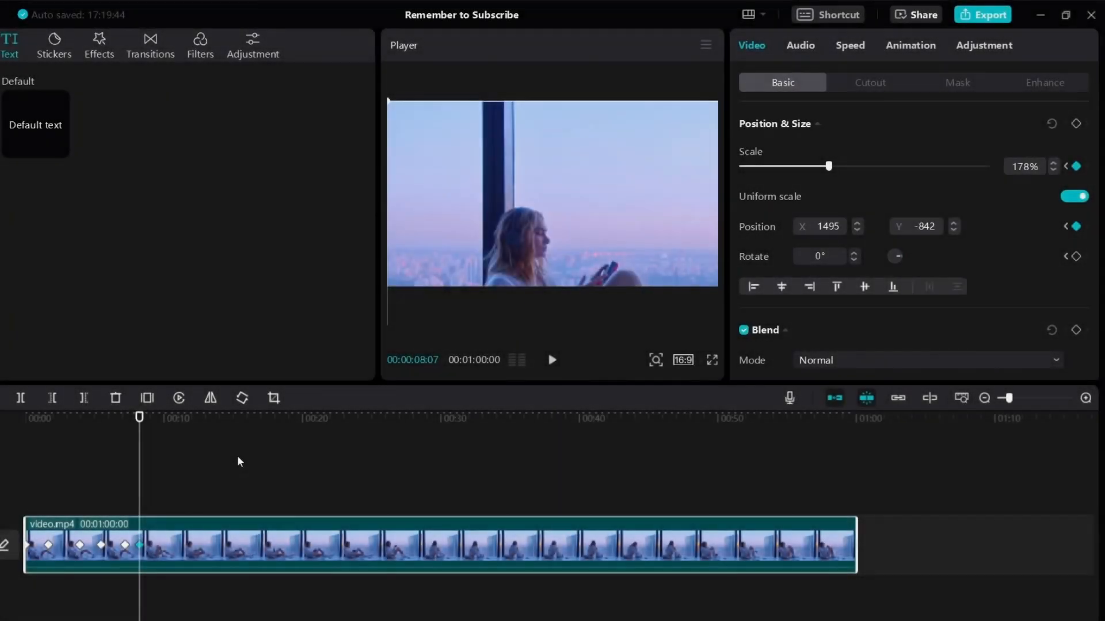
Add a Position & Size keyframe at 00:00:18:02 and set the video's scale to 100% at 00:00:19:16
{"action": "left_click_drag", "start_coordinate": [212, 427], "coordinate": [275, 438]}
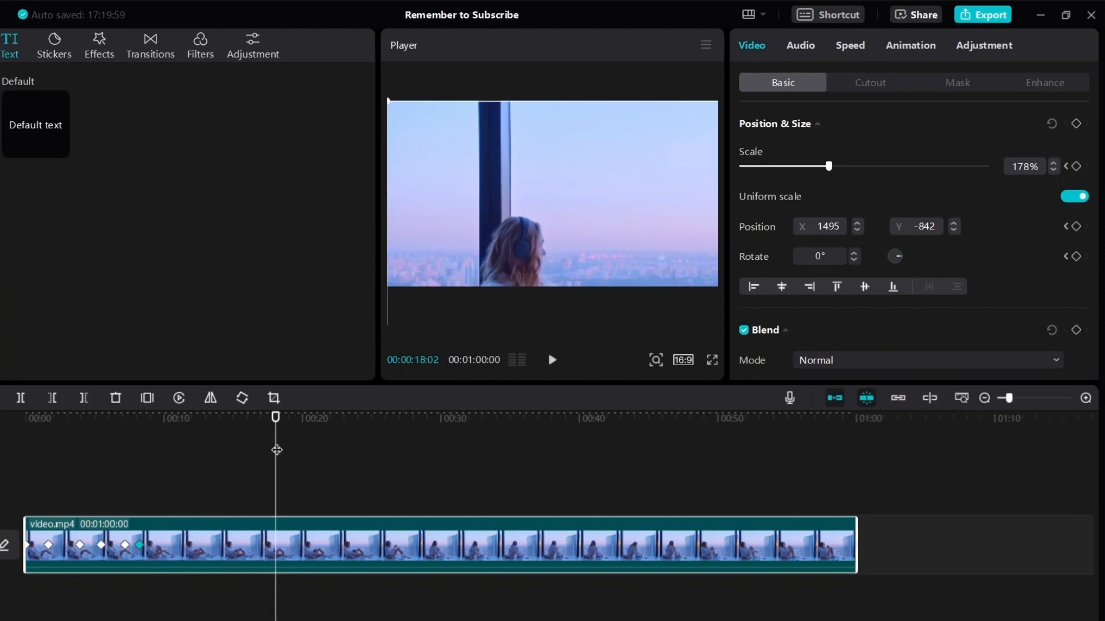
{"action": "left_click", "coordinate": [1075, 124]}
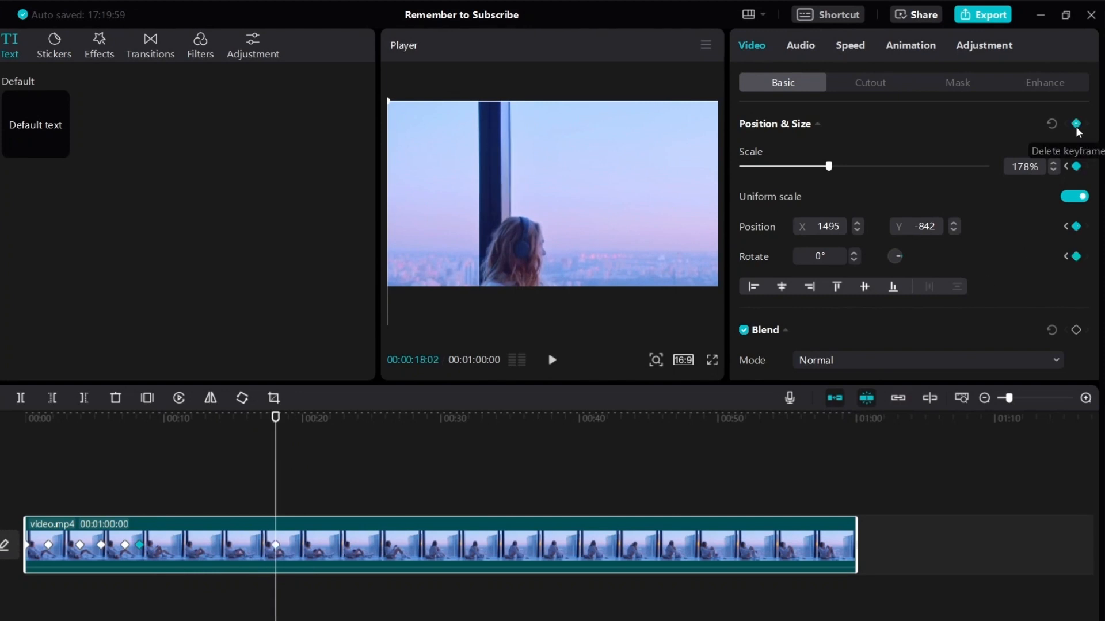
{"action": "left_click", "coordinate": [296, 422]}
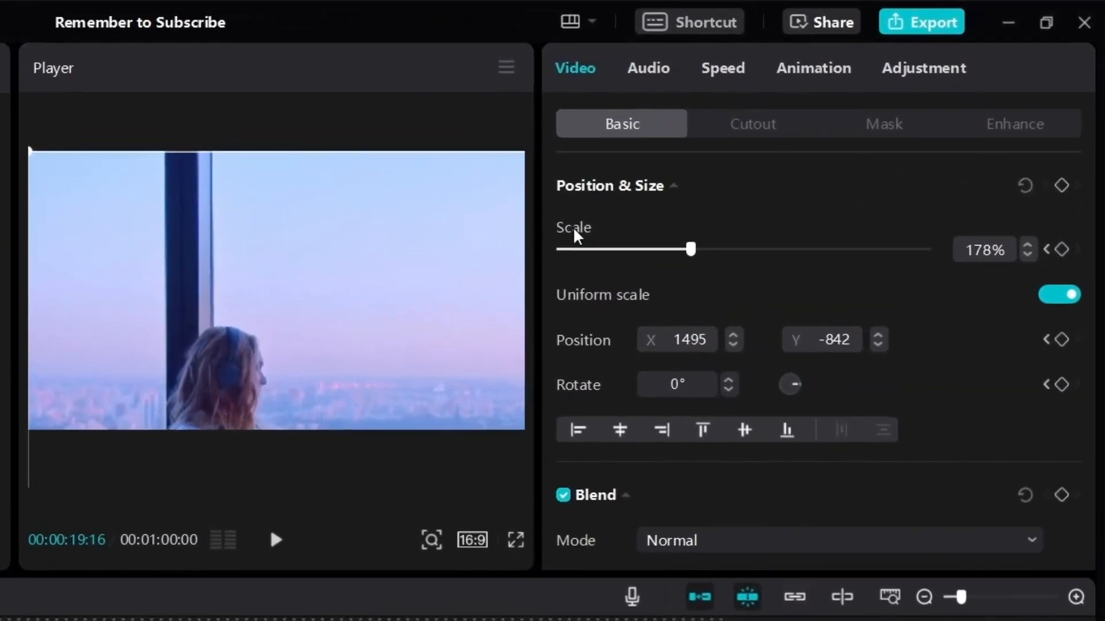
{"action": "left_click_drag", "start_coordinate": [690, 250], "coordinate": [656, 253]}
{"action": "left_click_drag", "start_coordinate": [984, 250], "coordinate": [966, 249]}
{"action": "double_click", "coordinate": [983, 250]}
{"action": "type", "text": "100"}
{"action": "left_click", "coordinate": [968, 313]}
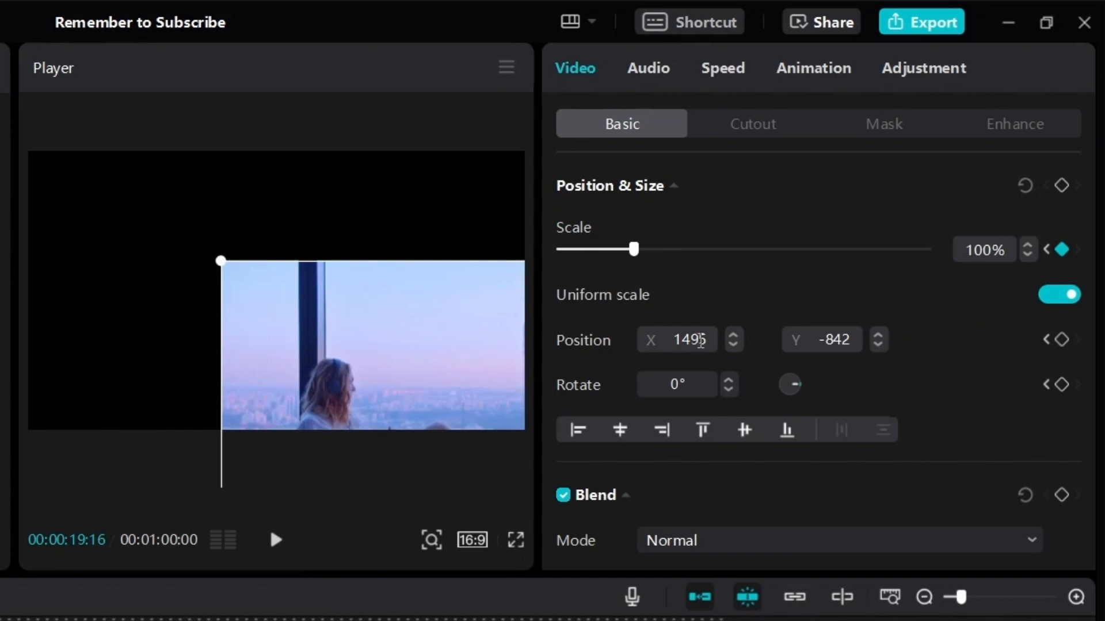
Reset the video's position to X 0, Y 0 at 00:00:19:16
{"action": "double_click", "coordinate": [689, 340]}
{"action": "type", "text": "0"}
{"action": "key", "text": "Return"}
{"action": "double_click", "coordinate": [836, 340]}
{"action": "type", "text": "0"}
{"action": "key", "text": "Return"}
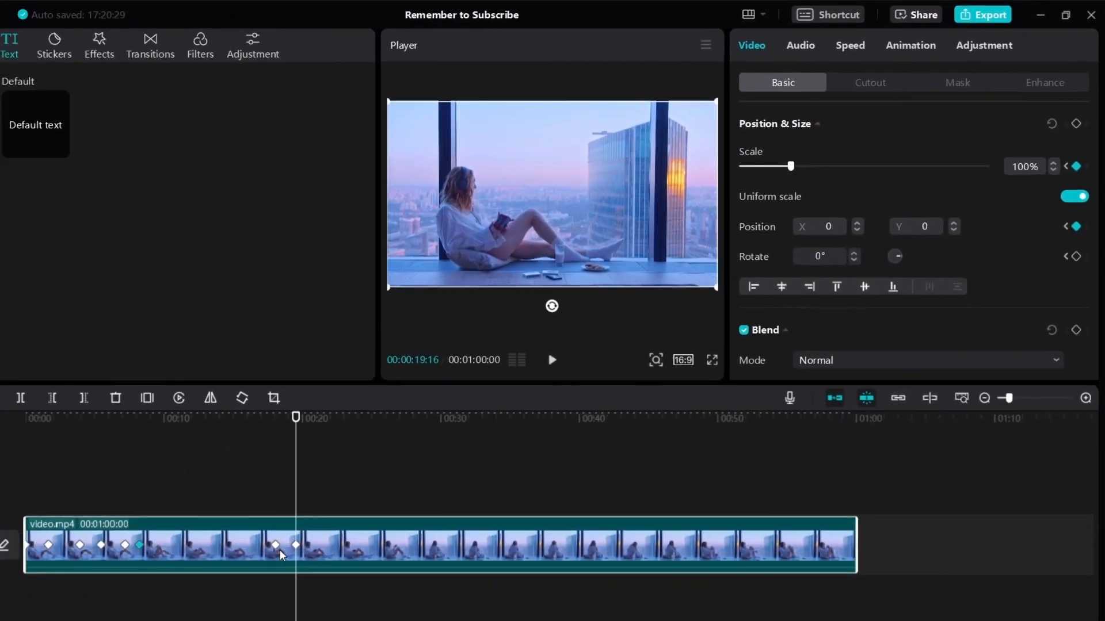
Compare the zoom-out's start and end keyframes and play back the zoom-out
{"action": "left_click", "coordinate": [275, 545]}
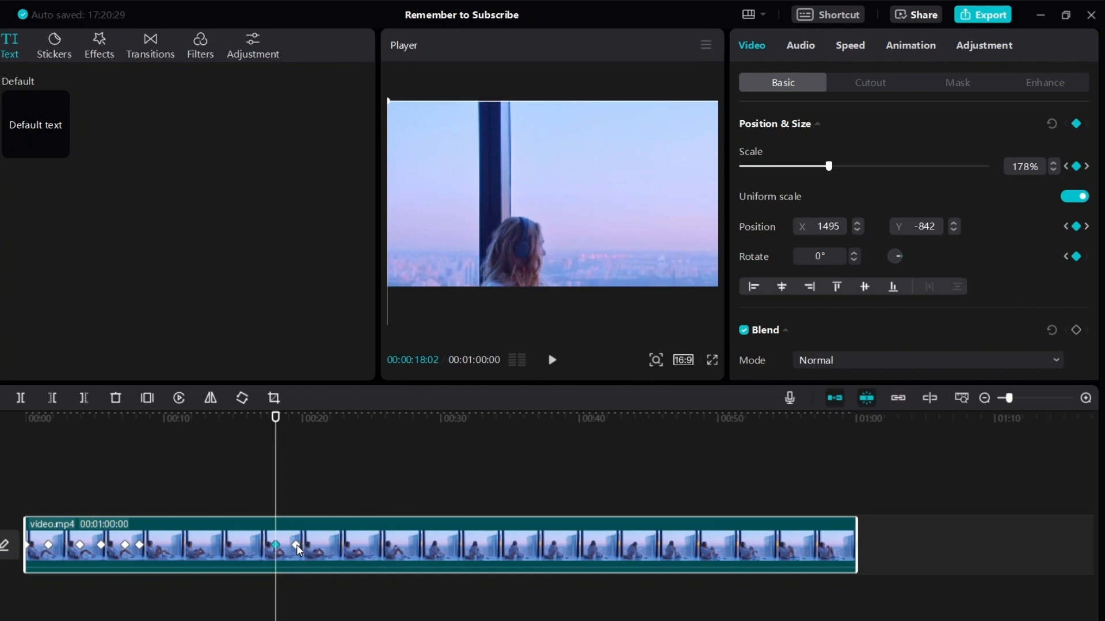
{"action": "left_click", "coordinate": [296, 545]}
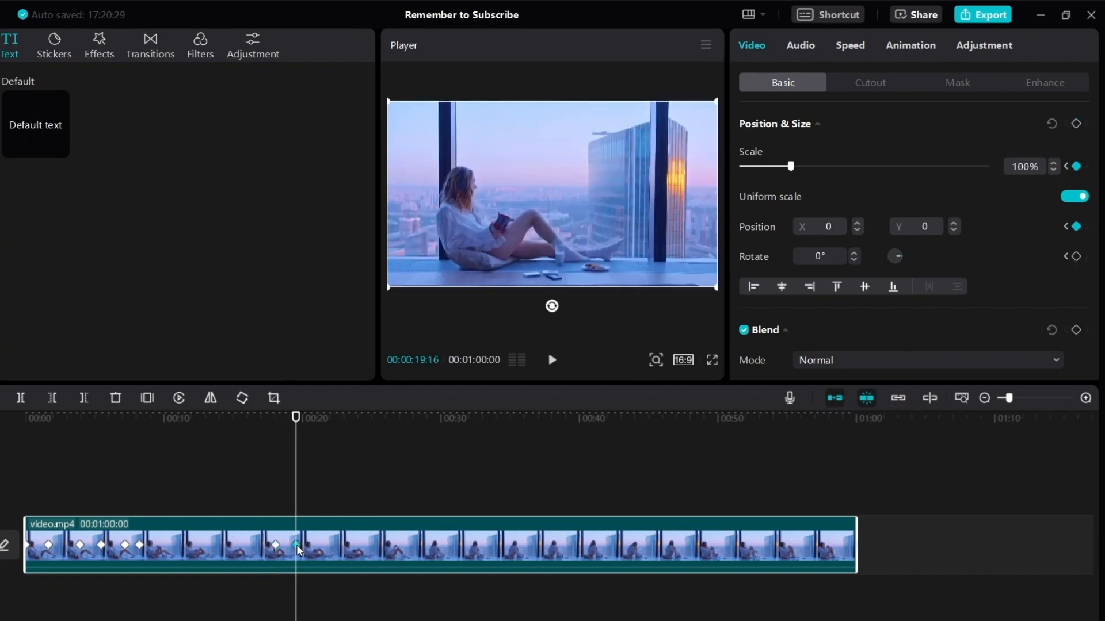
{"action": "left_click", "coordinate": [264, 515]}
{"action": "left_click", "coordinate": [349, 548]}
{"action": "key", "text": "space"}
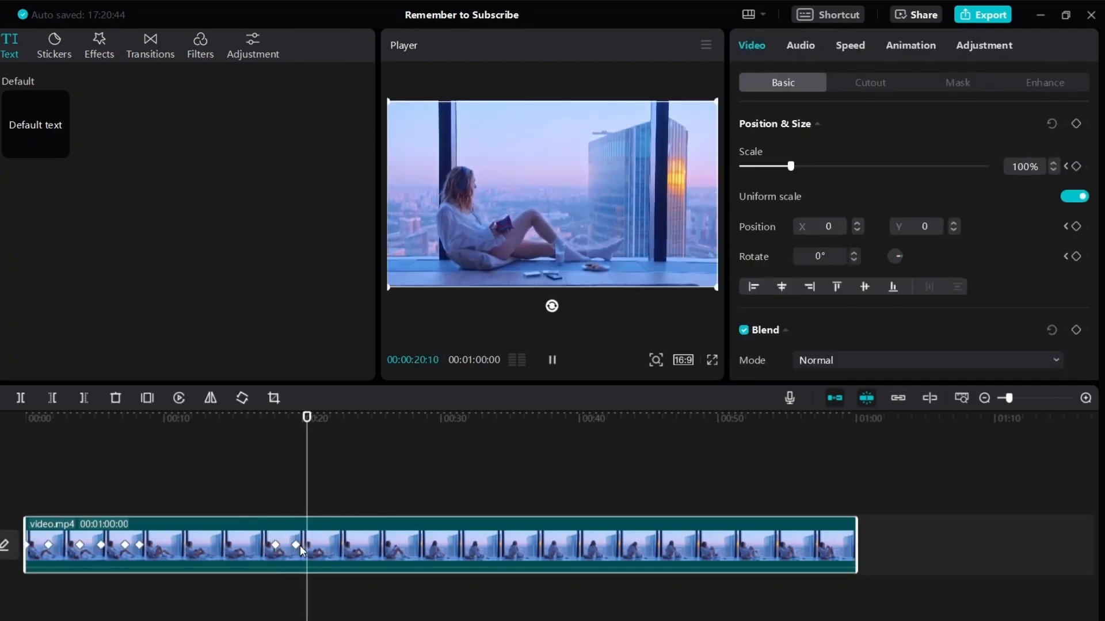
{"action": "key", "text": "space"}
Try the zoom-out's end keyframe at about 00:00:28 and play back the slower zoom-out
{"action": "left_click_drag", "start_coordinate": [300, 548], "coordinate": [415, 543]}
{"action": "left_click", "coordinate": [259, 498]}
{"action": "left_click", "coordinate": [340, 543]}
{"action": "key", "text": "space"}
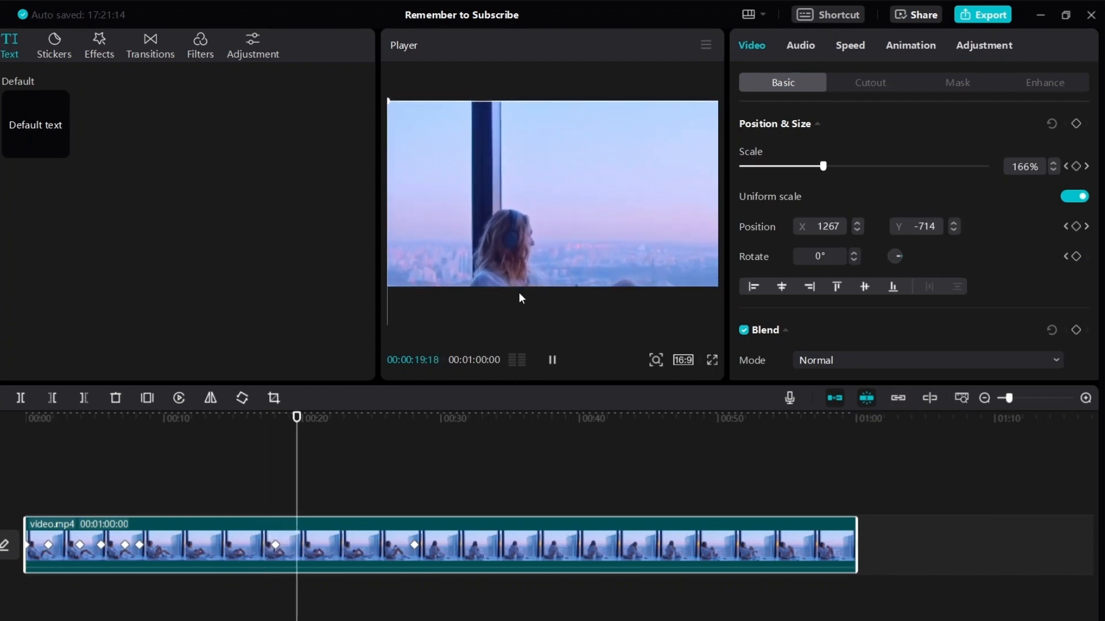
{"action": "key", "text": "space"}
Move the zoom-out's end keyframe back to about 00:00:19 and play back the quicker zoom-out
{"action": "left_click_drag", "start_coordinate": [416, 544], "coordinate": [290, 551]}
{"action": "left_click", "coordinate": [261, 501]}
{"action": "key", "text": "space"}
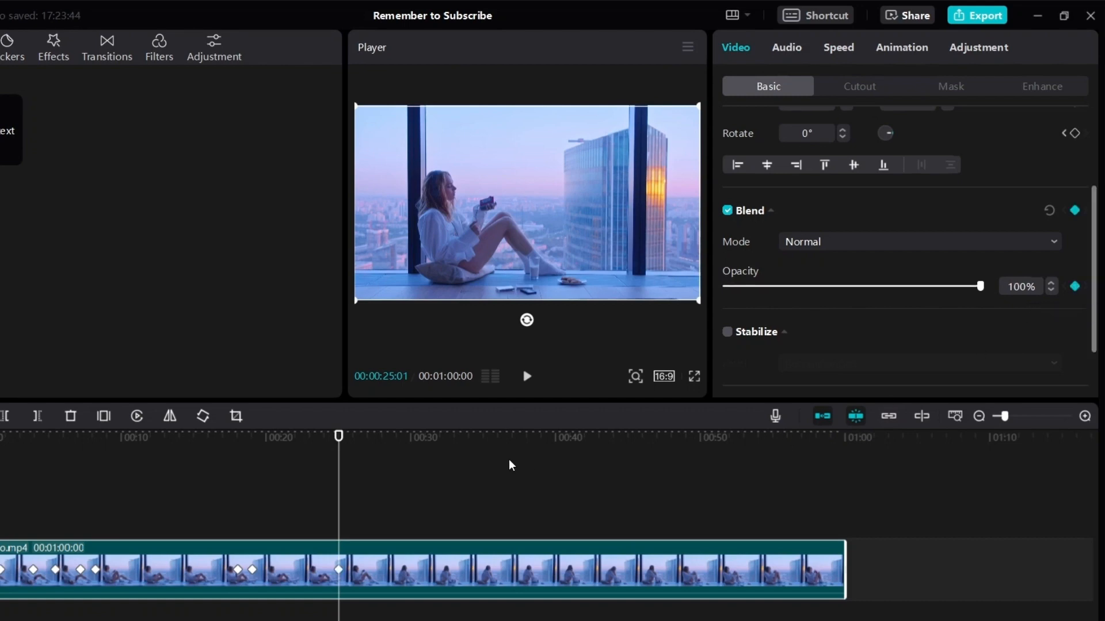
Set the video's opacity to 0% at 00:00:27:09 to fade out from the 00:00:25:01 keyframe
{"action": "left_click_drag", "start_coordinate": [339, 436], "coordinate": [371, 437]}
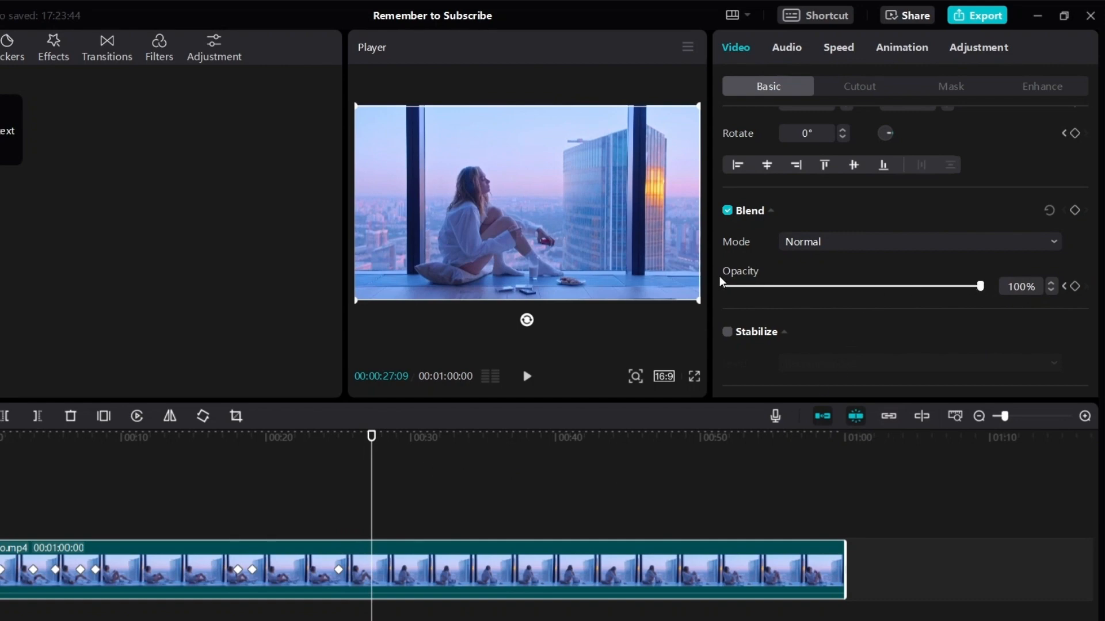
{"action": "left_click_drag", "start_coordinate": [983, 289], "coordinate": [720, 299]}
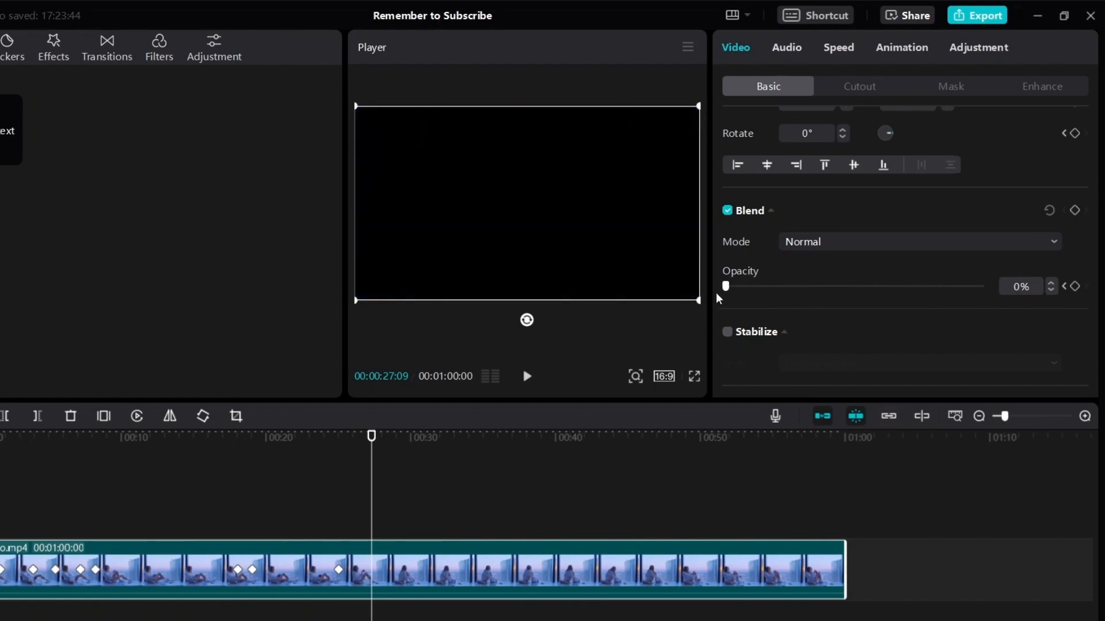
Compare the opacity at the 00:00:25:01 and 00:00:27:09 keyframes
{"action": "left_click", "coordinate": [328, 530]}
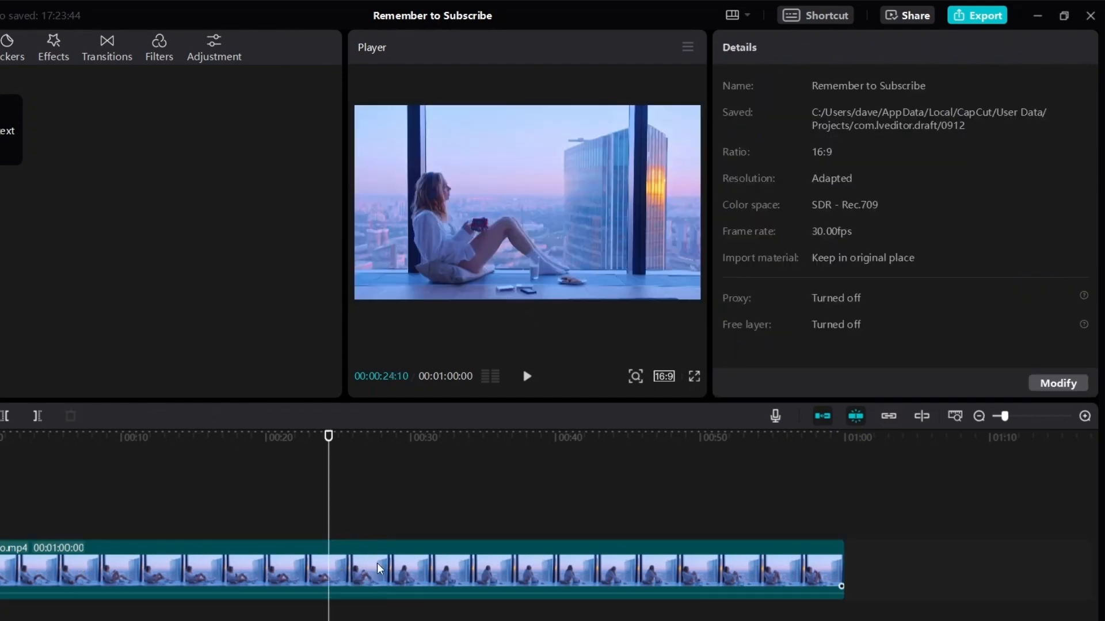
{"action": "left_click", "coordinate": [351, 577]}
{"action": "left_click", "coordinate": [340, 571]}
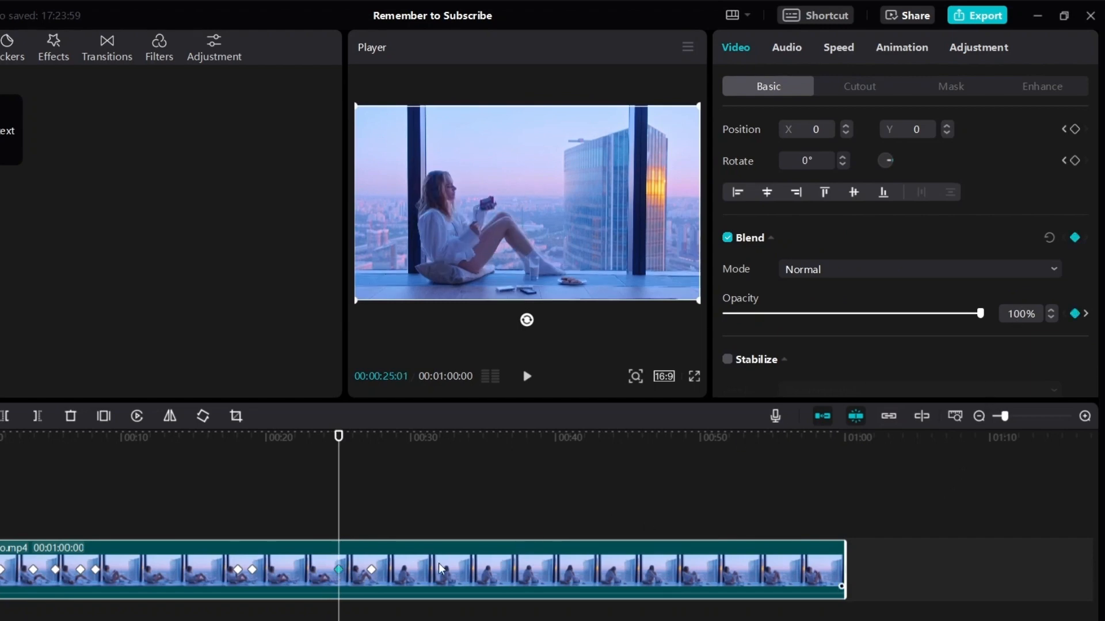
{"action": "left_click", "coordinate": [371, 570]}
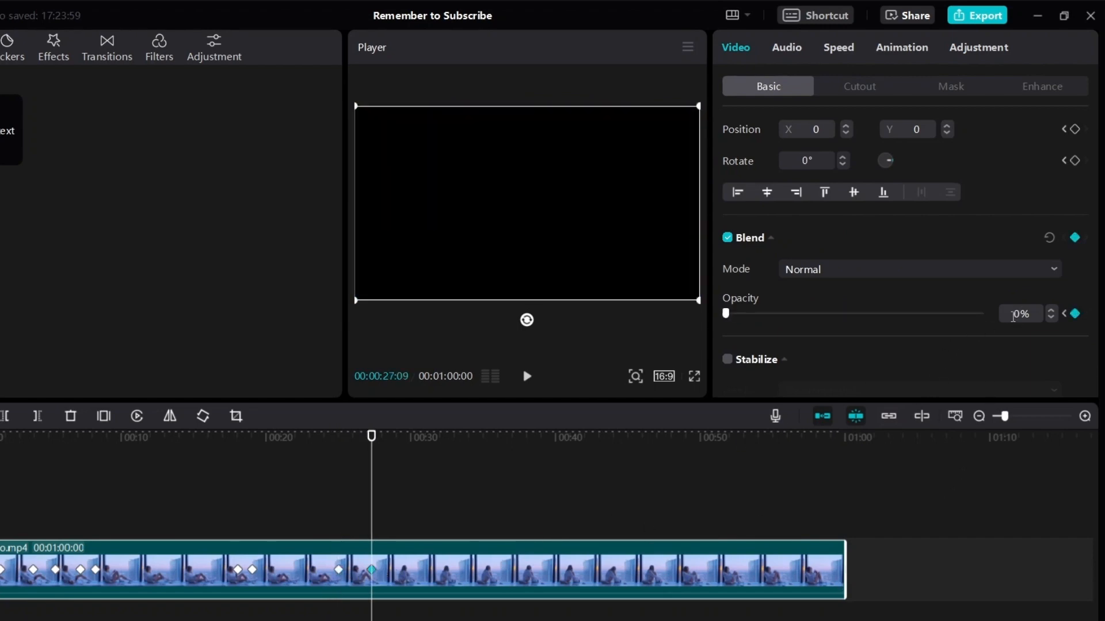
{"action": "left_click", "coordinate": [339, 570]}
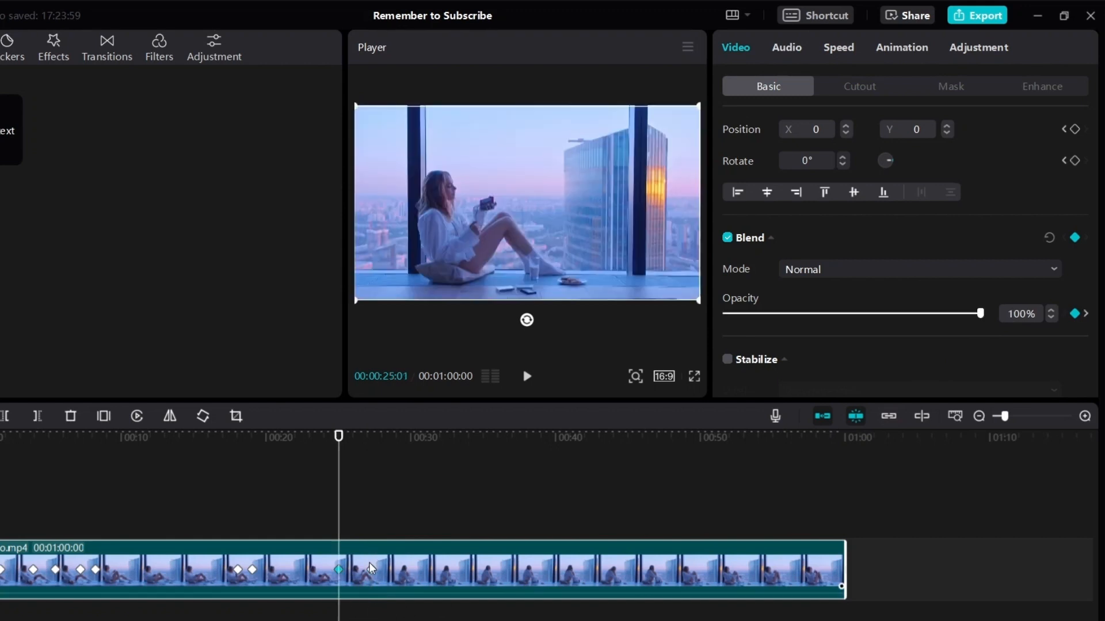
Step and scrub through the fade-out from 00:00:25:01 to its end keyframe to examine the opacity
{"action": "key", "text": "Right"}
{"action": "key", "text": "Right"}
{"action": "key", "text": "Right"}
{"action": "key", "text": "Right"}
{"action": "key", "text": "Right"}
{"action": "key", "text": "Right"}
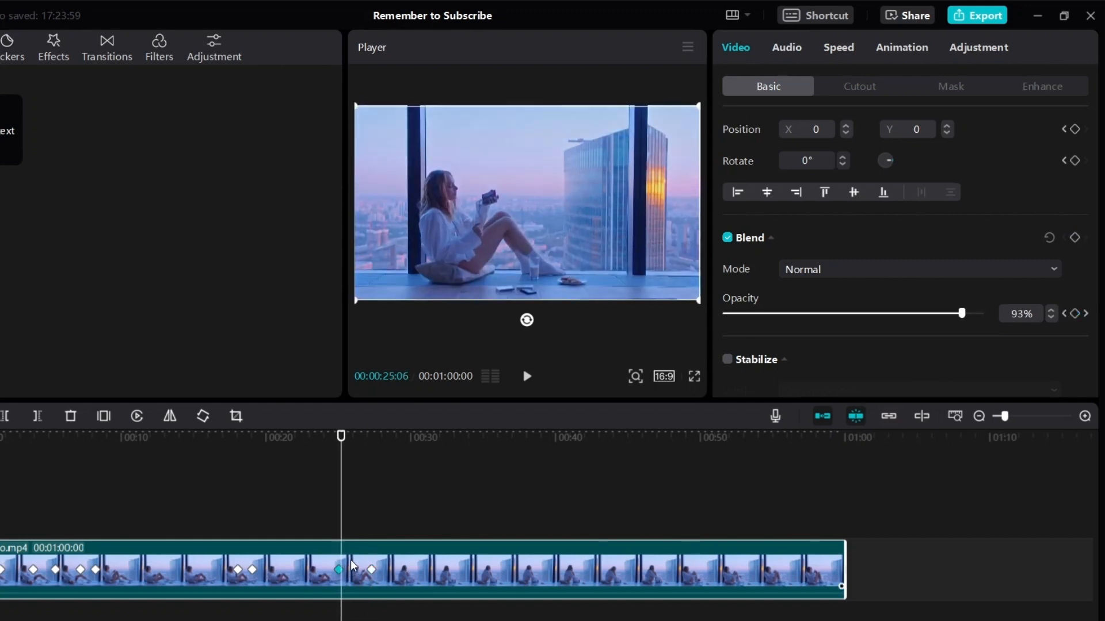
{"action": "left_click_drag", "start_coordinate": [342, 448], "coordinate": [371, 447]}
Play back the fade-out from before its first opacity keyframe until 00:00:29:06
{"action": "left_click", "coordinate": [308, 517]}
{"action": "left_click", "coordinate": [320, 550]}
{"action": "key", "text": "space"}
{"action": "left_click", "coordinate": [327, 532]}
{"action": "left_click", "coordinate": [398, 561]}
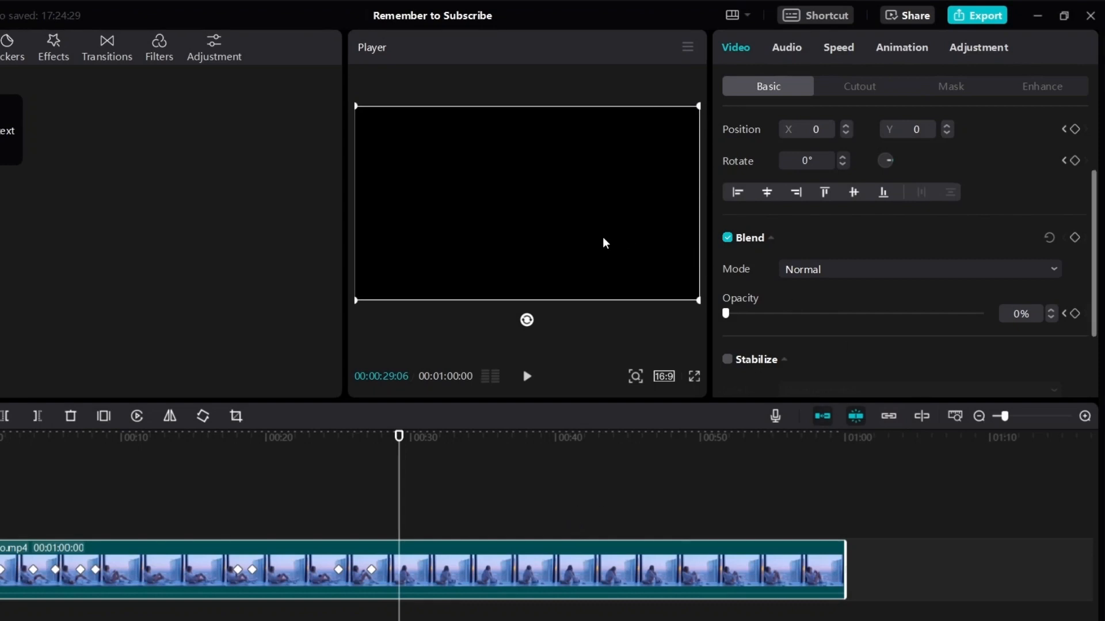
Add an opacity keyframe at 00:00:29:06 and raise the video's opacity to 100% at 00:00:30:18
{"action": "left_click", "coordinate": [1075, 313]}
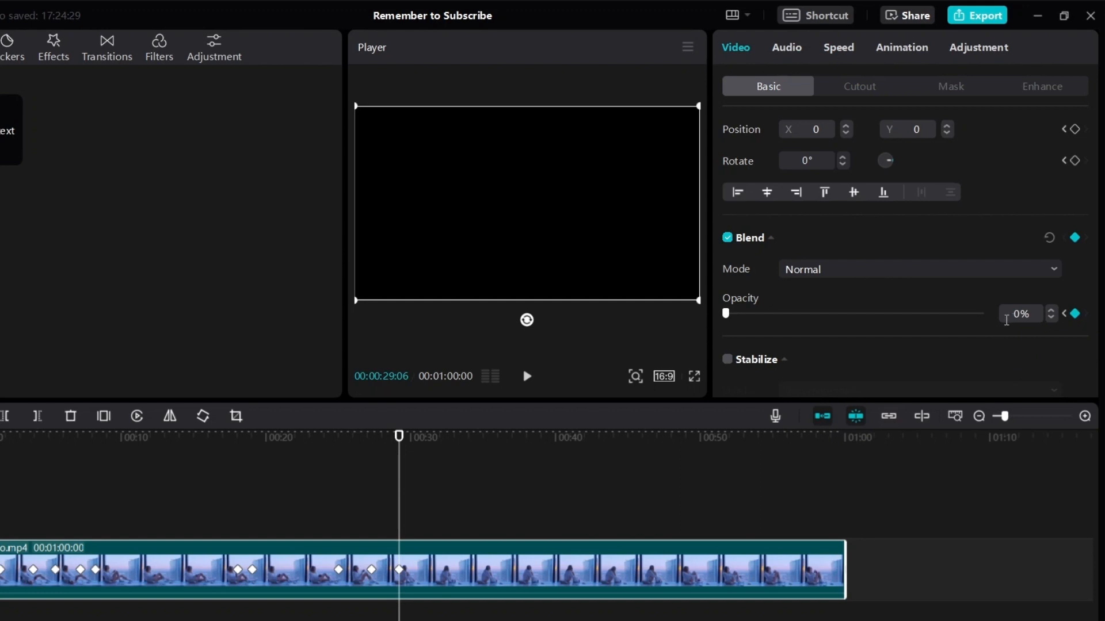
{"action": "left_click_drag", "start_coordinate": [398, 437], "coordinate": [418, 439]}
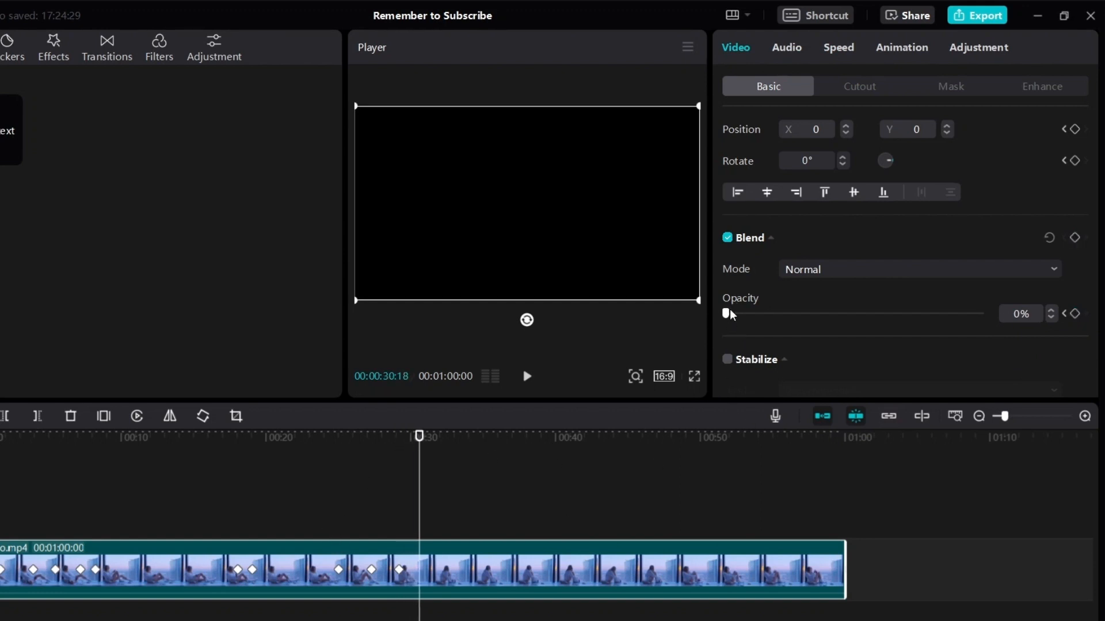
{"action": "left_click_drag", "start_coordinate": [730, 316], "coordinate": [1003, 320]}
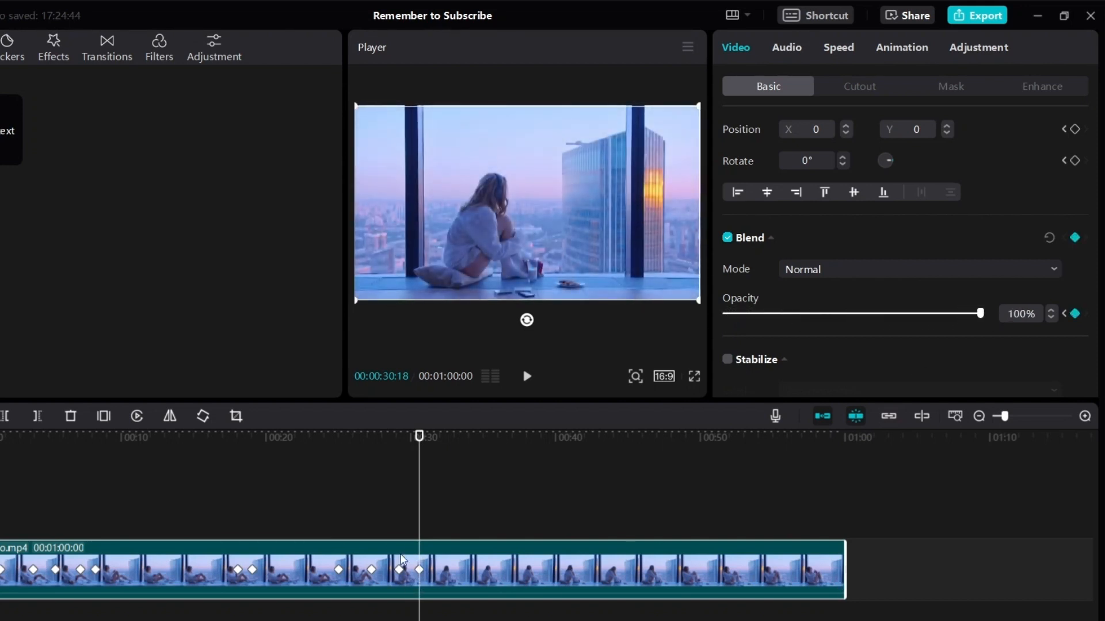
Play back the fade-in from just before the 00:00:29:06 opacity keyframe
{"action": "left_click", "coordinate": [388, 529]}
{"action": "left_click", "coordinate": [479, 569]}
{"action": "key", "text": "space"}
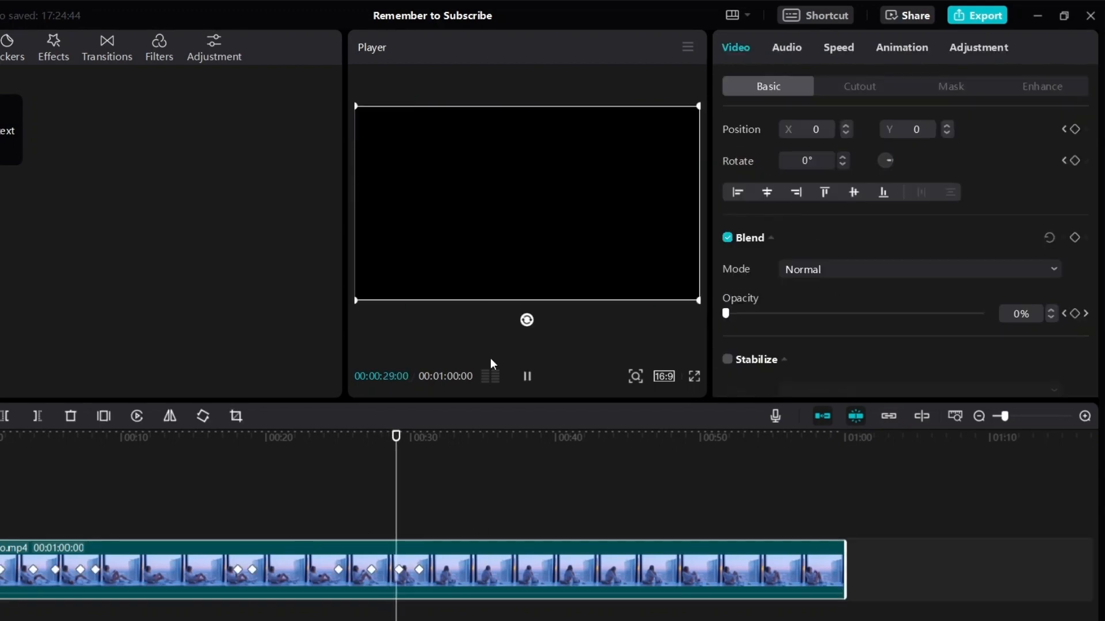
Stop playback at 00:00:30:28 and review the video's Position & Size and Blend keyframe settings
{"action": "key", "text": "space"}
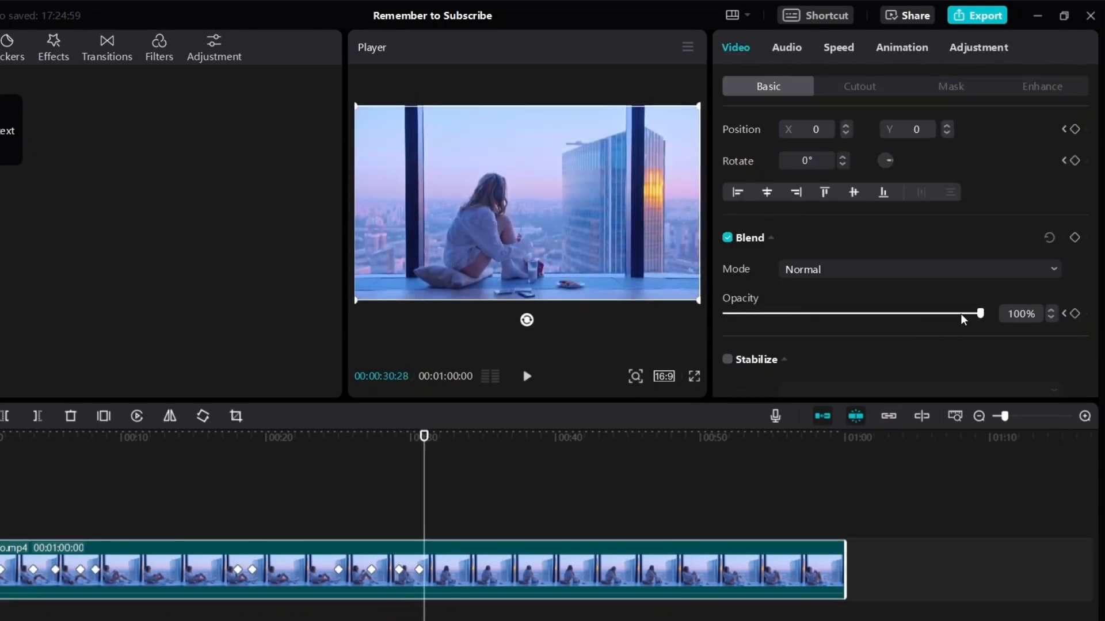
{"action": "scroll", "coordinate": [1076, 272], "scroll_direction": "up", "scroll_amount": 3}
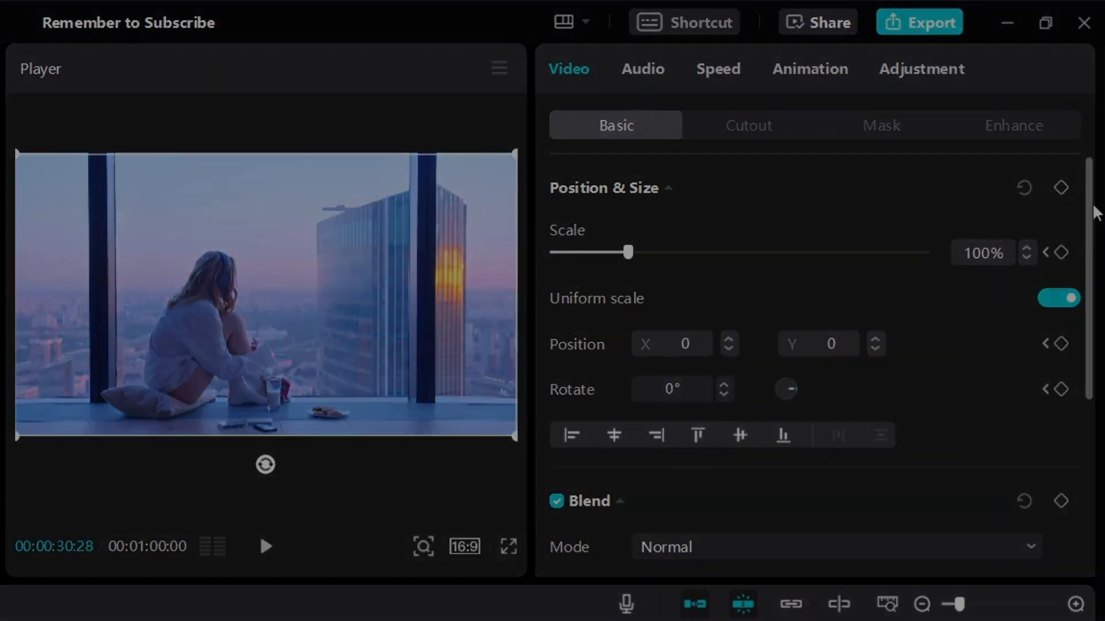
{"action": "scroll", "coordinate": [1070, 288], "scroll_direction": "down", "scroll_amount": 5}
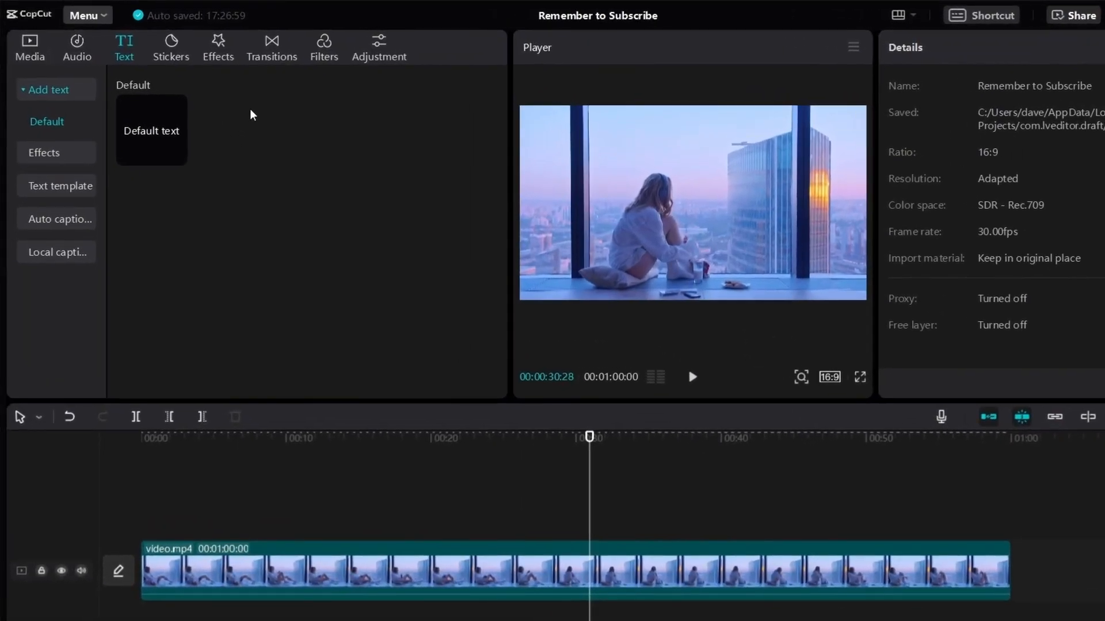
Place the Blur effect from the Lens video effects above the video, starting near 00:00:41
{"action": "left_click", "coordinate": [219, 57]}
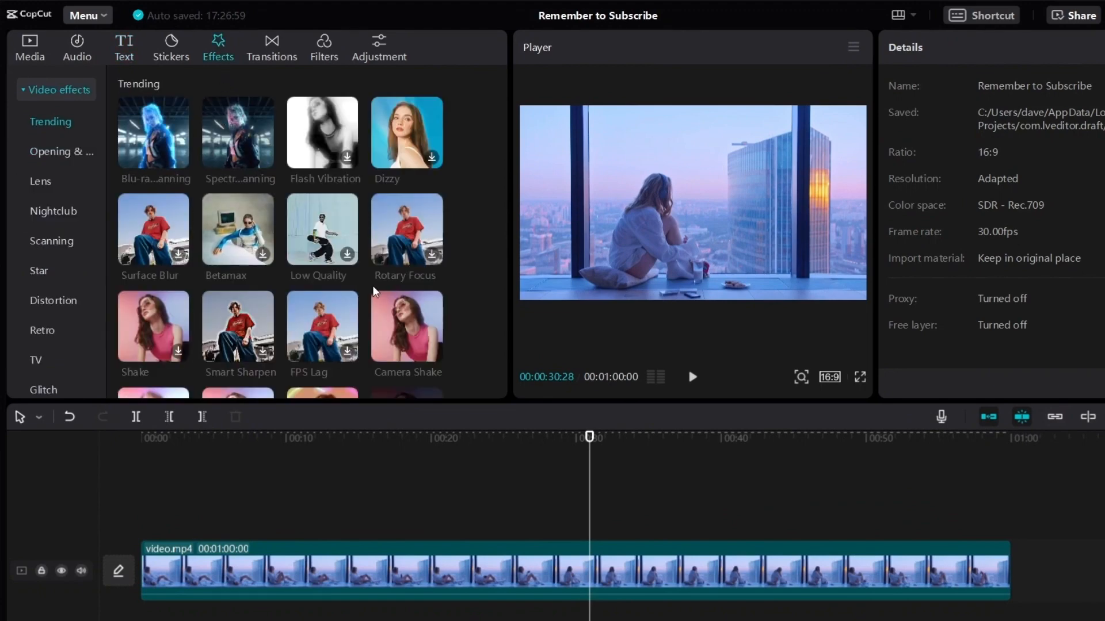
{"action": "left_click", "coordinate": [43, 183]}
{"action": "scroll", "coordinate": [426, 242], "scroll_direction": "down", "scroll_amount": 4}
{"action": "left_click_drag", "start_coordinate": [325, 209], "coordinate": [740, 534]}
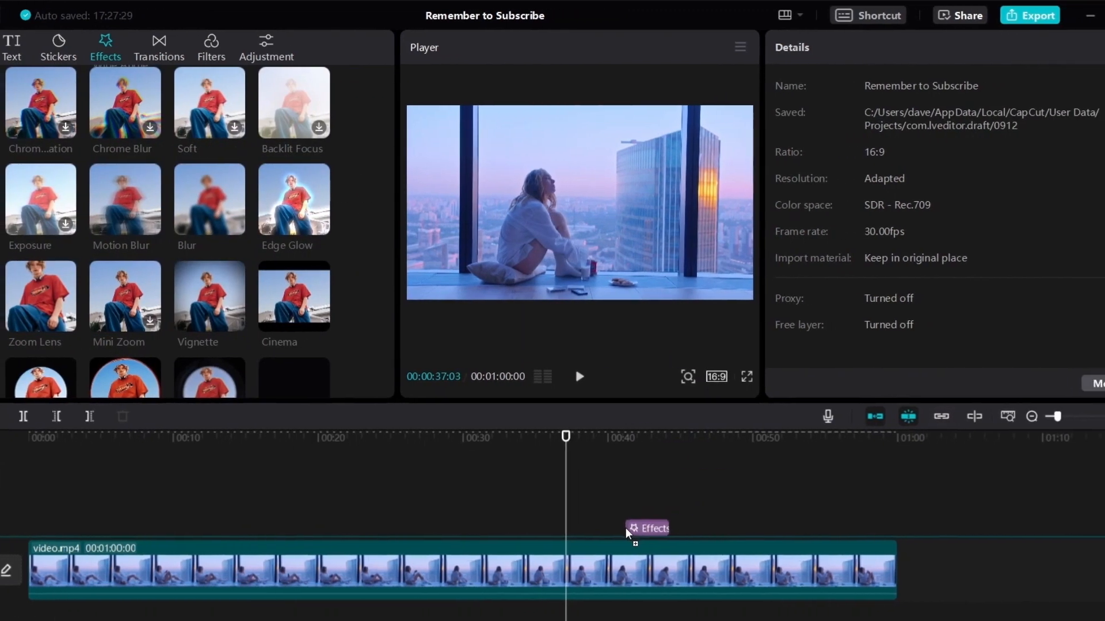
{"action": "left_click_drag", "start_coordinate": [627, 532], "coordinate": [628, 532]}
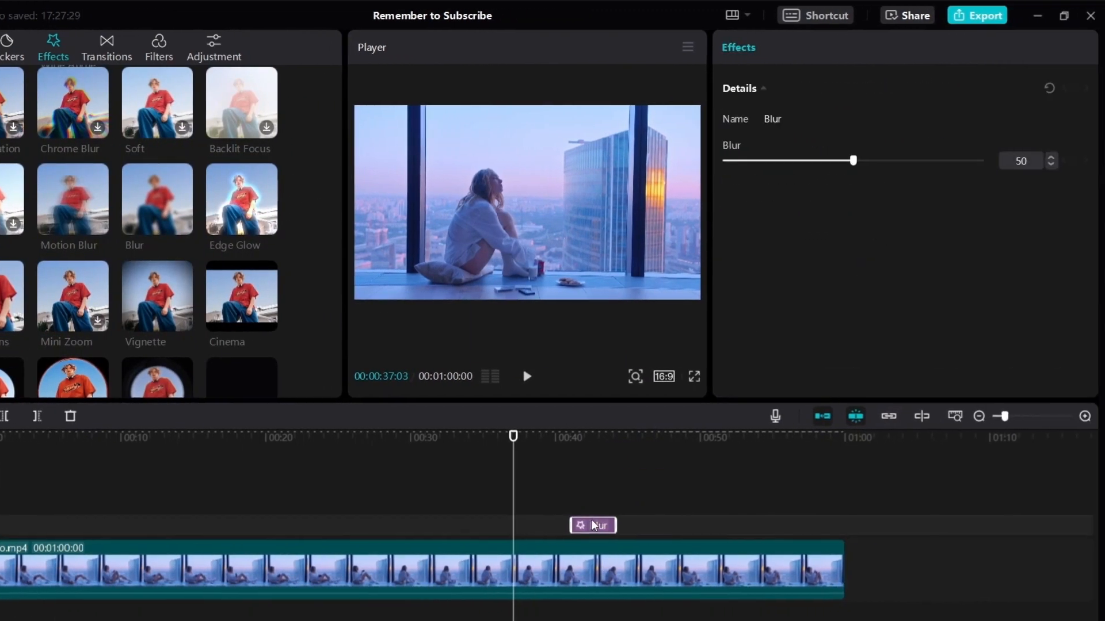
Extend the end of the Blur effect to about 00:00:49 on the timeline
{"action": "left_click", "coordinate": [612, 443]}
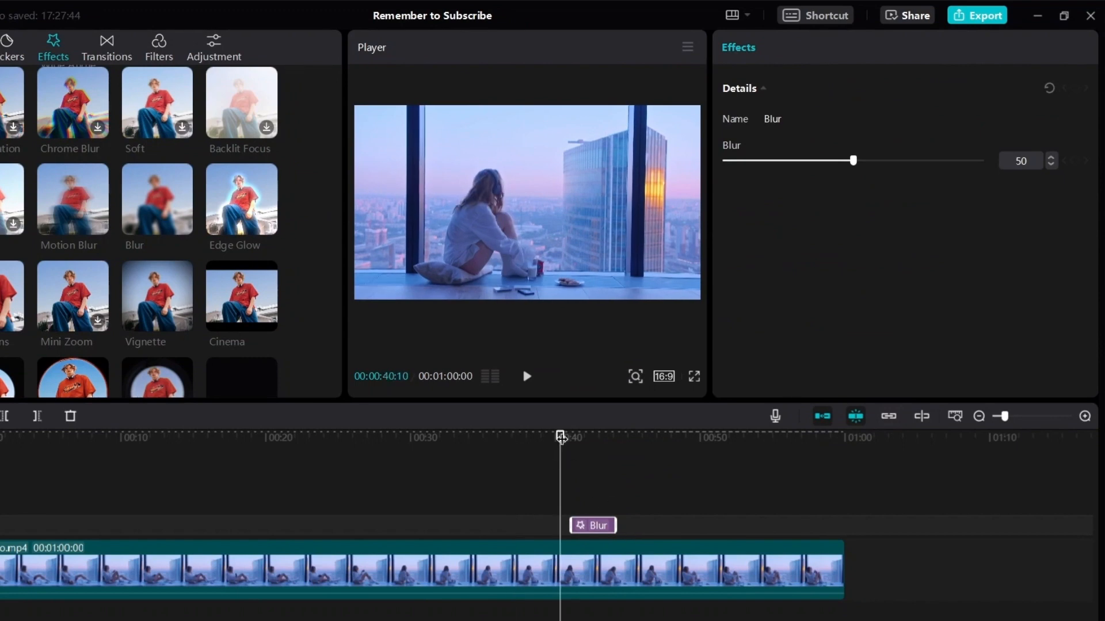
{"action": "left_click_drag", "start_coordinate": [558, 437], "coordinate": [581, 437]}
{"action": "left_click_drag", "start_coordinate": [609, 524], "coordinate": [686, 525]}
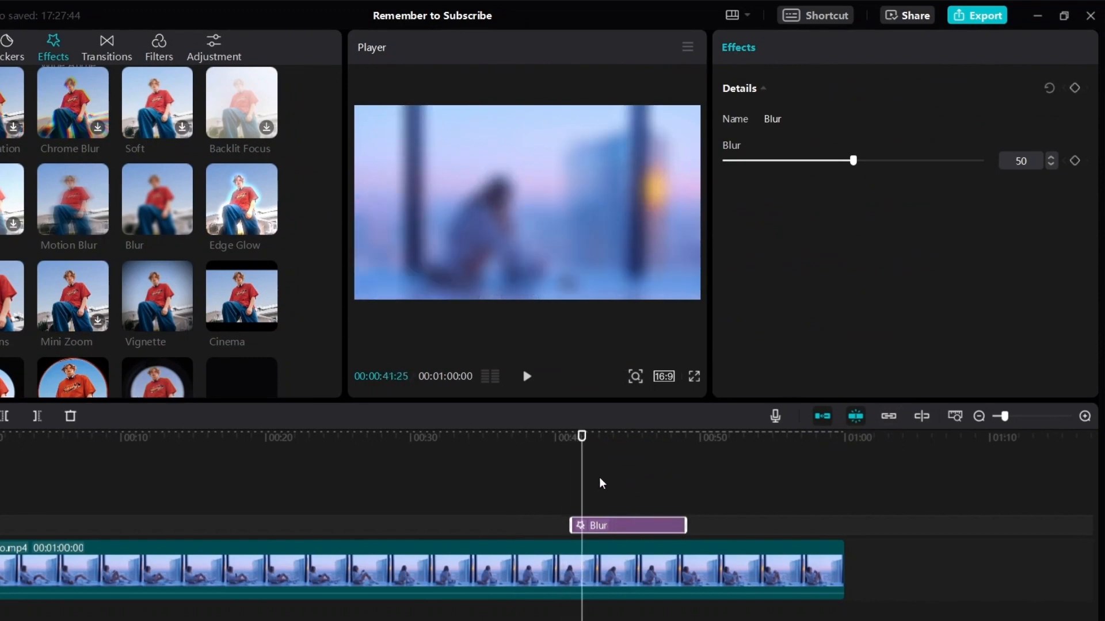
Play back the start of the Blur effect several times from just before 00:00:41 to examine how it appears
{"action": "left_click", "coordinate": [558, 442]}
{"action": "left_click", "coordinate": [522, 378]}
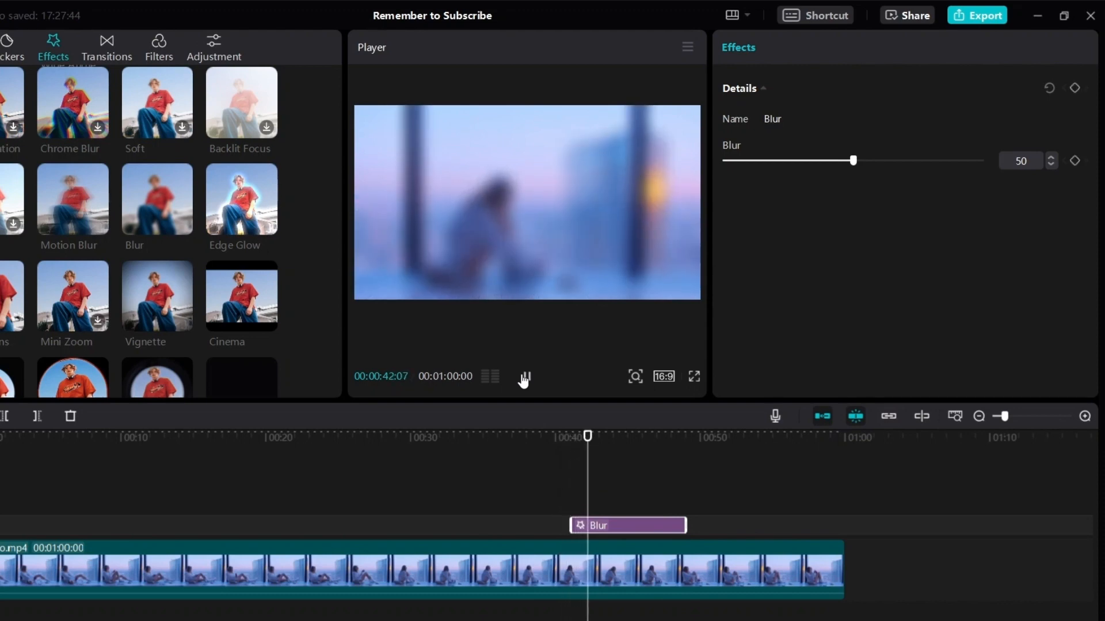
{"action": "left_click", "coordinate": [523, 378]}
{"action": "key", "text": "space"}
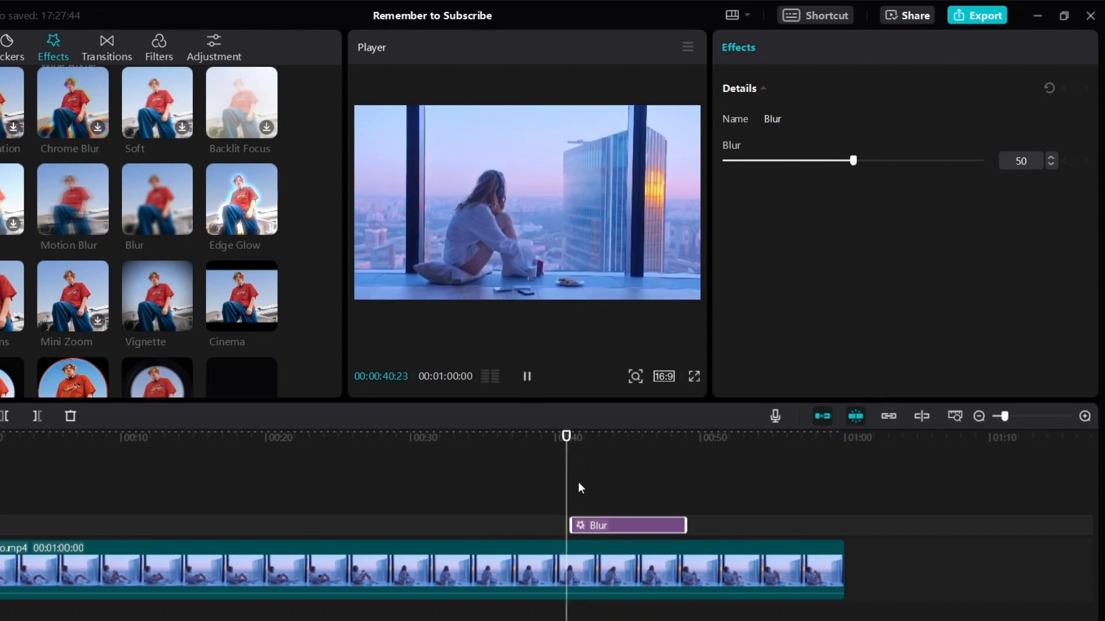
{"action": "key", "text": "space"}
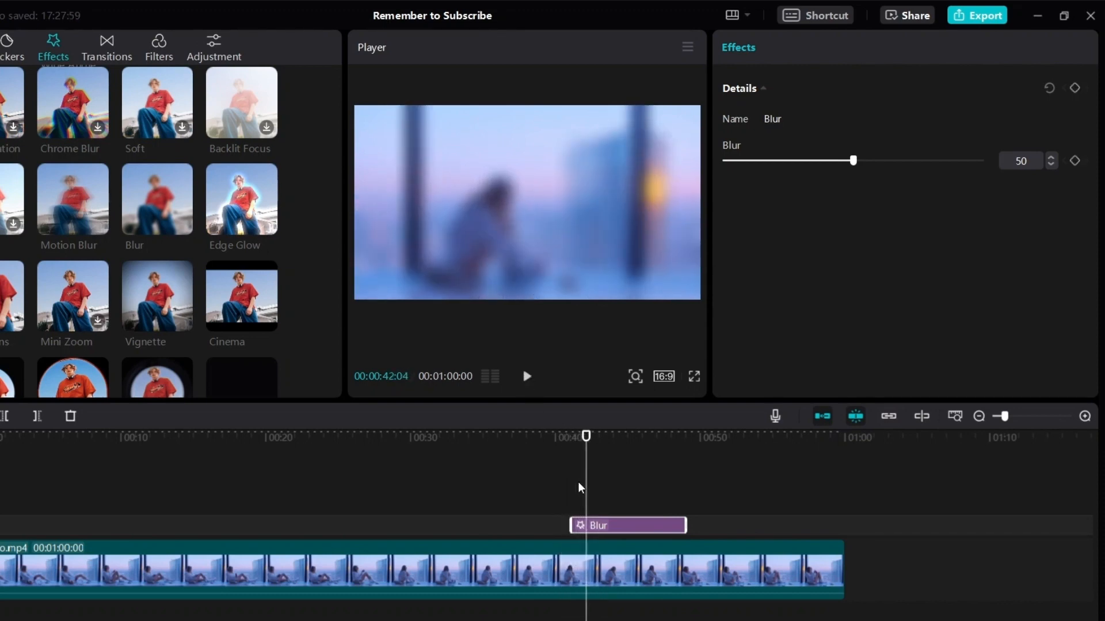
{"action": "left_click", "coordinate": [563, 439]}
{"action": "key", "text": "space"}
{"action": "key", "text": "space"}
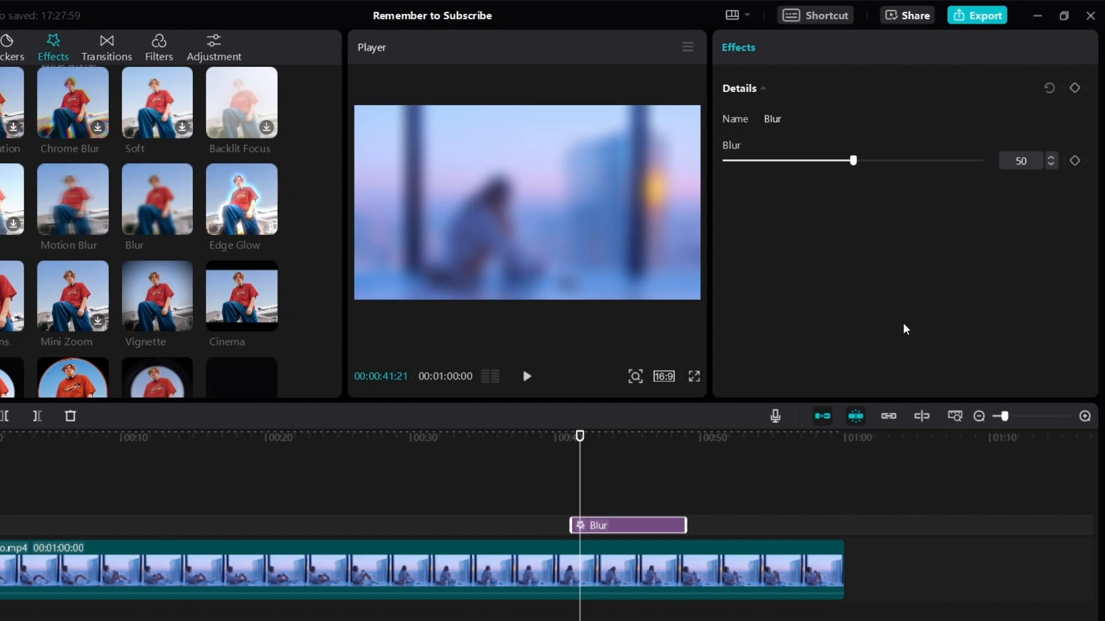
Add a Blur keyframe with value 0 at the effect's start and raise Blur to 30 at 00:00:42:25
{"action": "mouse_move", "coordinate": [580, 437]}
{"action": "left_mouse_down"}
{"action": "mouse_move", "coordinate": [566, 438]}
{"action": "mouse_move", "coordinate": [598, 447]}
{"action": "mouse_move", "coordinate": [571, 439]}
{"action": "left_mouse_up"}
{"action": "left_click", "coordinate": [1074, 162]}
{"action": "left_click_drag", "start_coordinate": [854, 161], "coordinate": [709, 168]}
{"action": "left_click_drag", "start_coordinate": [571, 437], "coordinate": [596, 440]}
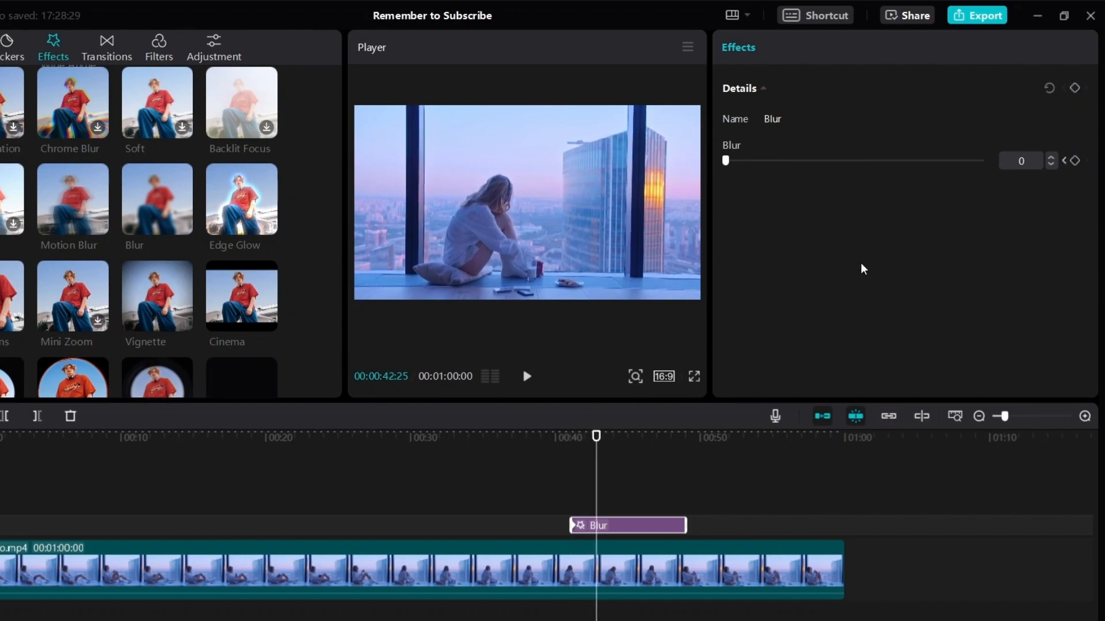
{"action": "left_click_drag", "start_coordinate": [727, 161], "coordinate": [804, 192]}
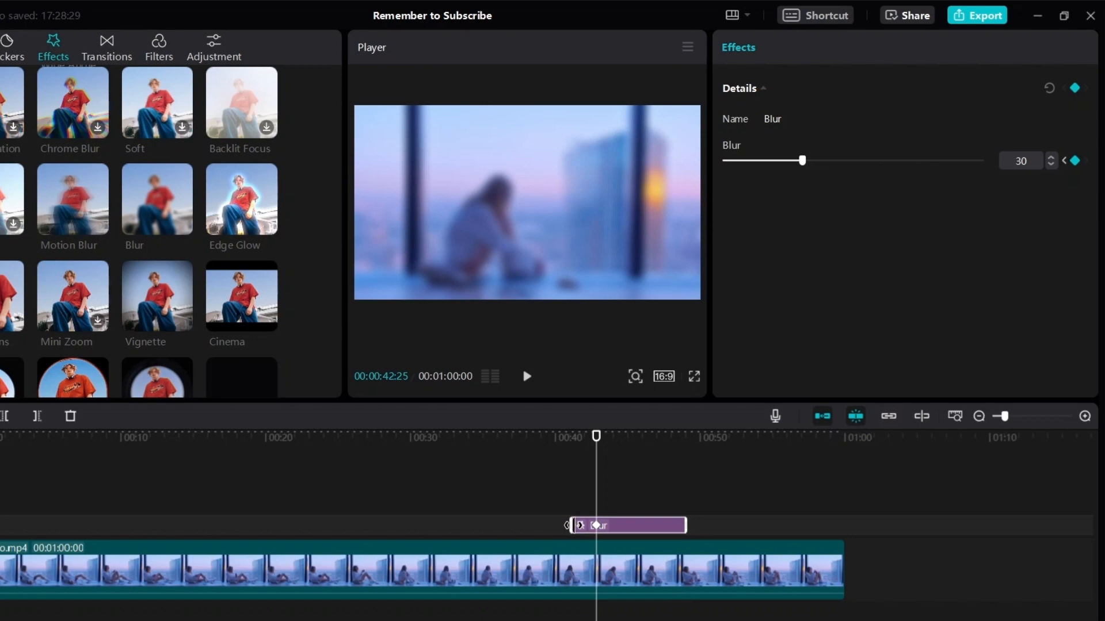
Step and scrub from the first Blur keyframe at 00:00:41:04 to the one at 00:00:42:25 to examine the Blur value
{"action": "left_click", "coordinate": [572, 524]}
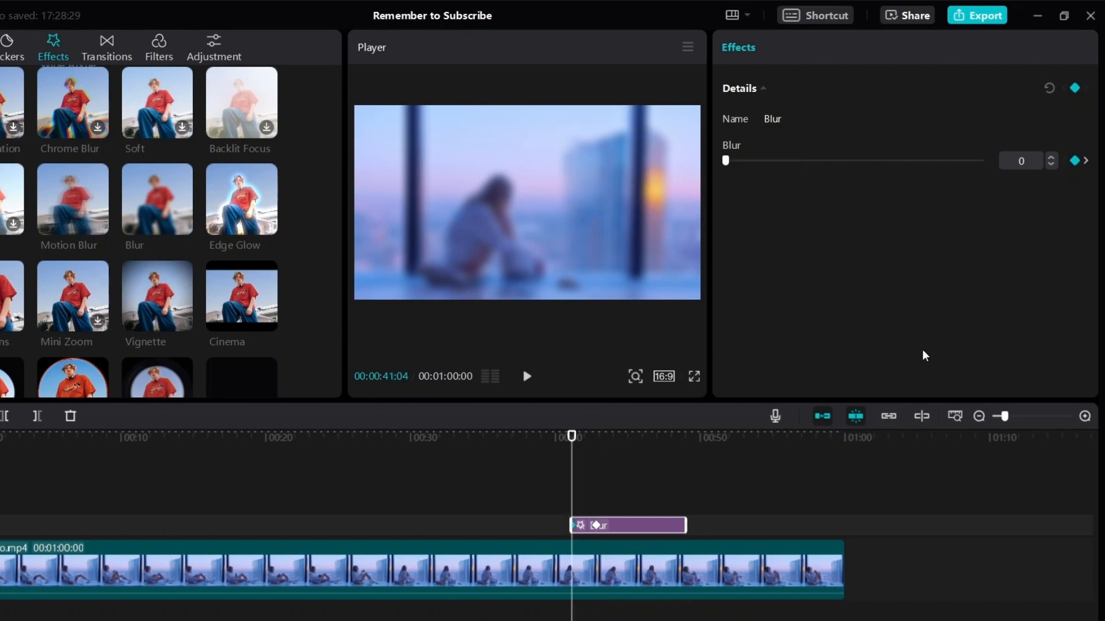
{"action": "left_click", "coordinate": [572, 445]}
{"action": "key", "text": "Right"}
{"action": "key", "text": "Right"}
{"action": "key", "text": "Right"}
{"action": "key", "text": "Right"}
{"action": "key", "text": "Right"}
{"action": "key", "text": "Right"}
{"action": "left_click_drag", "start_coordinate": [574, 437], "coordinate": [585, 438]}
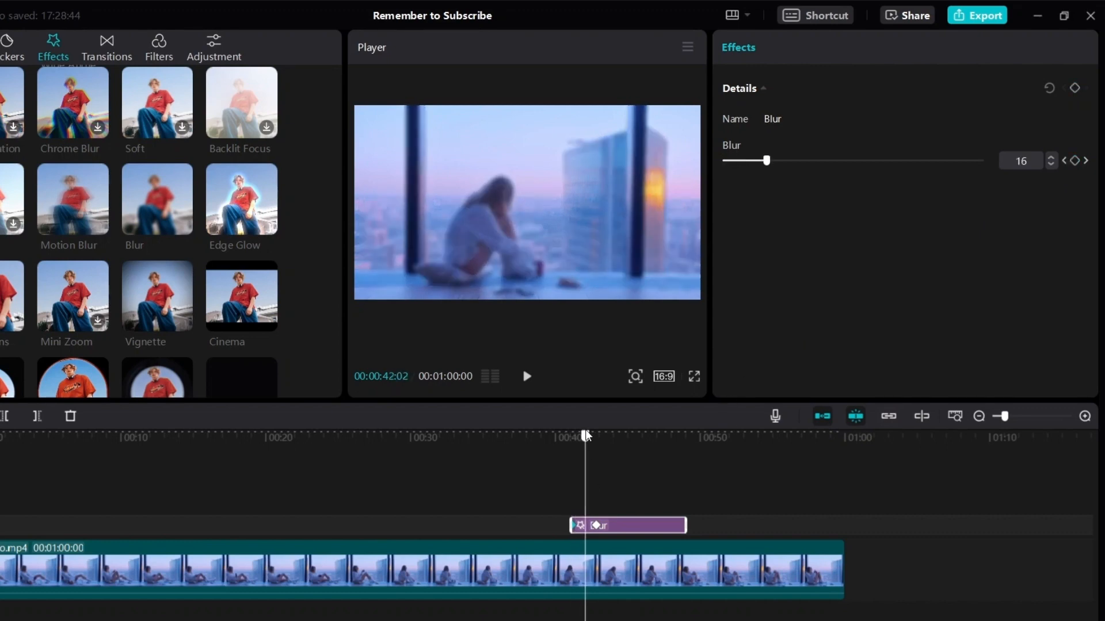
{"action": "left_click", "coordinate": [597, 527]}
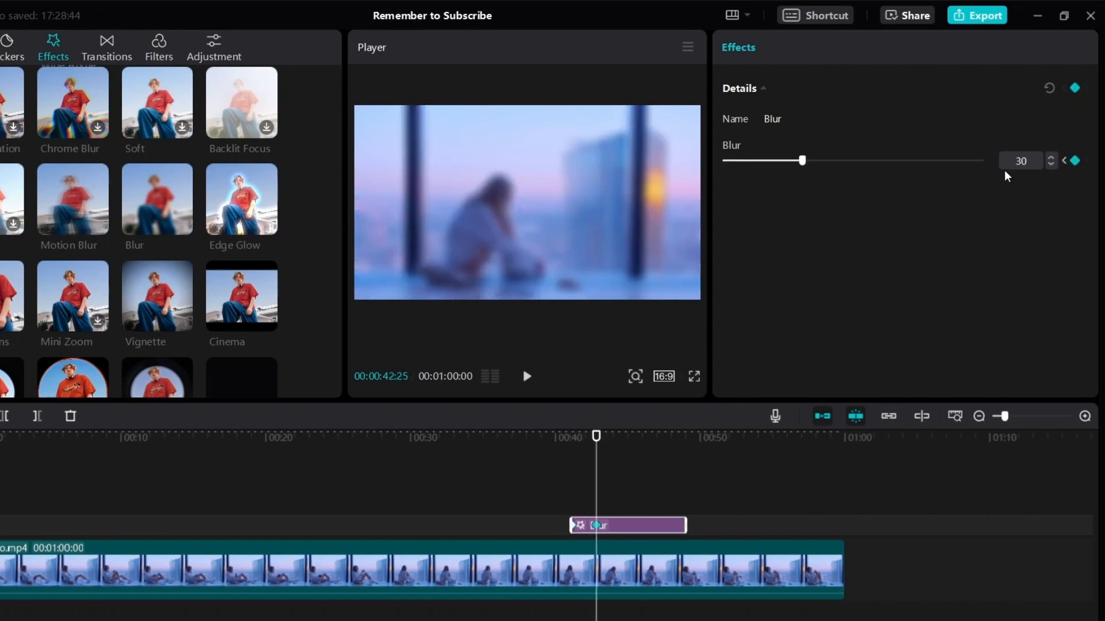
Play back the keyframed blur from just before the effect until 00:00:43:23
{"action": "left_click", "coordinate": [561, 478]}
{"action": "key", "text": "space"}
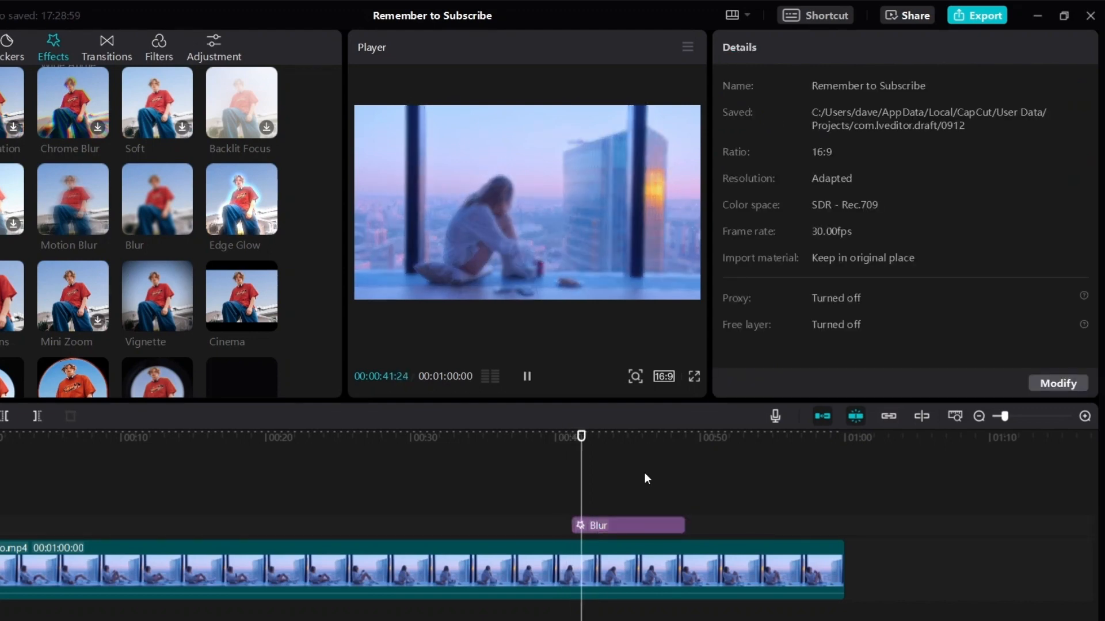
{"action": "key", "text": "space"}
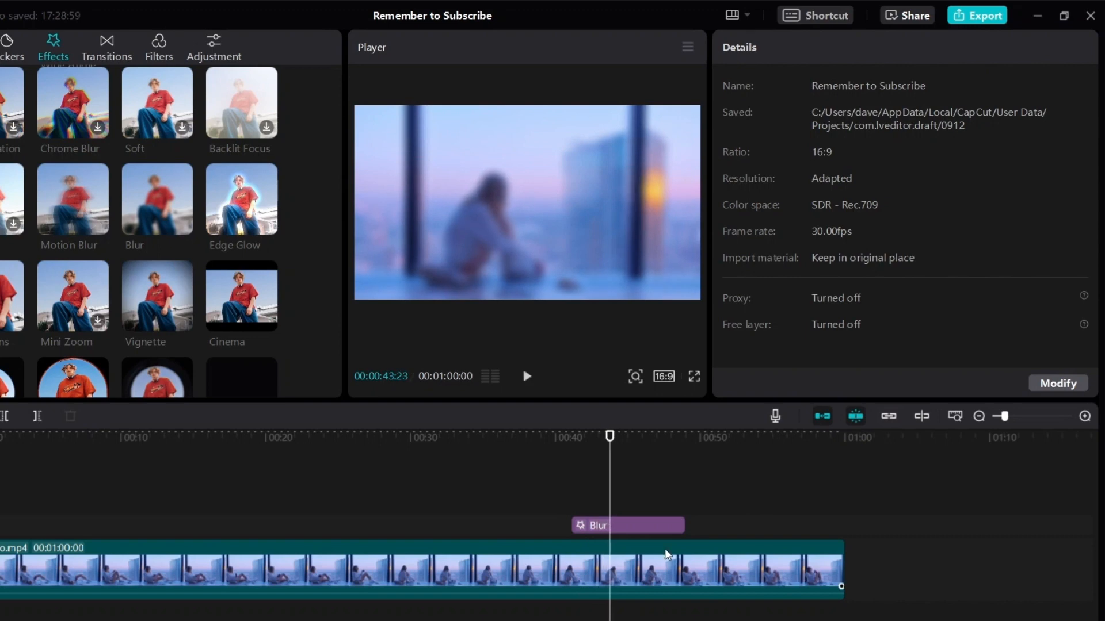
Play back the start of the Blur effect with a constant Blur of 50 and no keyframes
{"action": "left_click", "coordinate": [655, 525]}
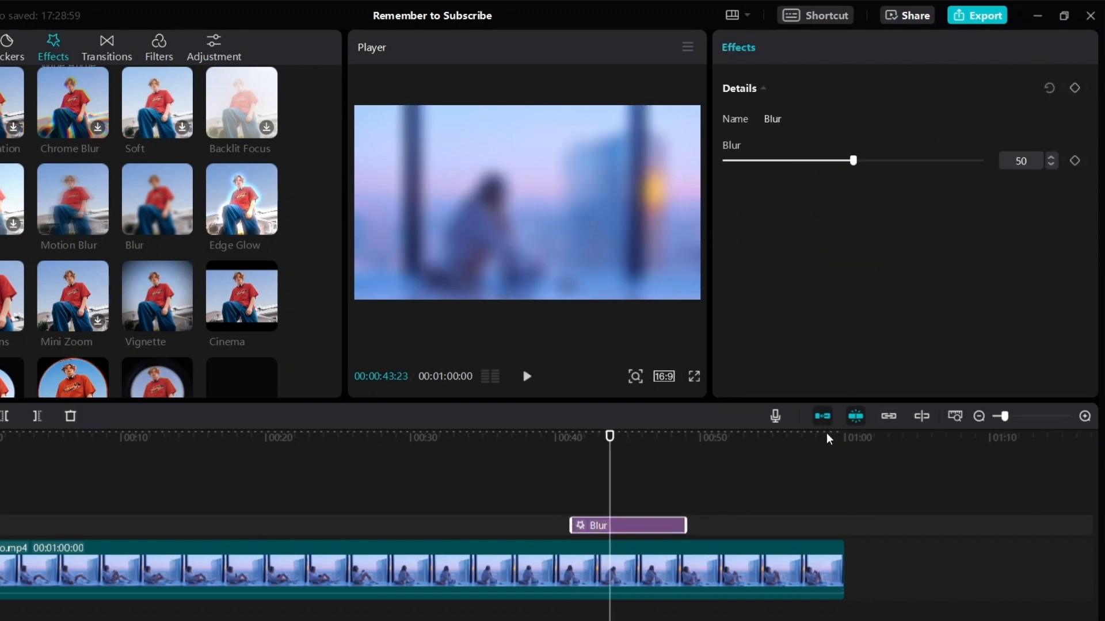
{"action": "left_click", "coordinate": [567, 498]}
{"action": "key", "text": "space"}
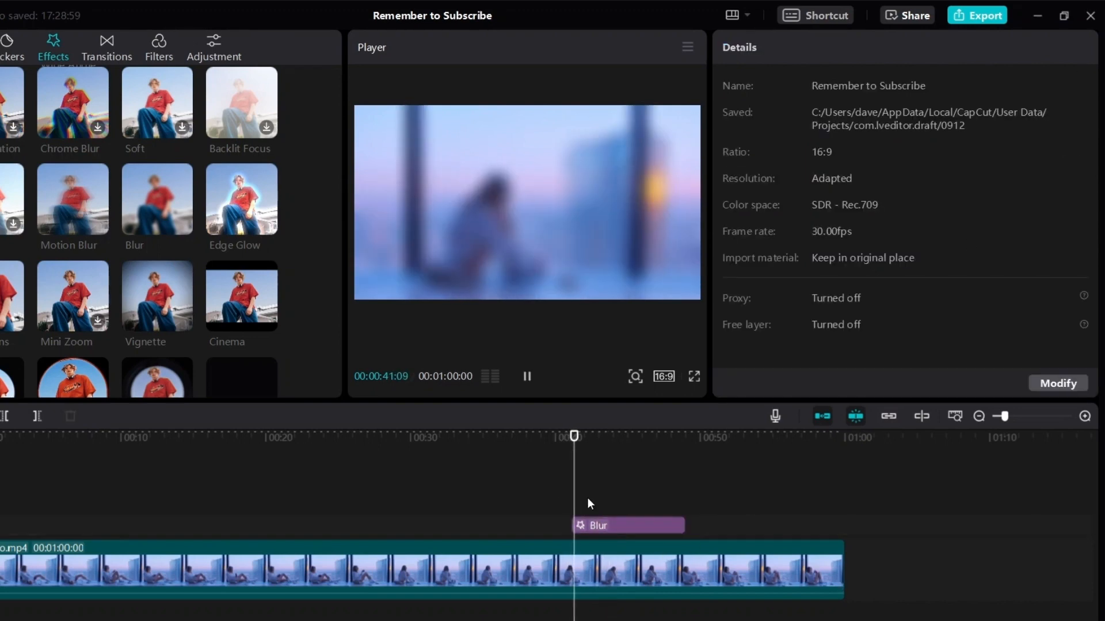
{"action": "key", "text": "space"}
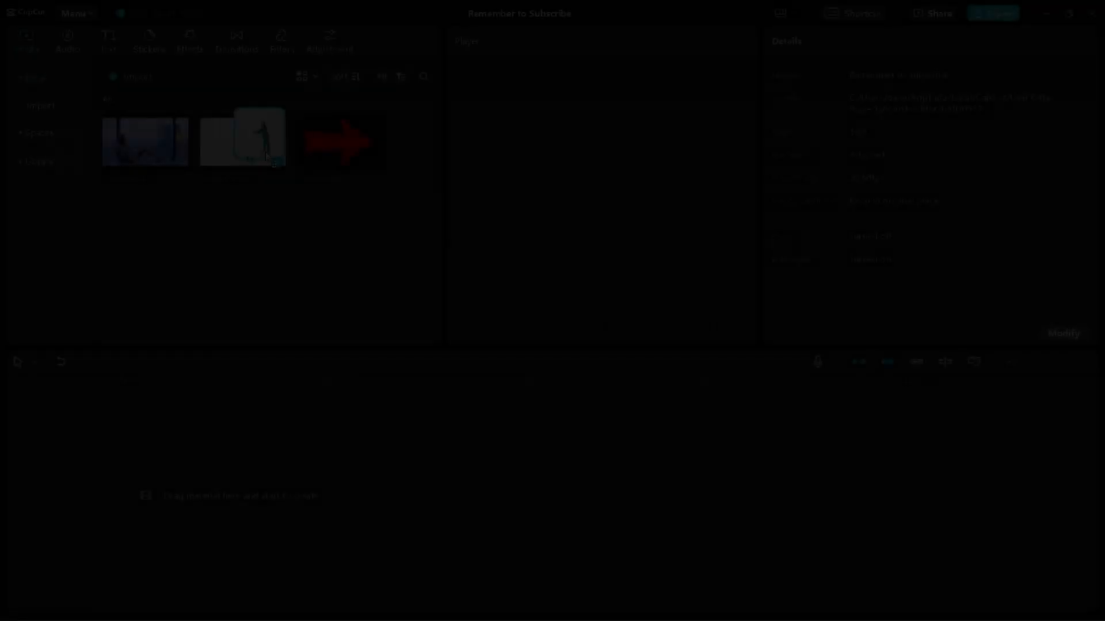
Add video 2.mp4 to the empty timeline and play back its first five seconds
{"action": "left_click_drag", "start_coordinate": [243, 142], "coordinate": [241, 454]}
{"action": "left_click", "coordinate": [602, 327]}
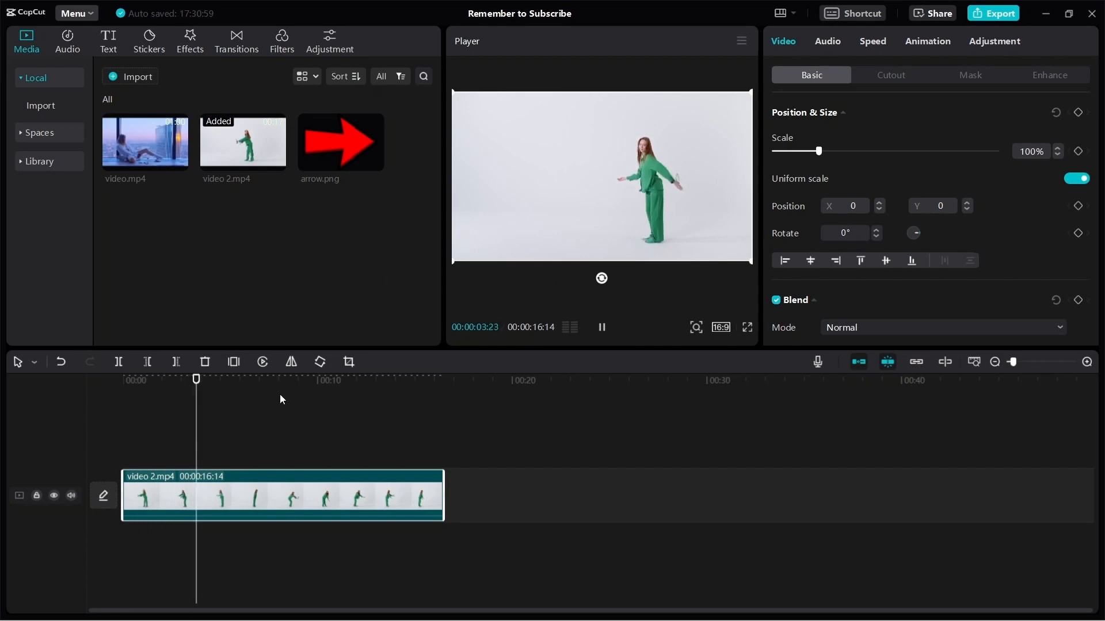
{"action": "key", "text": "space"}
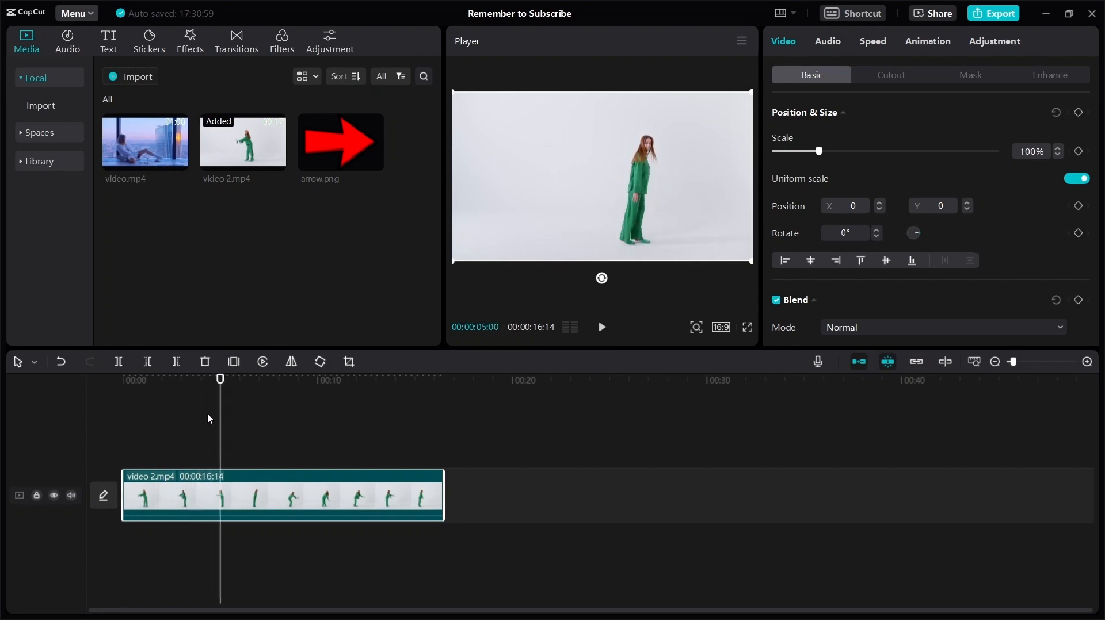
Add a Position & Size keyframe at 00:00:00:00, and at 00:00:00:13 scale the video to 132% and center the woman in frame
{"action": "key", "text": "Home"}
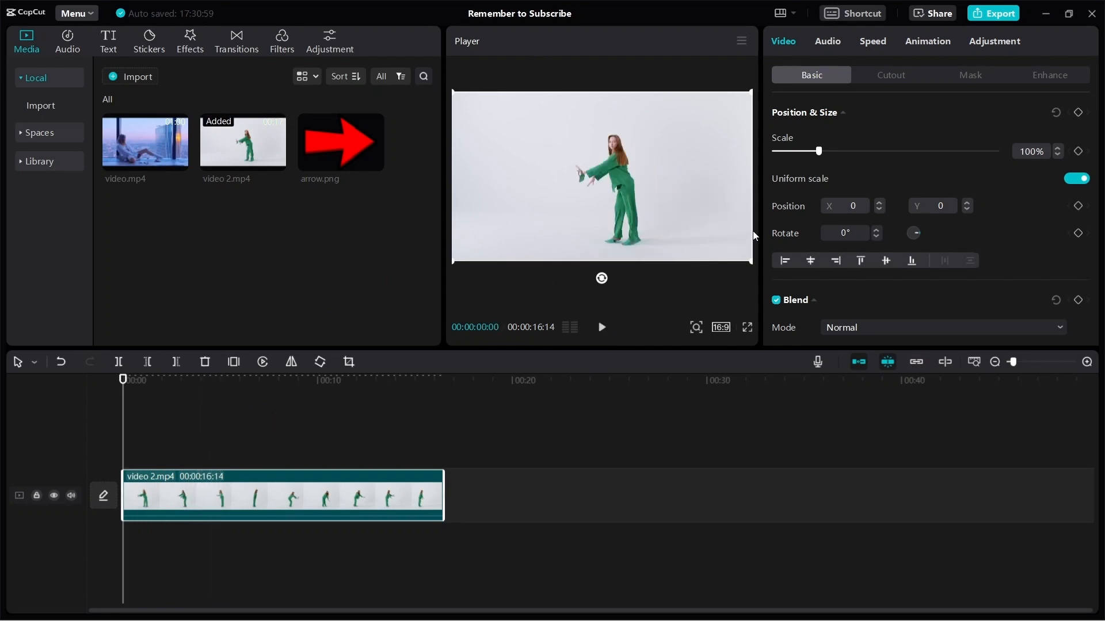
{"action": "left_click", "coordinate": [1077, 112]}
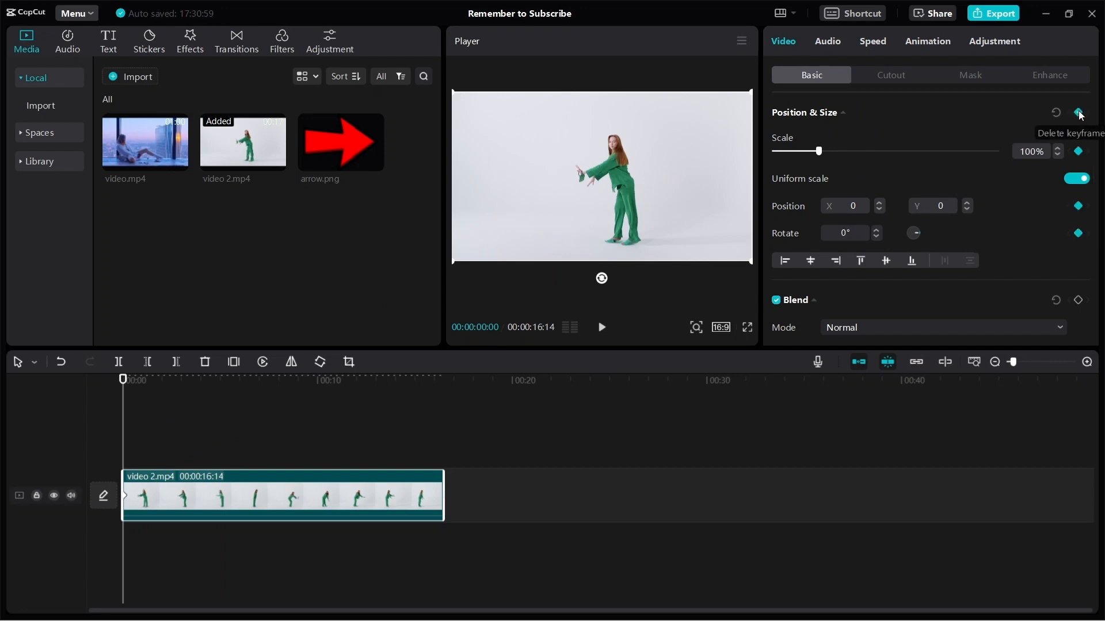
{"action": "left_click_drag", "start_coordinate": [130, 382], "coordinate": [131, 381]}
{"action": "mouse_move", "coordinate": [820, 154]}
{"action": "left_mouse_down"}
{"action": "mouse_move", "coordinate": [847, 149]}
{"action": "mouse_move", "coordinate": [832, 154]}
{"action": "left_mouse_up"}
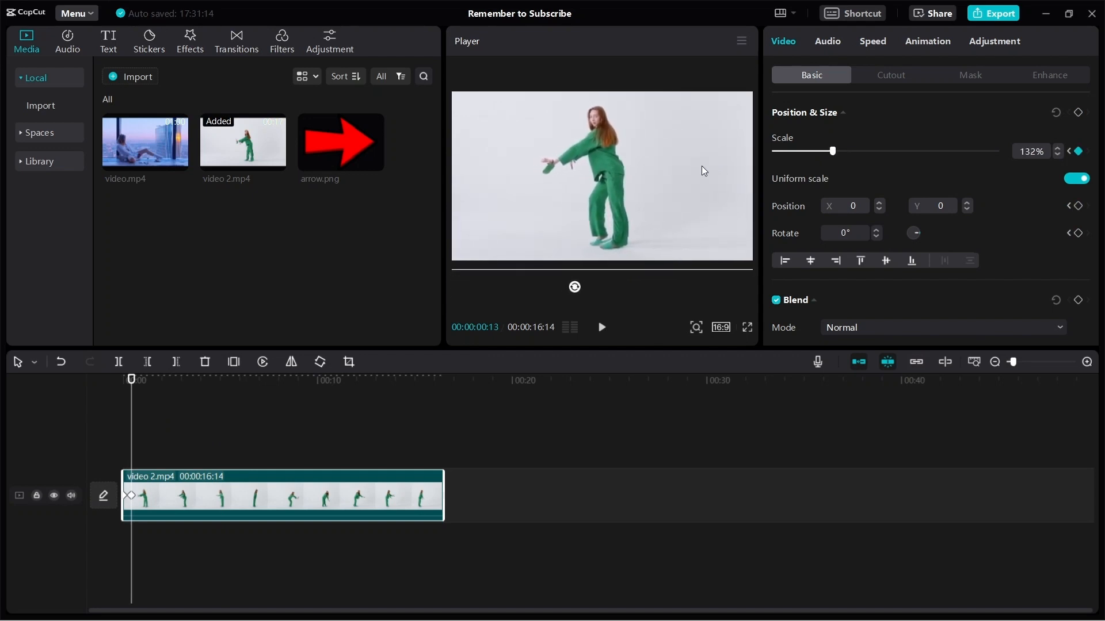
{"action": "left_click_drag", "start_coordinate": [697, 165], "coordinate": [216, 449]}
Play back video 2.mp4 from the start to examine the zoom and the woman's movement through the frame
{"action": "left_click", "coordinate": [121, 435]}
{"action": "key", "text": "space"}
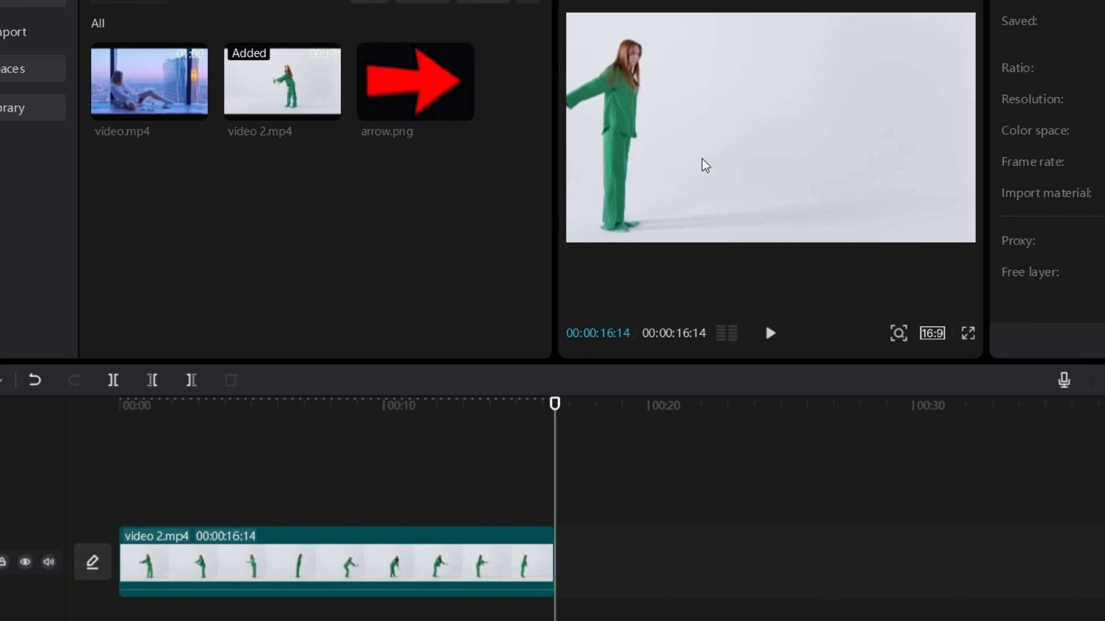
{"action": "left_click", "coordinate": [705, 165]}
{"action": "key", "text": "space"}
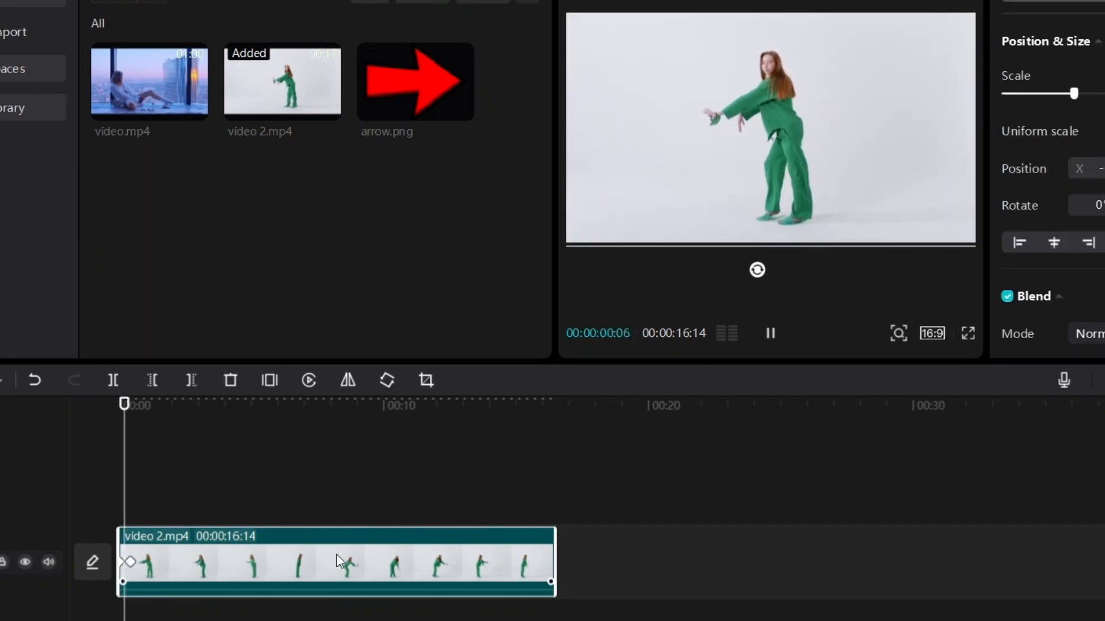
{"action": "key", "text": "space"}
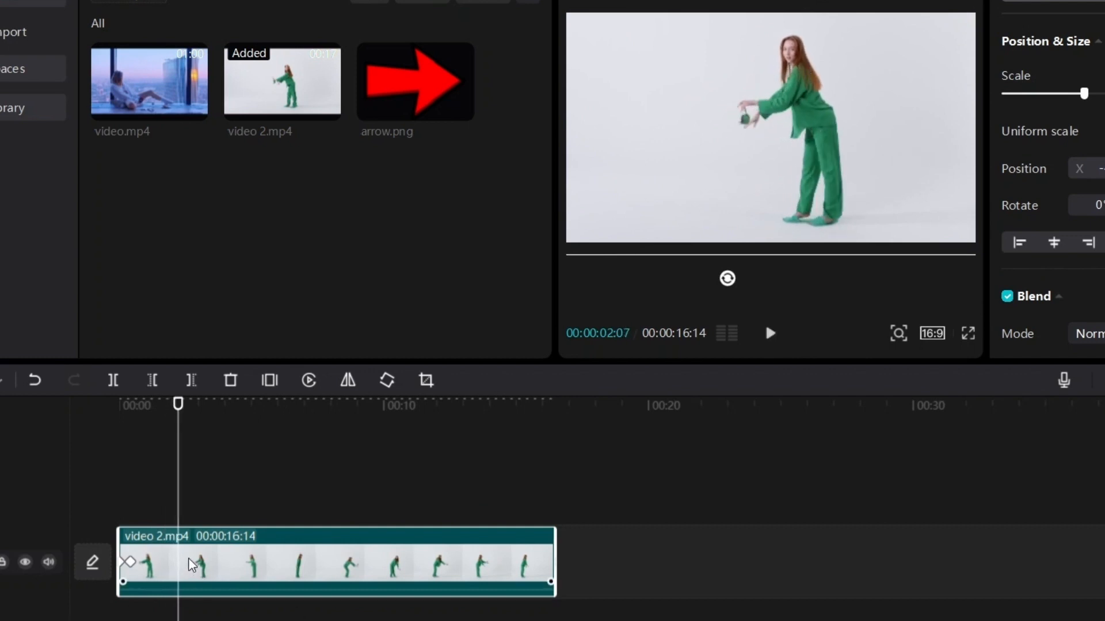
Play the clip to 00:00:01:10 and shift the video left there to recenter the woman in the frame
{"action": "left_click", "coordinate": [99, 506]}
{"action": "key", "text": "space"}
{"action": "key", "text": "space"}
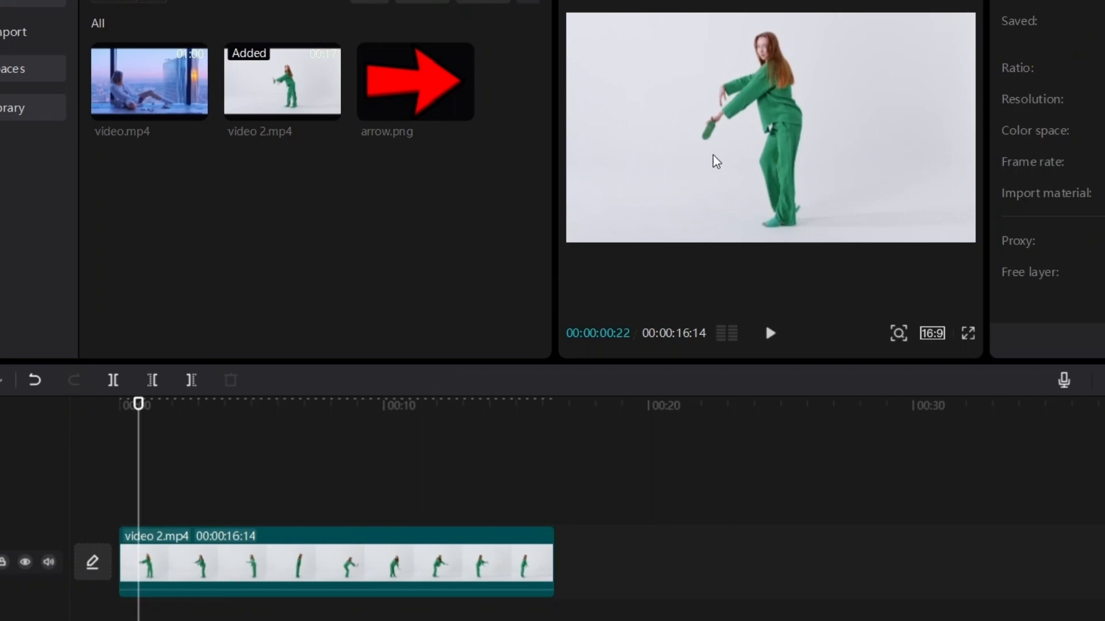
{"action": "left_click", "coordinate": [419, 549]}
{"action": "key", "text": "space"}
{"action": "key", "text": "space"}
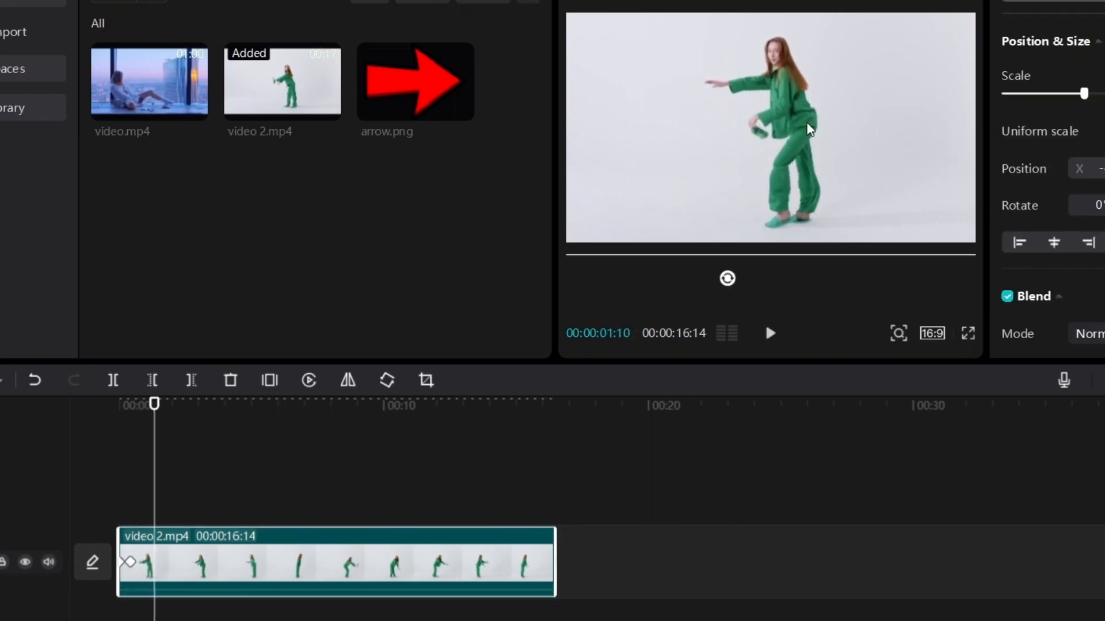
{"action": "left_click_drag", "start_coordinate": [806, 147], "coordinate": [784, 141]}
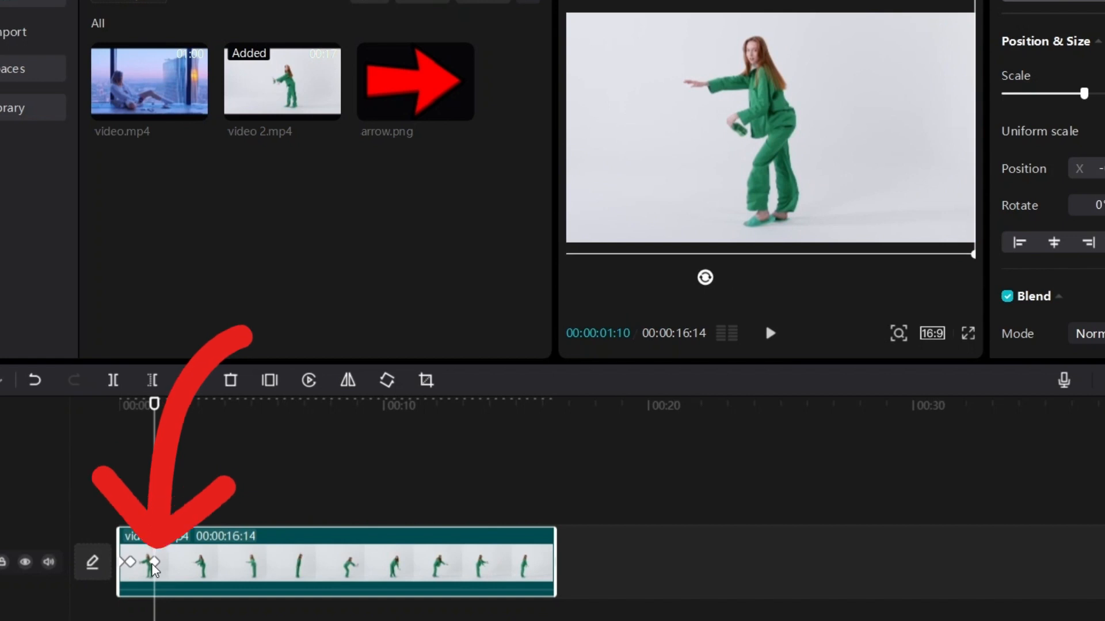
Play the clip onward from the 00:00:01:10 keyframe to 00:00:09:12 to check the woman's position in the frame
{"action": "key", "text": "space"}
{"action": "key", "text": "space"}
{"action": "key", "text": "space"}
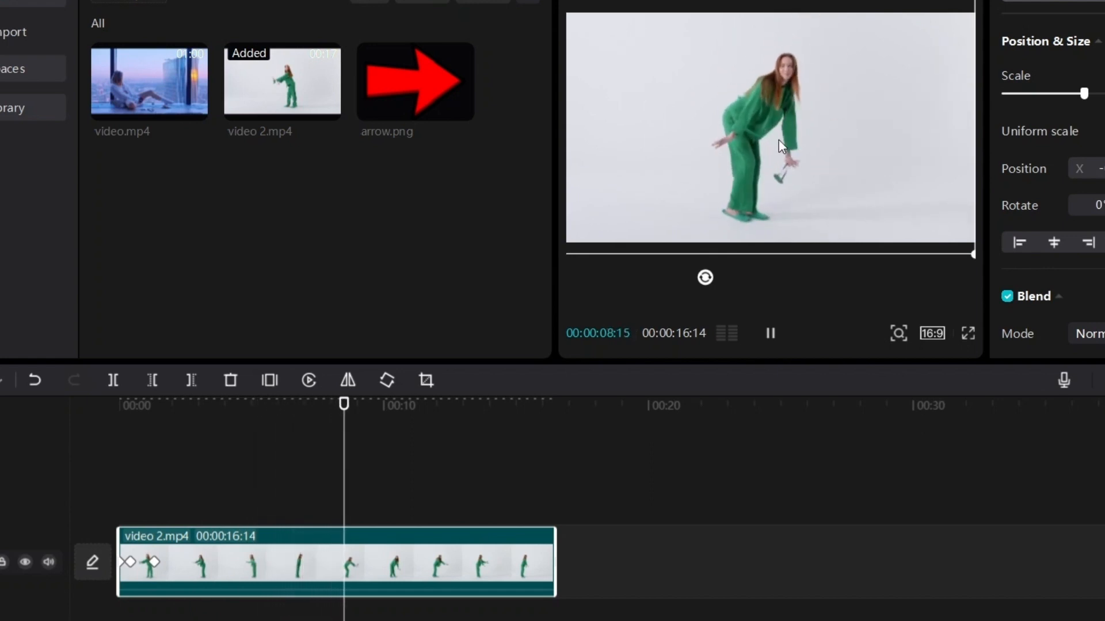
{"action": "key", "text": "space"}
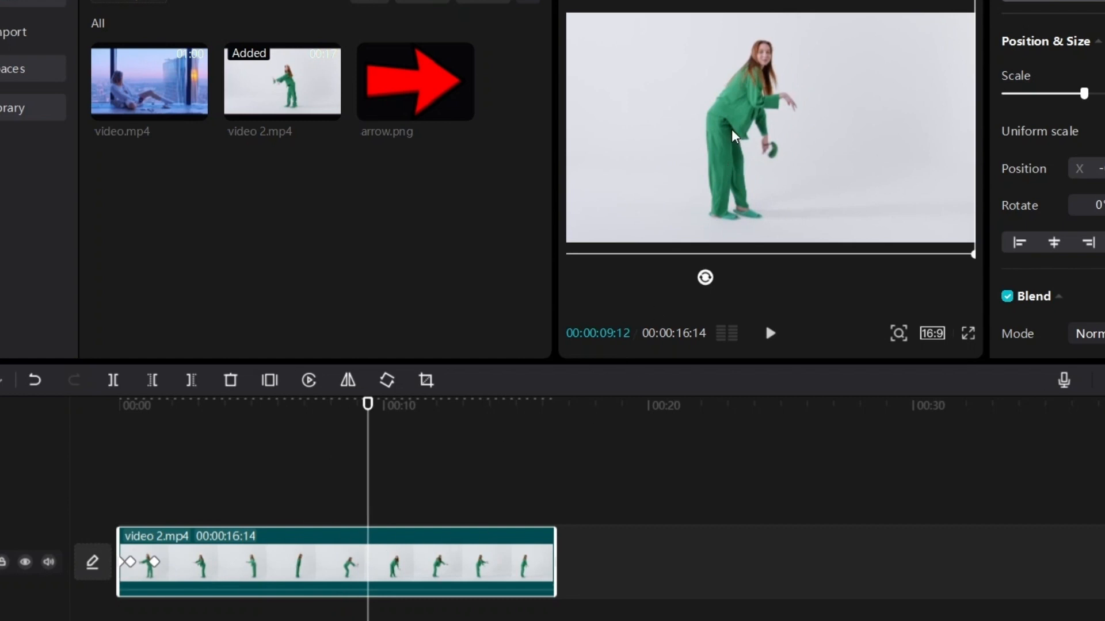
Recenter the woman by shifting the video right at 00:00:09:12 and again at 00:00:11:09
{"action": "left_click_drag", "start_coordinate": [732, 133], "coordinate": [760, 136]}
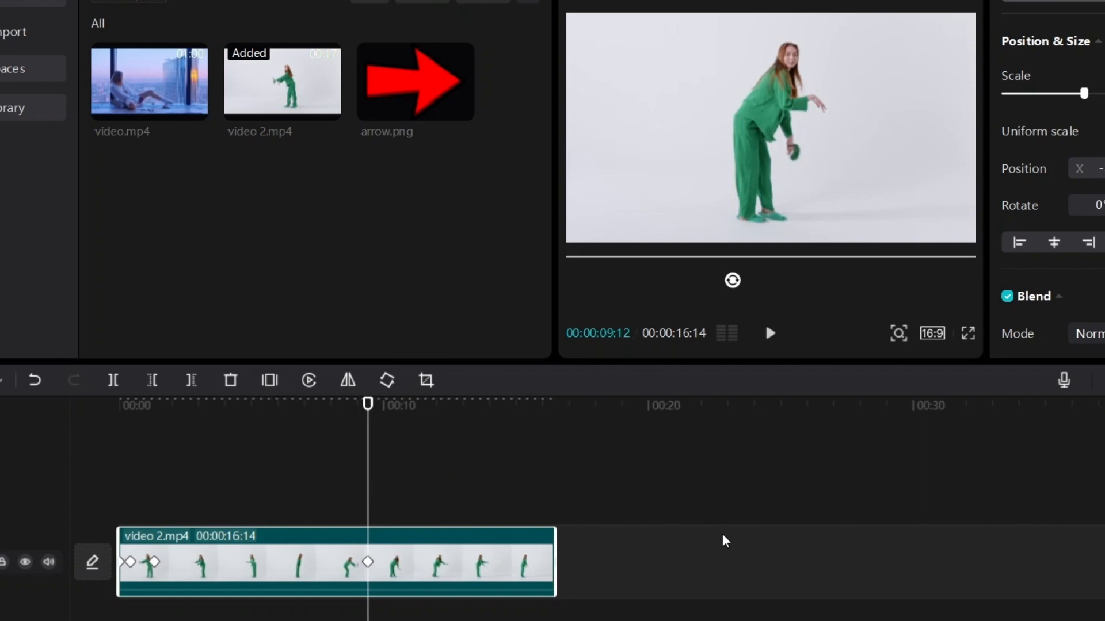
{"action": "key", "text": "space"}
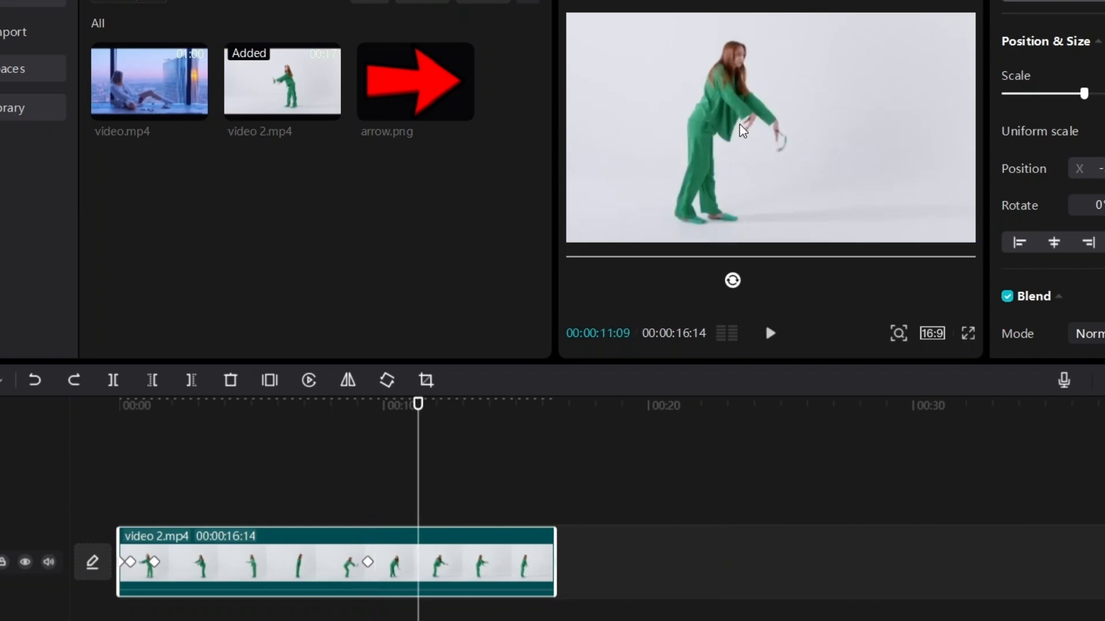
{"action": "left_click_drag", "start_coordinate": [740, 124], "coordinate": [781, 133]}
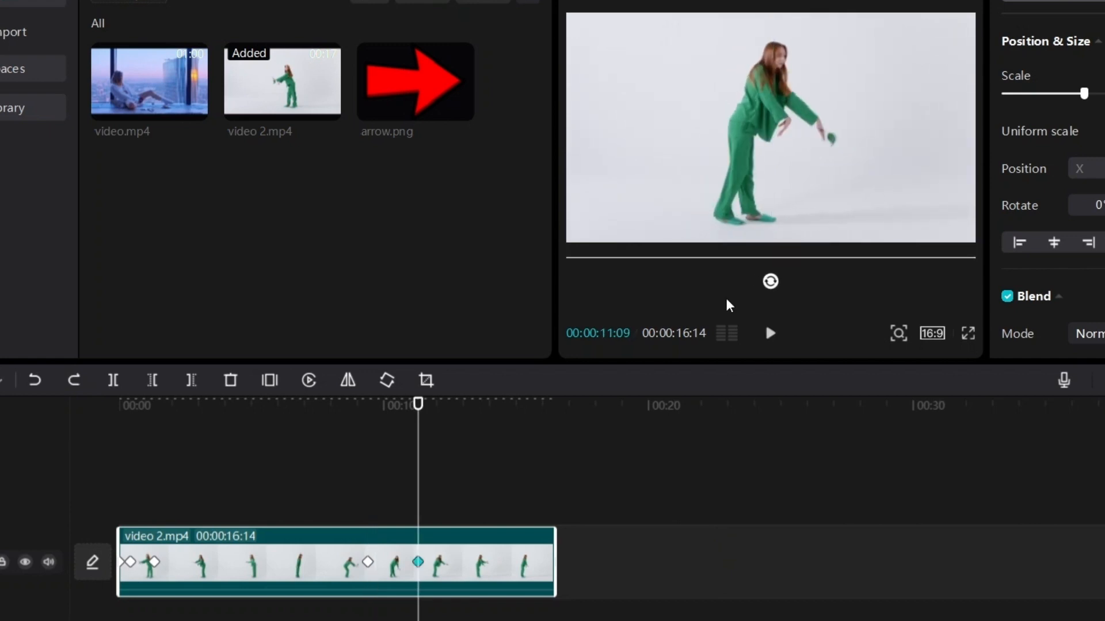
Shift the video right at 00:00:12:22 and again near the clip's end to recenter the woman, and play back the result
{"action": "key", "text": "space"}
{"action": "key", "text": "space"}
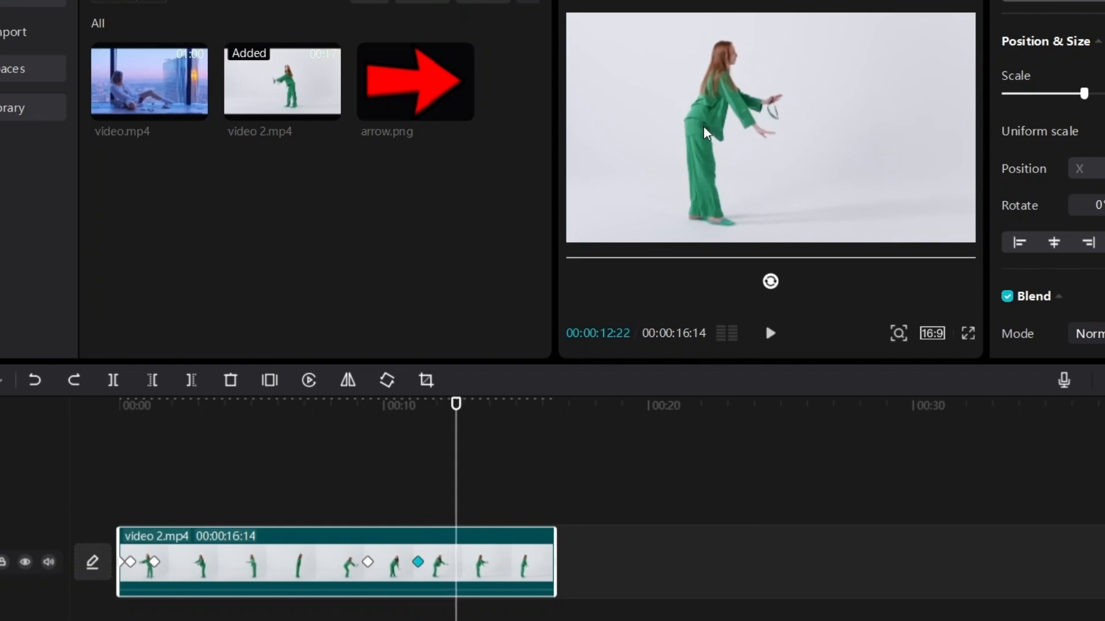
{"action": "left_click_drag", "start_coordinate": [719, 126], "coordinate": [749, 120]}
{"action": "key", "text": "space"}
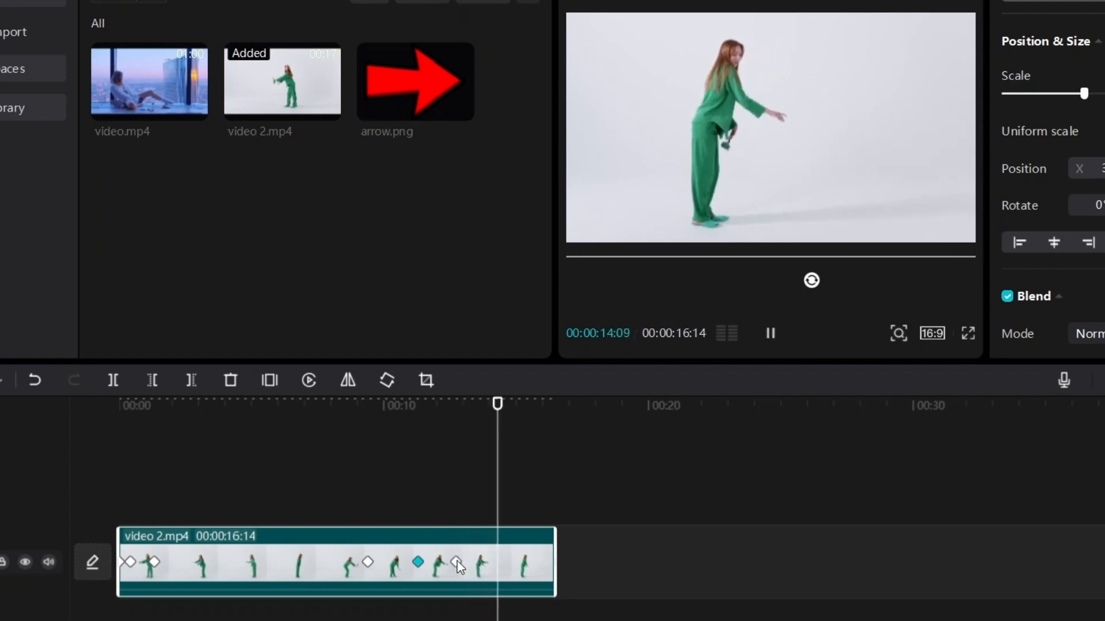
{"action": "key", "text": "space"}
{"action": "left_click_drag", "start_coordinate": [722, 149], "coordinate": [760, 147]}
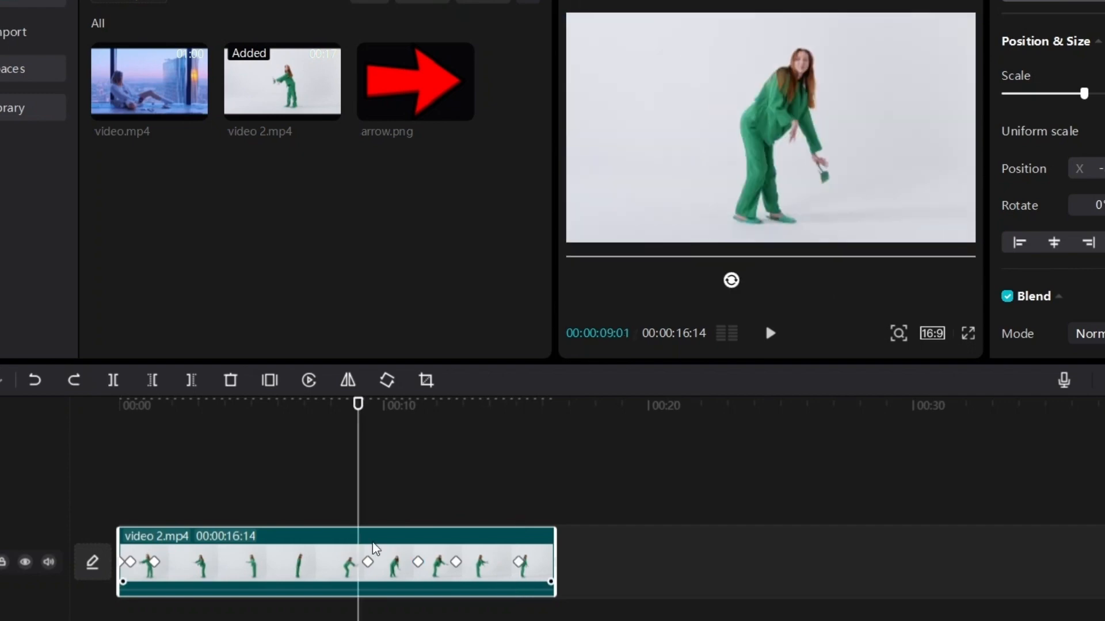
{"action": "key", "text": "space"}
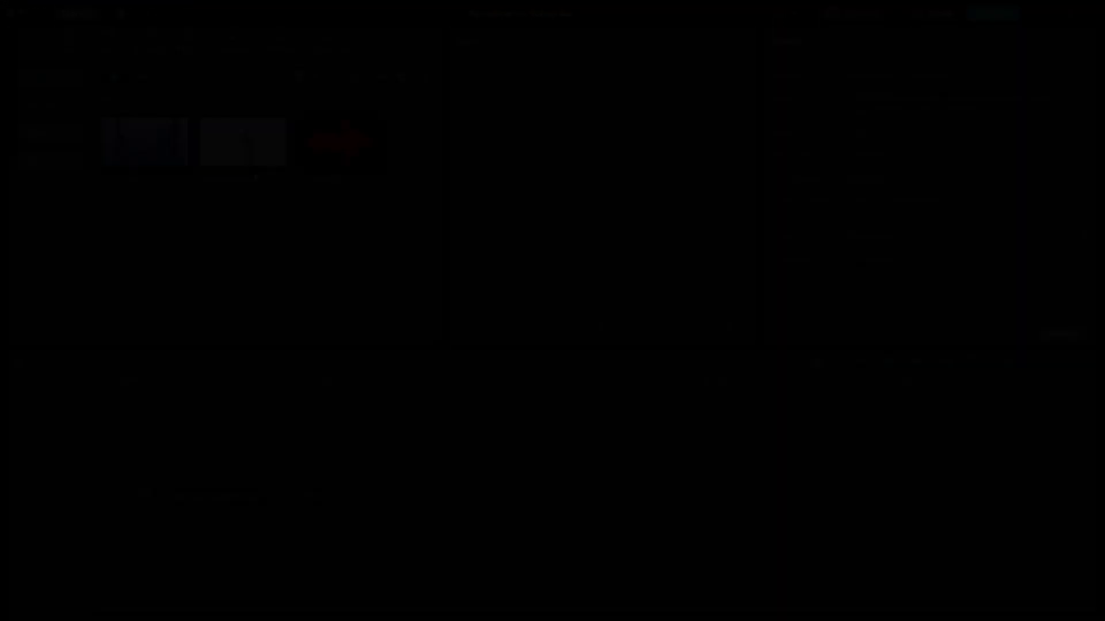
Add video 2.mp4 to the start of the empty timeline and play it to 00:00:08:08 to preview the woman's movement
{"action": "left_click_drag", "start_coordinate": [237, 143], "coordinate": [132, 474]}
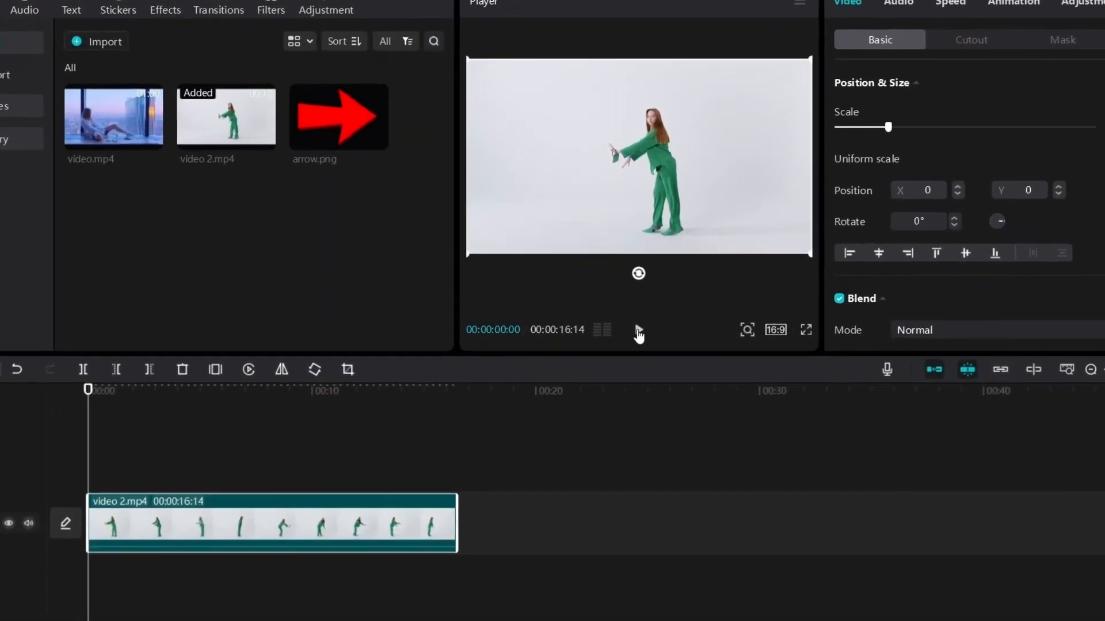
{"action": "left_click", "coordinate": [638, 332]}
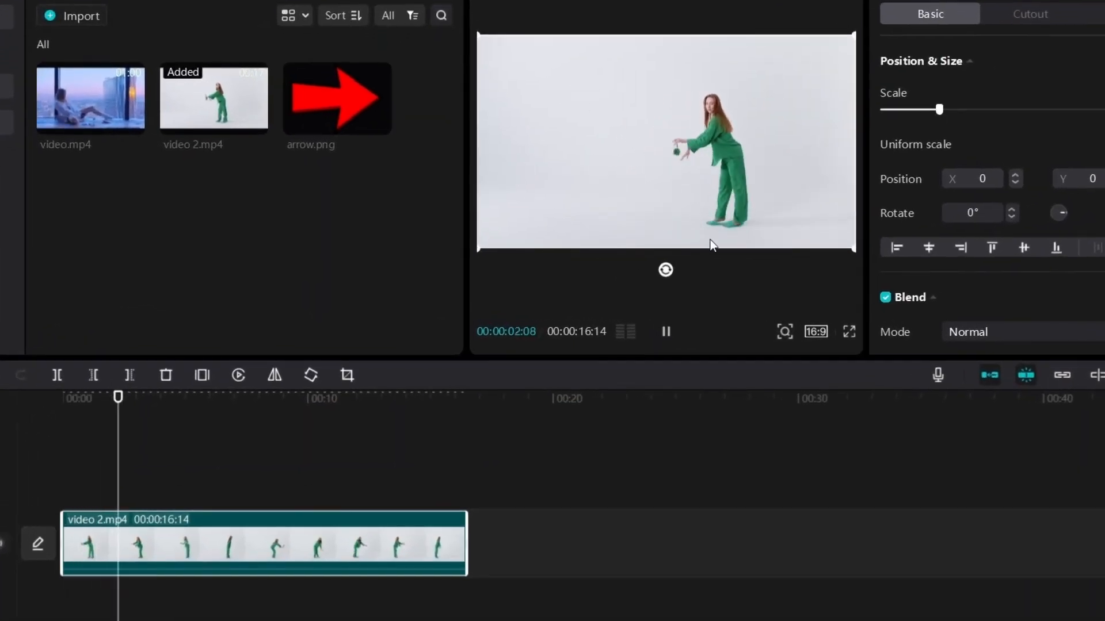
{"action": "left_click", "coordinate": [666, 332]}
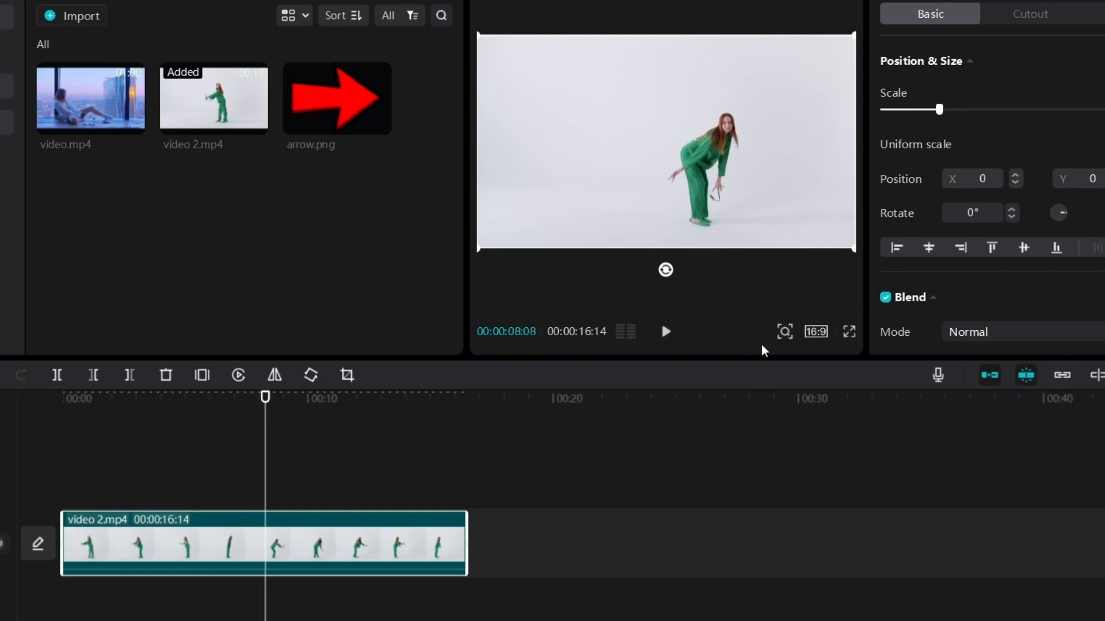
Set the project ratio to 9:16 and, at 00:00:00:00, enlarge the video to fill the frame with horizontal position -238
{"action": "left_click", "coordinate": [816, 333]}
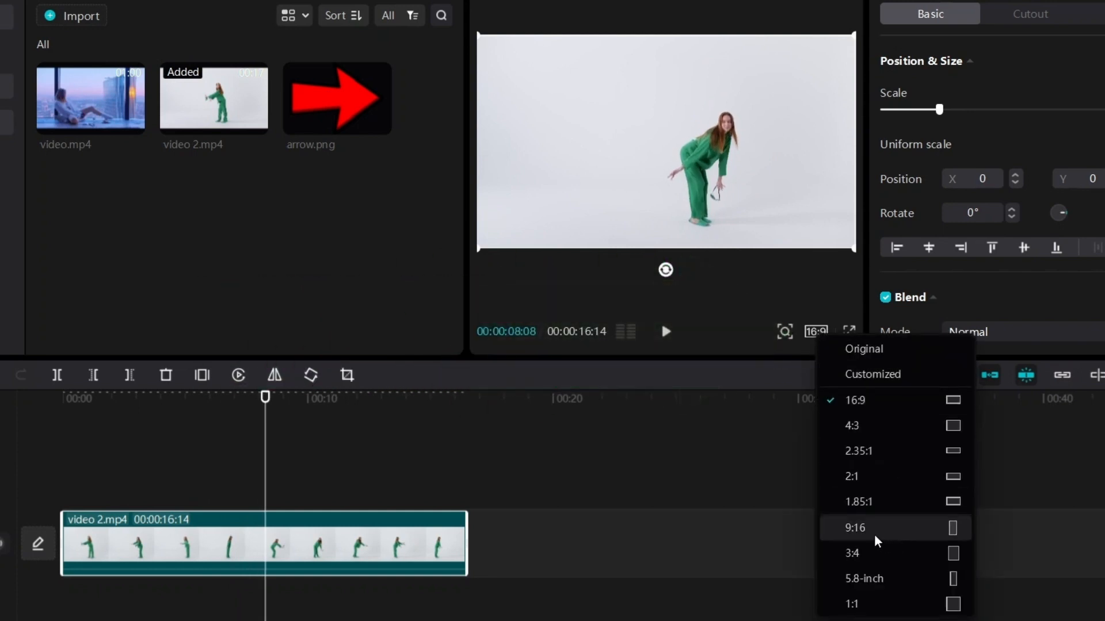
{"action": "left_click", "coordinate": [857, 527]}
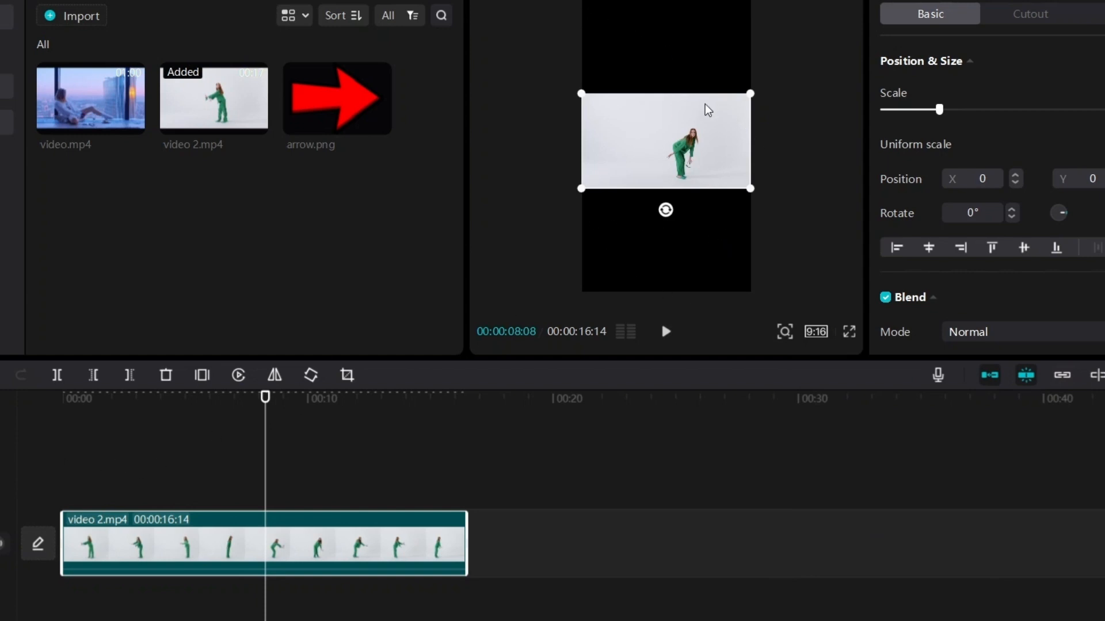
{"action": "left_click_drag", "start_coordinate": [275, 398], "coordinate": [12, 414]}
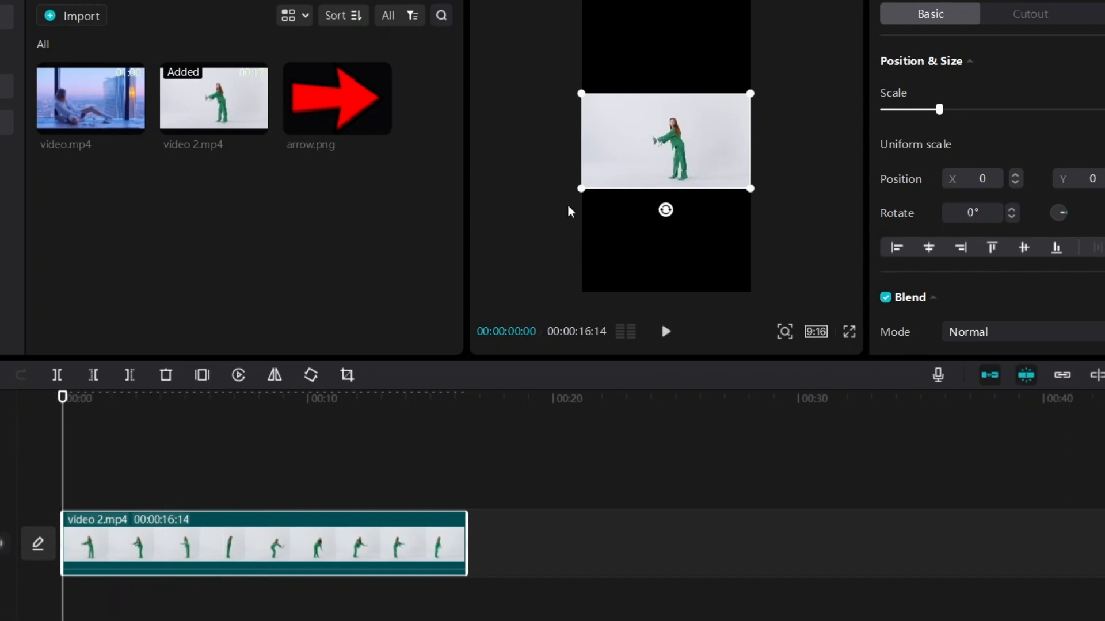
{"action": "left_click_drag", "start_coordinate": [581, 189], "coordinate": [350, 381]}
{"action": "left_click_drag", "start_coordinate": [716, 206], "coordinate": [693, 205]}
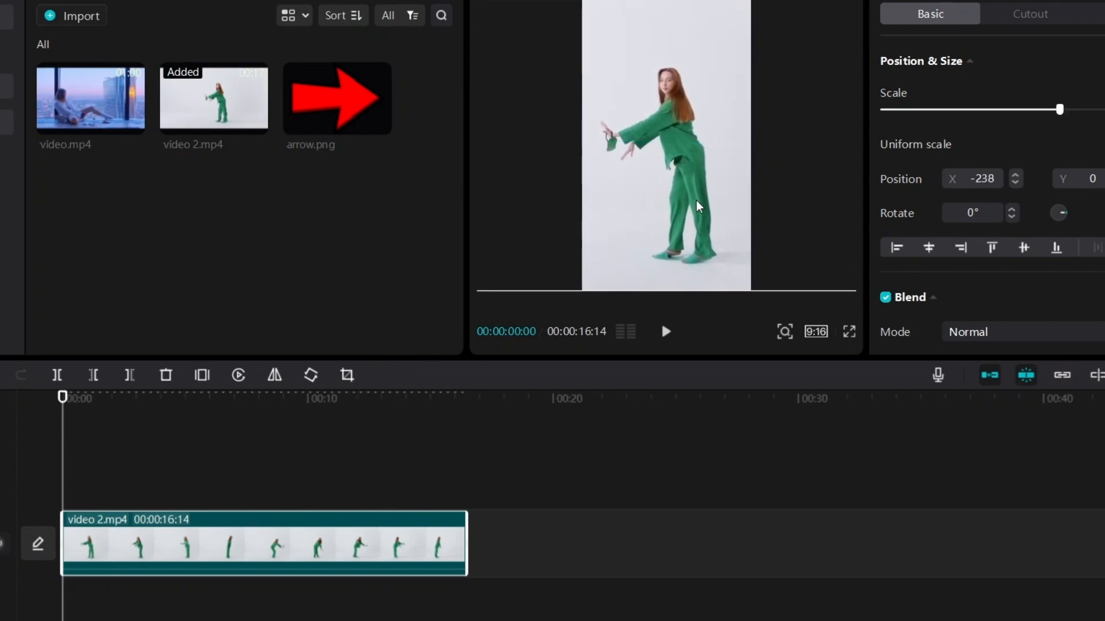
Play the vertical clip to check where the woman moves out of frame, and return the playhead to 00:00:00:00
{"action": "left_click", "coordinate": [473, 439]}
{"action": "left_click", "coordinate": [667, 333]}
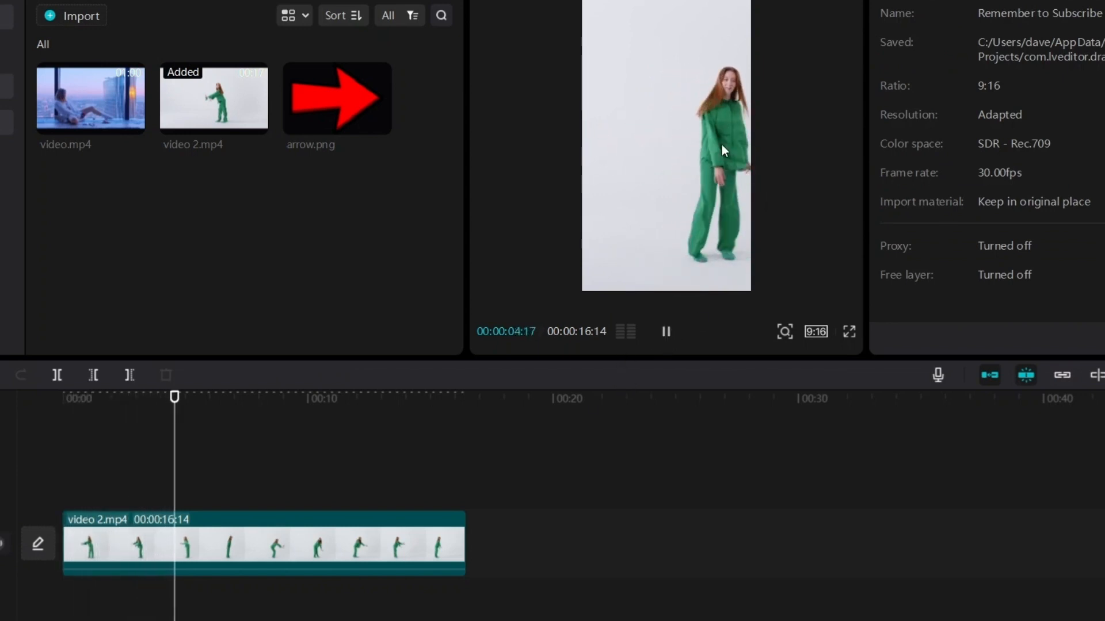
{"action": "left_click", "coordinate": [305, 414]}
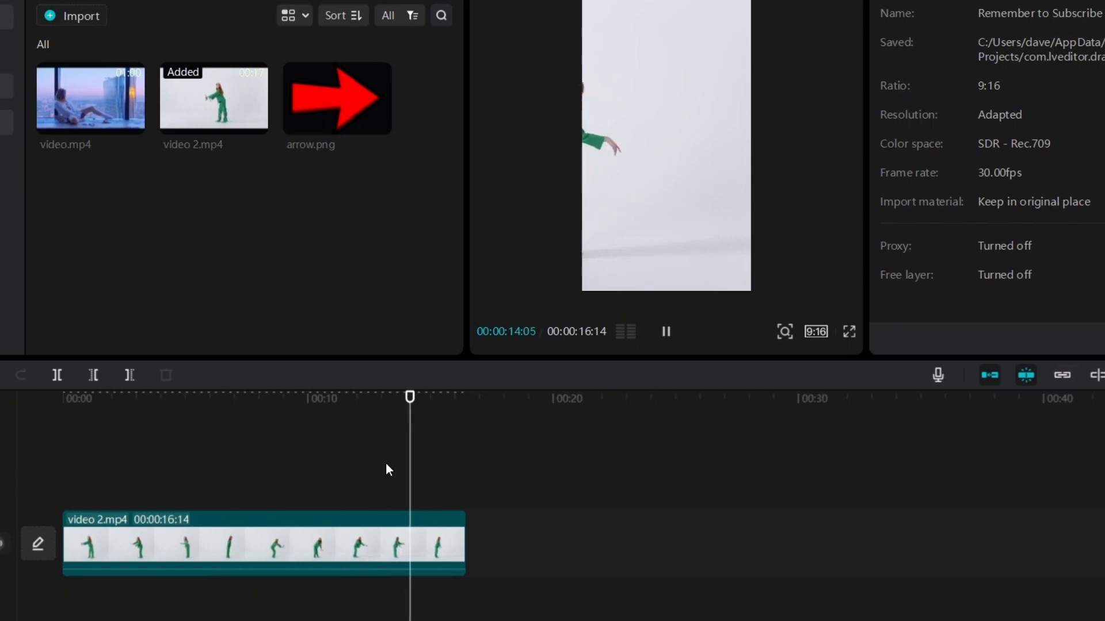
{"action": "left_click", "coordinate": [43, 485]}
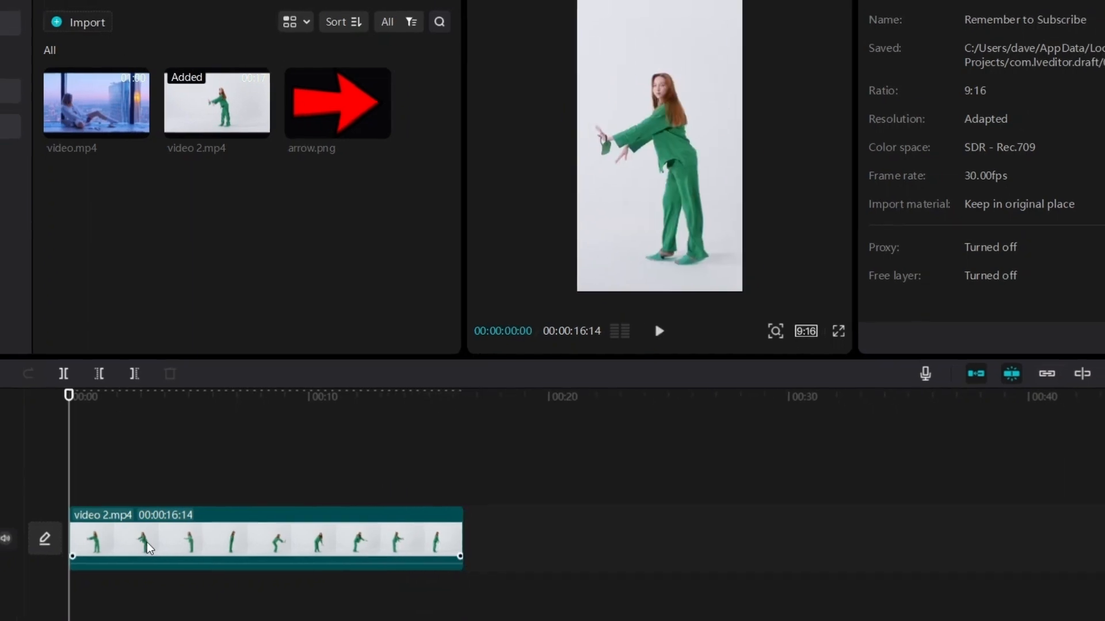
Add a Position & Size keyframe at the clip's start, and at 00:00:01:24 shift the video left to horizontal position -672
{"action": "left_click", "coordinate": [147, 542]}
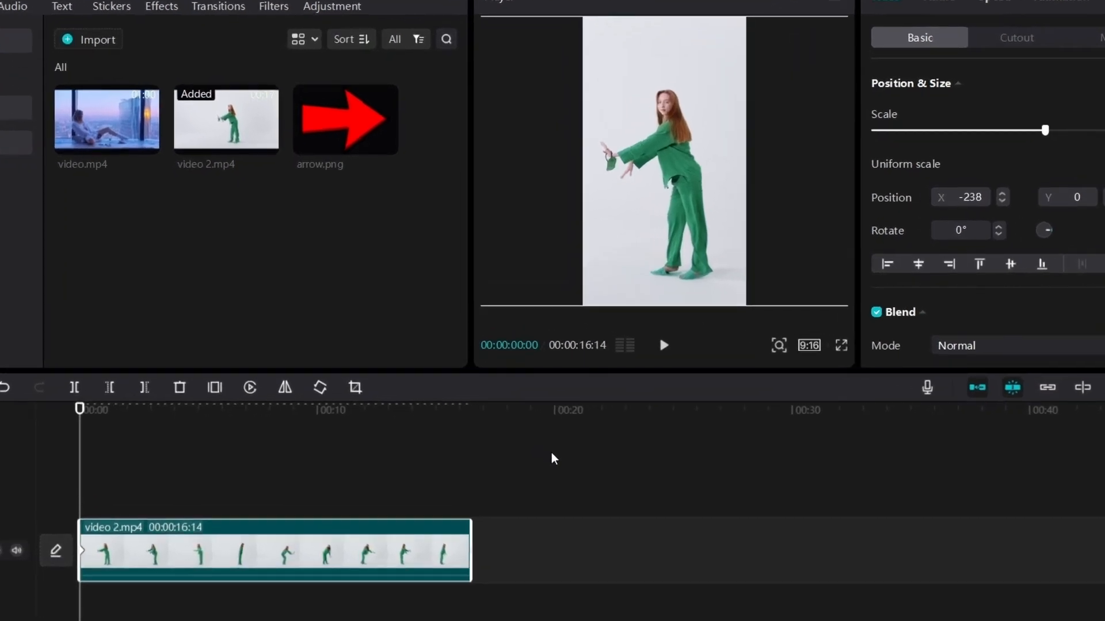
{"action": "left_click", "coordinate": [662, 345]}
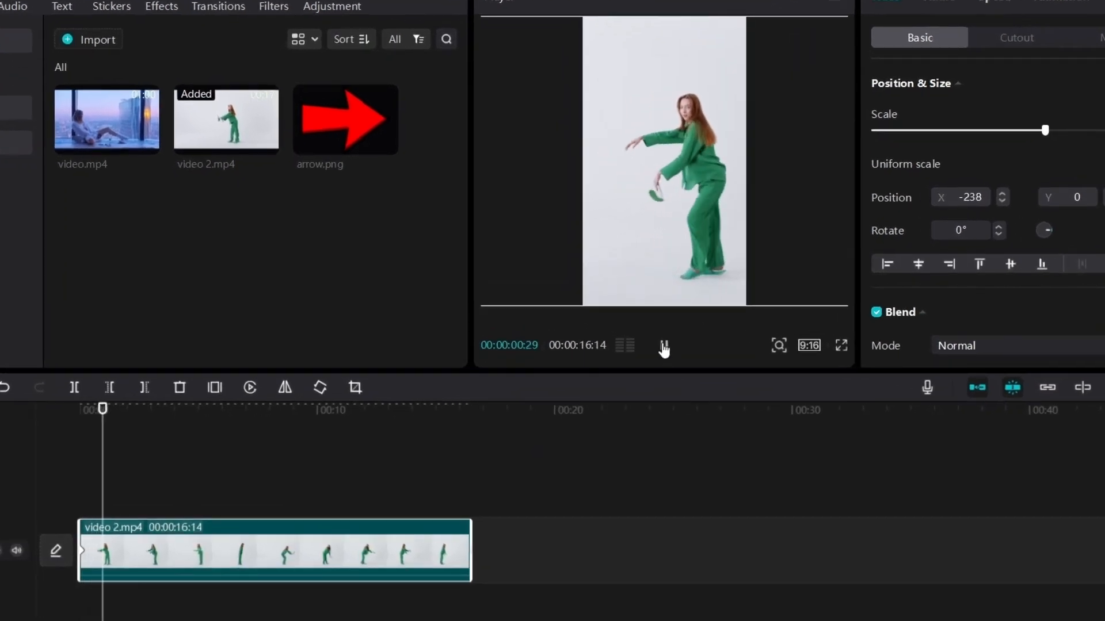
{"action": "left_click", "coordinate": [664, 347]}
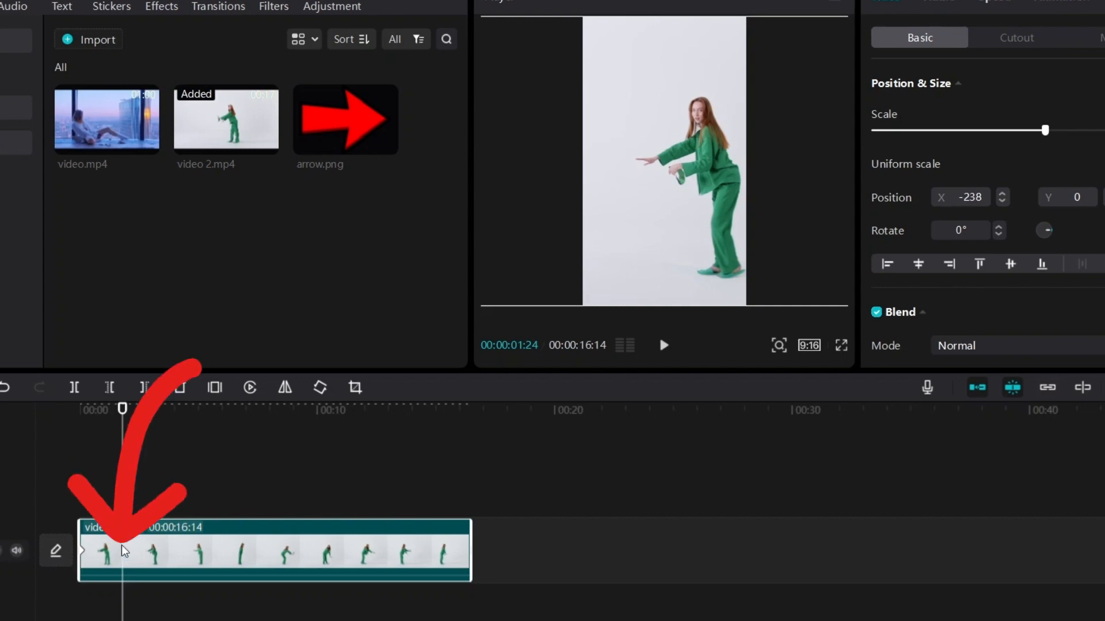
{"action": "left_click_drag", "start_coordinate": [698, 168], "coordinate": [666, 161]}
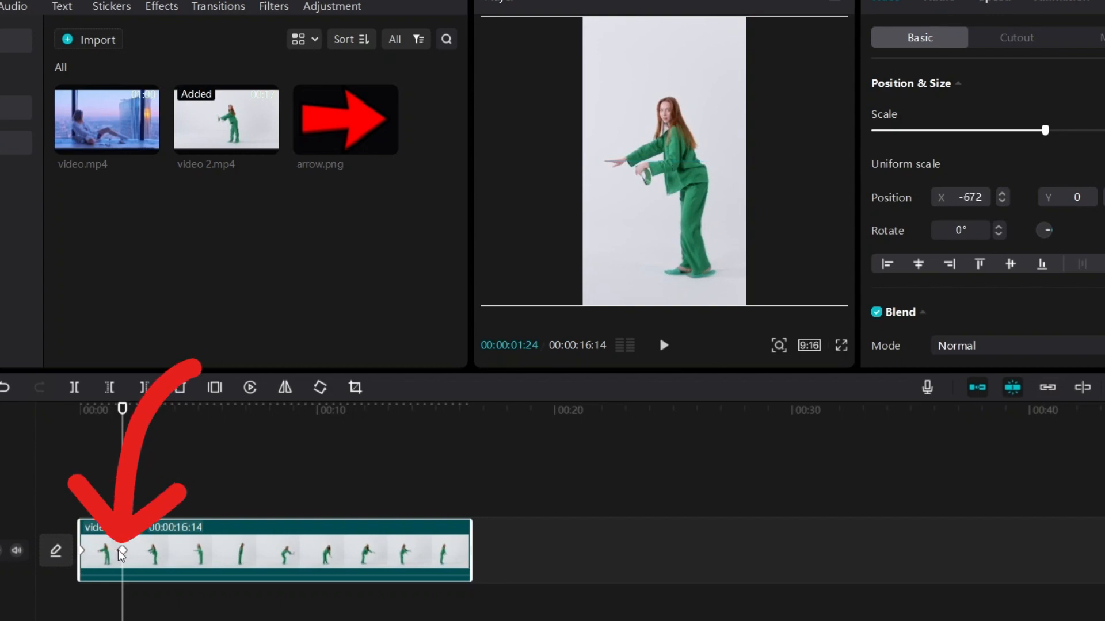
Play on to 00:00:04:14 and shift the video left to horizontal position -933 to center the woman
{"action": "left_click", "coordinate": [664, 347]}
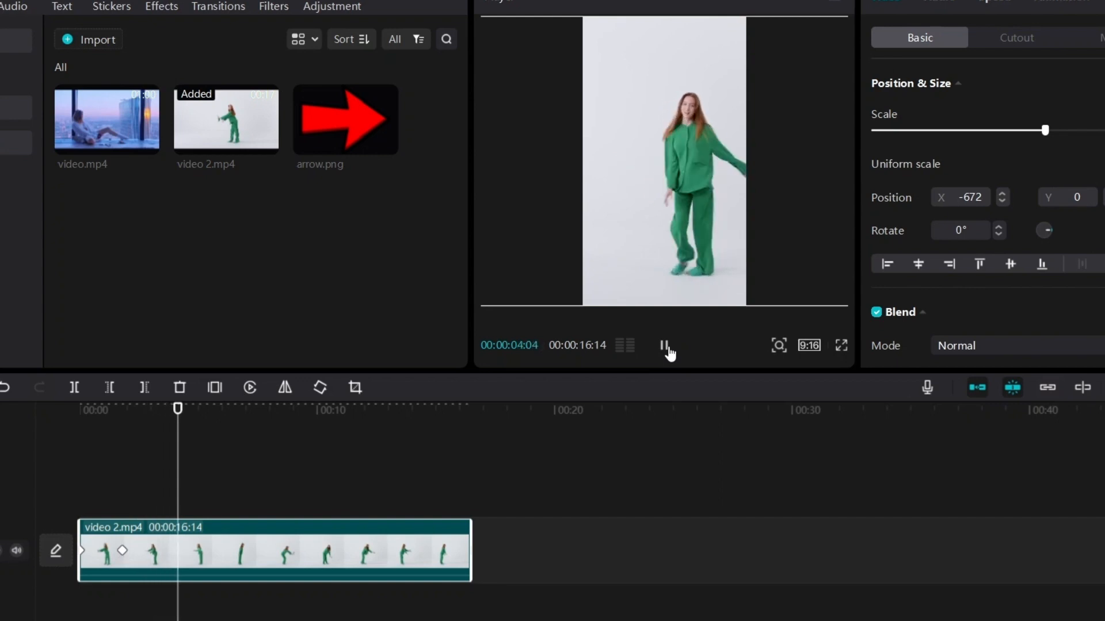
{"action": "left_click", "coordinate": [665, 347]}
{"action": "left_click_drag", "start_coordinate": [693, 187], "coordinate": [670, 188]}
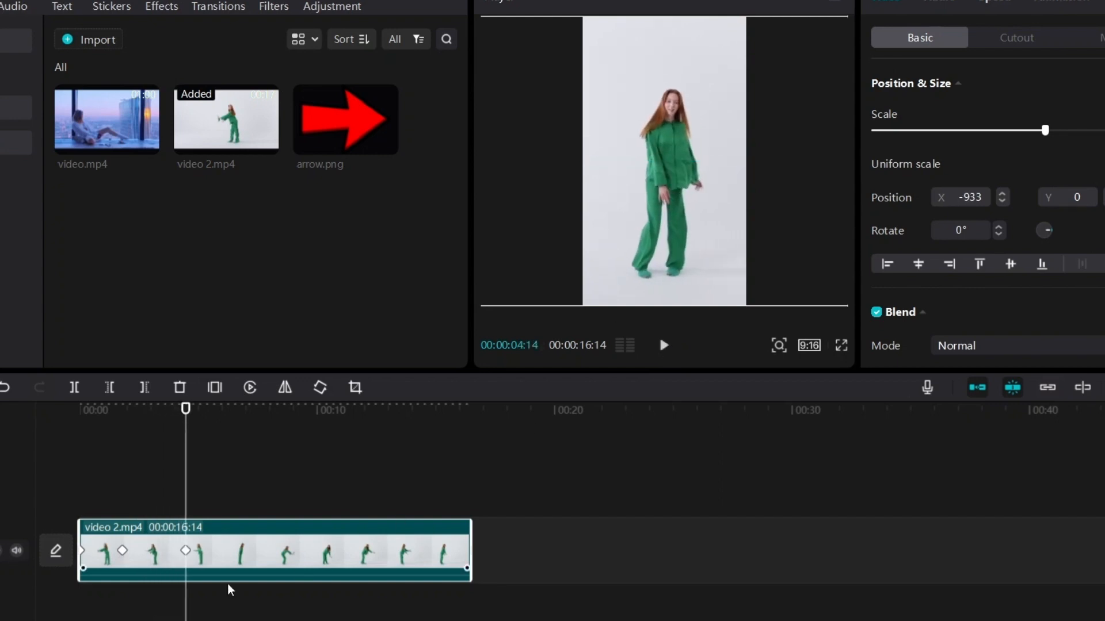
Play the clip to 00:00:07:21 and shift the video right there to horizontal position -800
{"action": "left_click", "coordinate": [89, 500]}
{"action": "key", "text": "space"}
{"action": "left_click", "coordinate": [213, 554]}
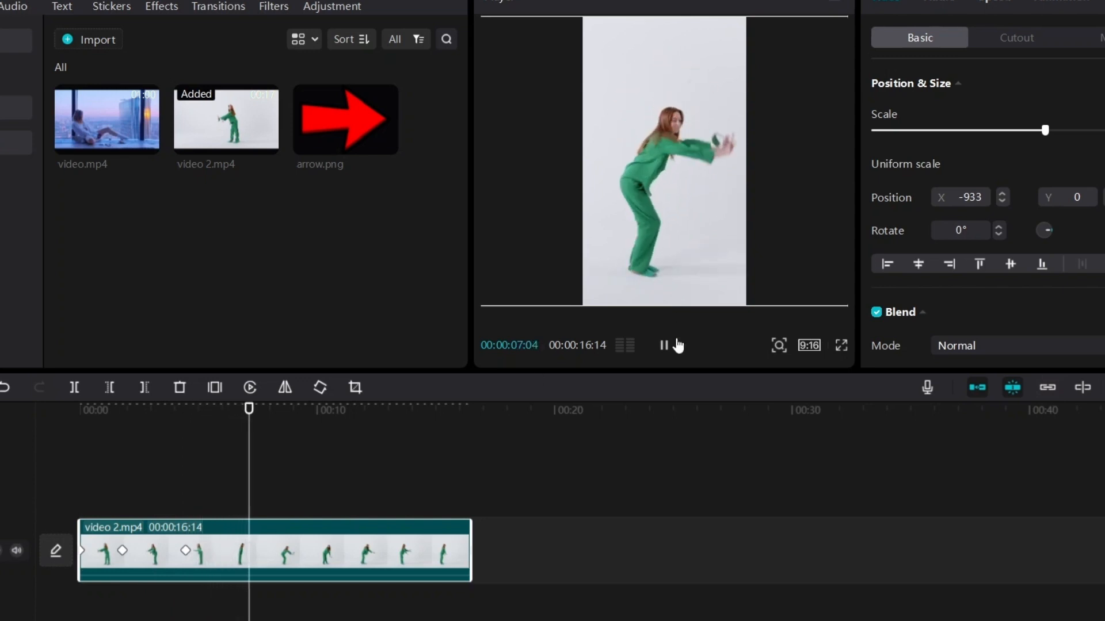
{"action": "left_click", "coordinate": [663, 344]}
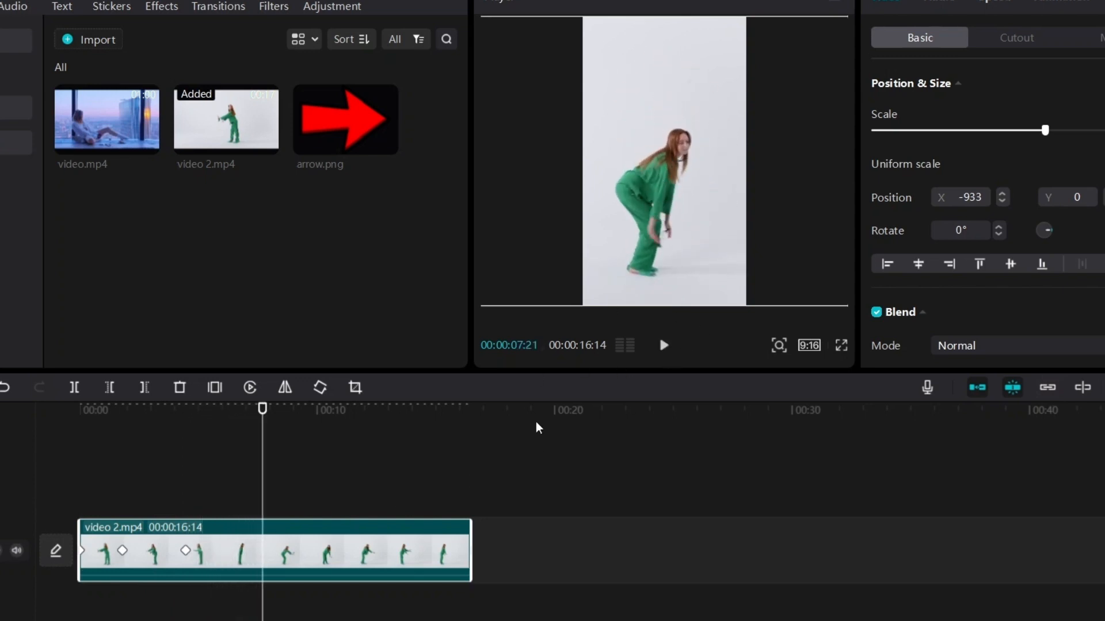
{"action": "left_click_drag", "start_coordinate": [649, 198], "coordinate": [662, 201]}
Play on to about 9 seconds and shift the video right to horizontal position -527
{"action": "left_click", "coordinate": [663, 344]}
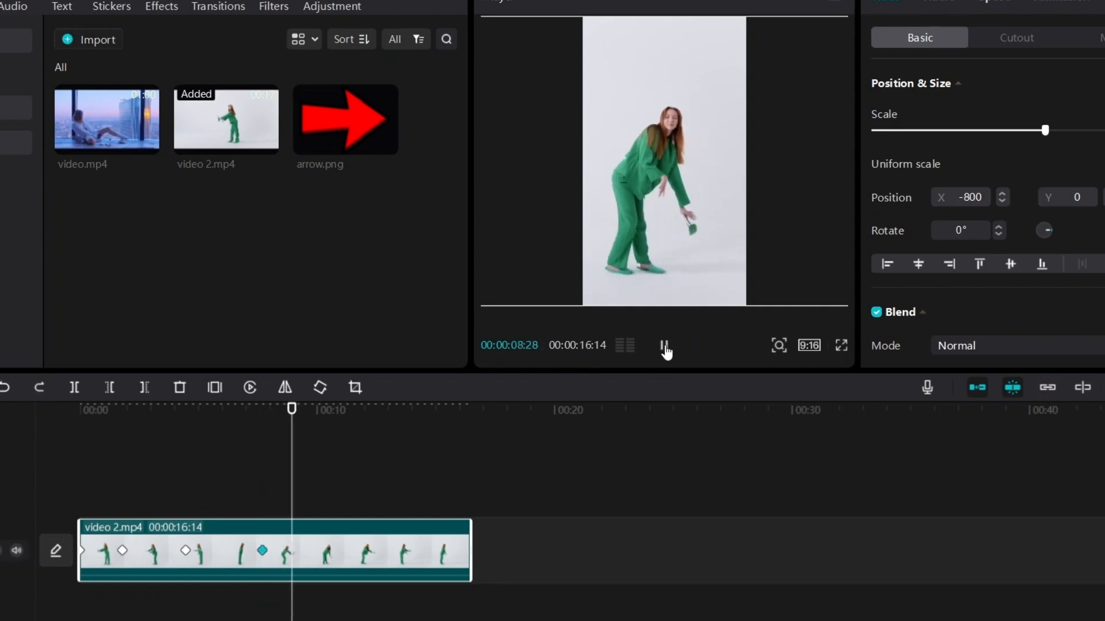
{"action": "left_click", "coordinate": [664, 345]}
{"action": "left_click_drag", "start_coordinate": [627, 199], "coordinate": [648, 198]}
Recenter the woman at about 10.5 seconds, and at 00:00:11:16 shift the video right to horizontal position 156
{"action": "left_click", "coordinate": [665, 345]}
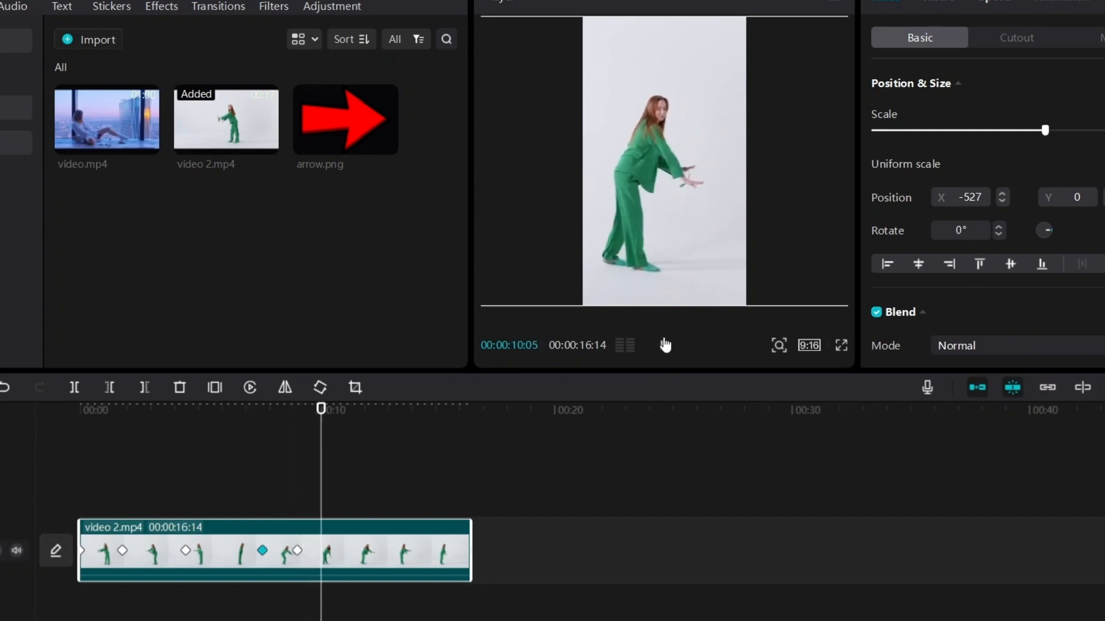
{"action": "left_click", "coordinate": [665, 345]}
{"action": "left_click_drag", "start_coordinate": [616, 192], "coordinate": [660, 248]}
{"action": "left_click", "coordinate": [663, 345]}
{"action": "left_click", "coordinate": [663, 345]}
{"action": "left_click_drag", "start_coordinate": [627, 210], "coordinate": [643, 211]}
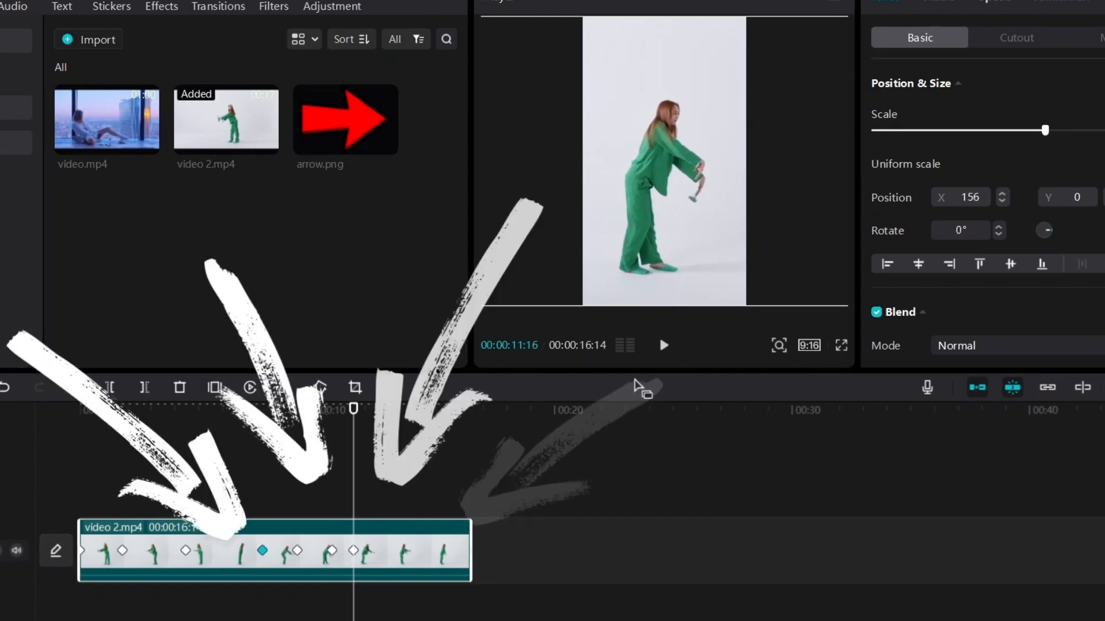
Play through the remaining part of the clip, stopping to shift the video right wherever the woman drifts off center
{"action": "left_click", "coordinate": [662, 349]}
{"action": "left_click", "coordinate": [662, 348]}
{"action": "left_click_drag", "start_coordinate": [633, 199], "coordinate": [650, 219]}
{"action": "left_click", "coordinate": [664, 346]}
{"action": "left_click", "coordinate": [664, 345]}
{"action": "left_click", "coordinate": [664, 346]}
{"action": "left_click", "coordinate": [663, 345]}
{"action": "left_click_drag", "start_coordinate": [664, 233], "coordinate": [684, 230]}
Play the vertical clip from the start to check the tracking, and select the clip to show its keyframes
{"action": "left_click", "coordinate": [663, 346]}
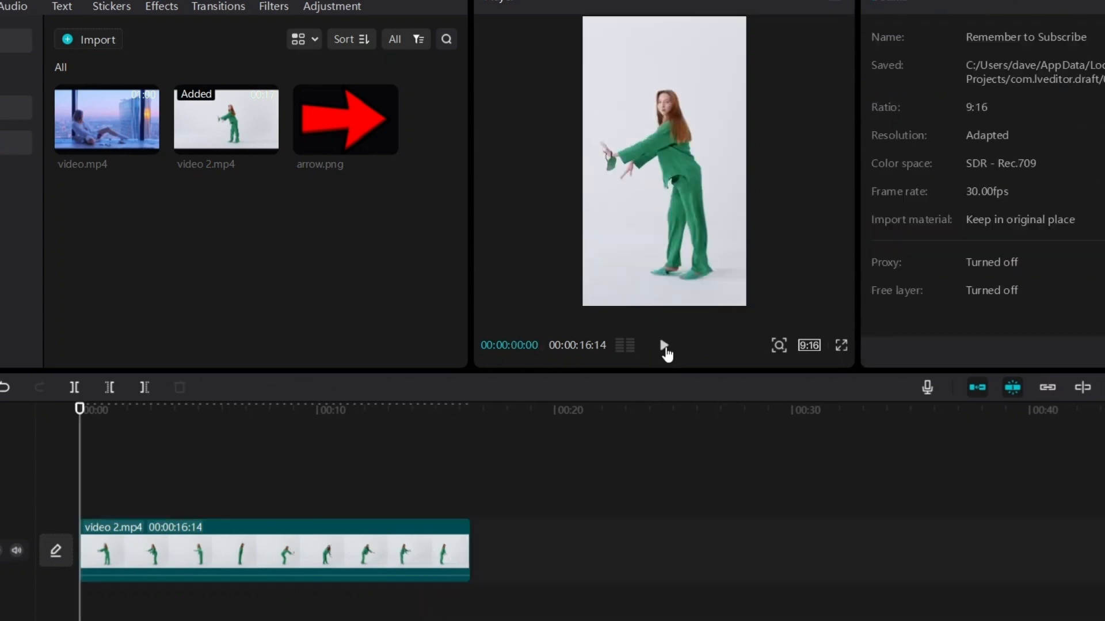
{"action": "left_click", "coordinate": [664, 345]}
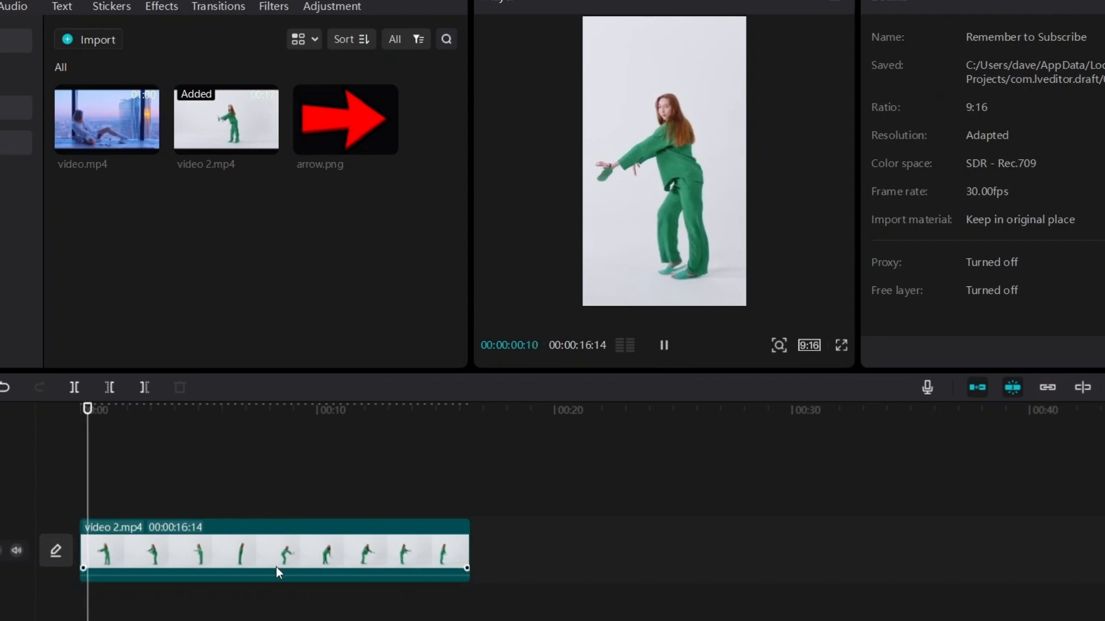
{"action": "left_click", "coordinate": [270, 563]}
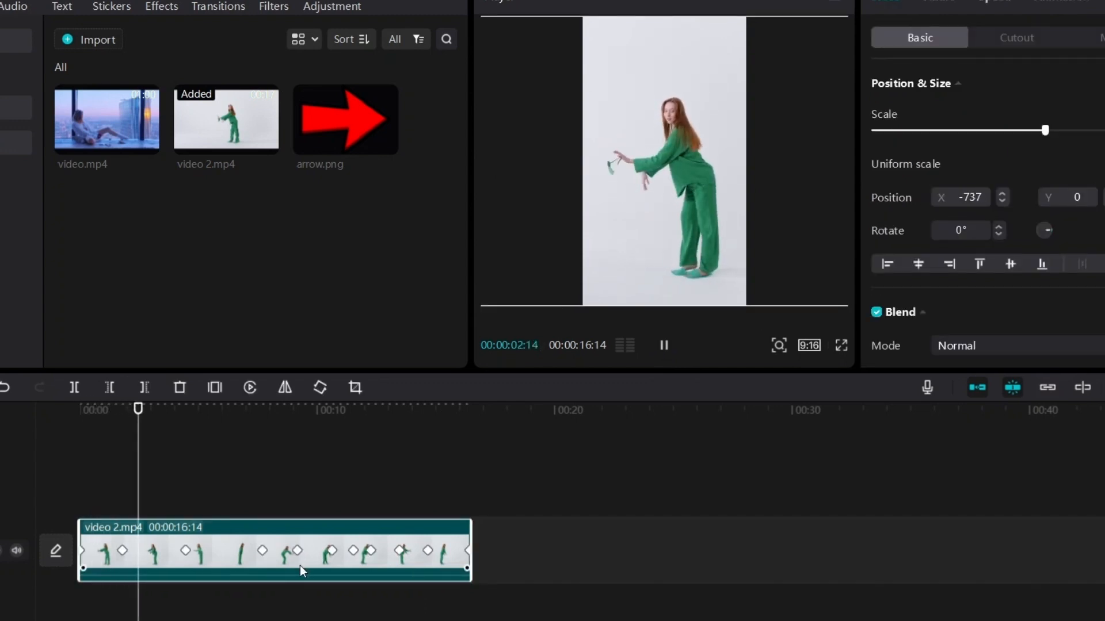